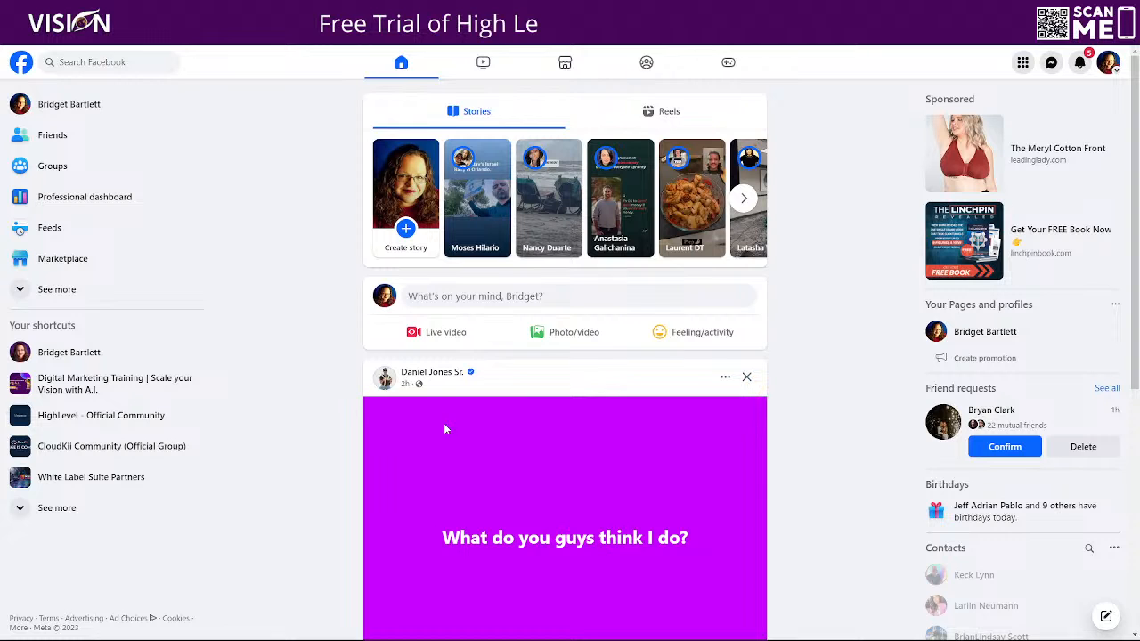
Look at the Digital Marketing Training group on Facebook and return to the home feed.
{"action": "left_click", "coordinate": [214, 365]}
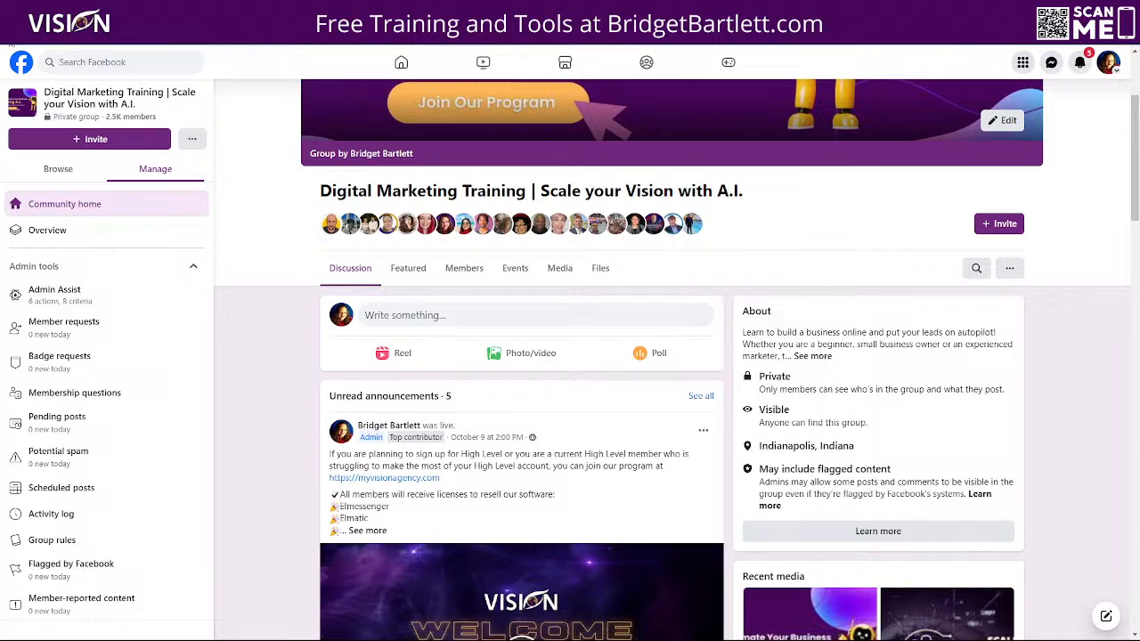
{"action": "left_click", "coordinate": [20, 61]}
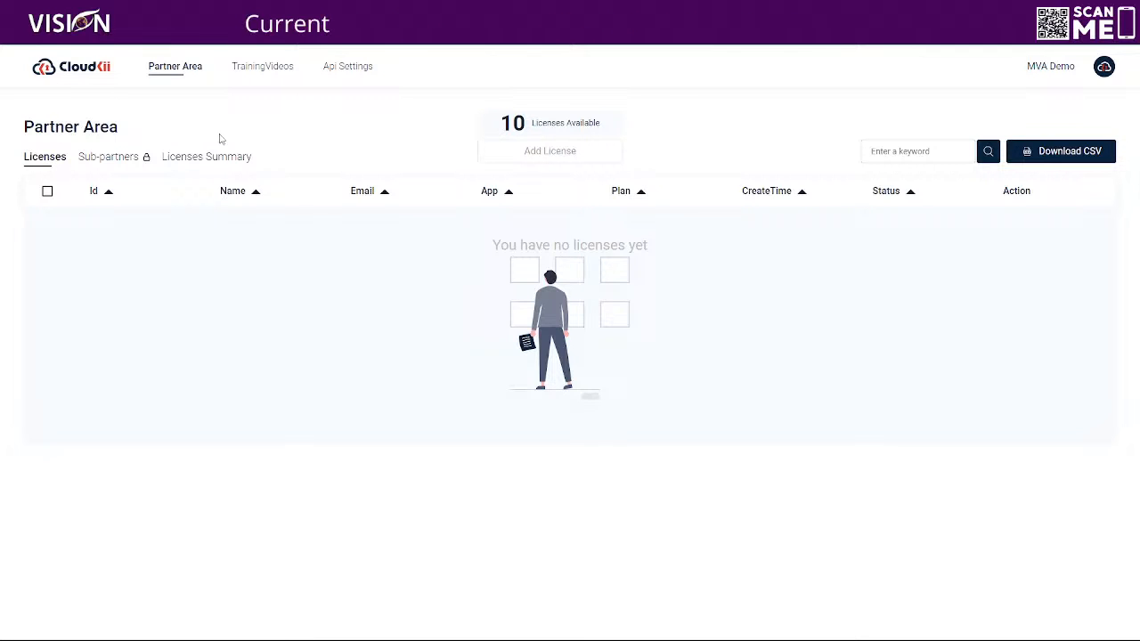
Start a new license in the CloudKii Partner Area, fill in the customer's name and clear the phone number.
{"action": "left_click", "coordinate": [545, 153]}
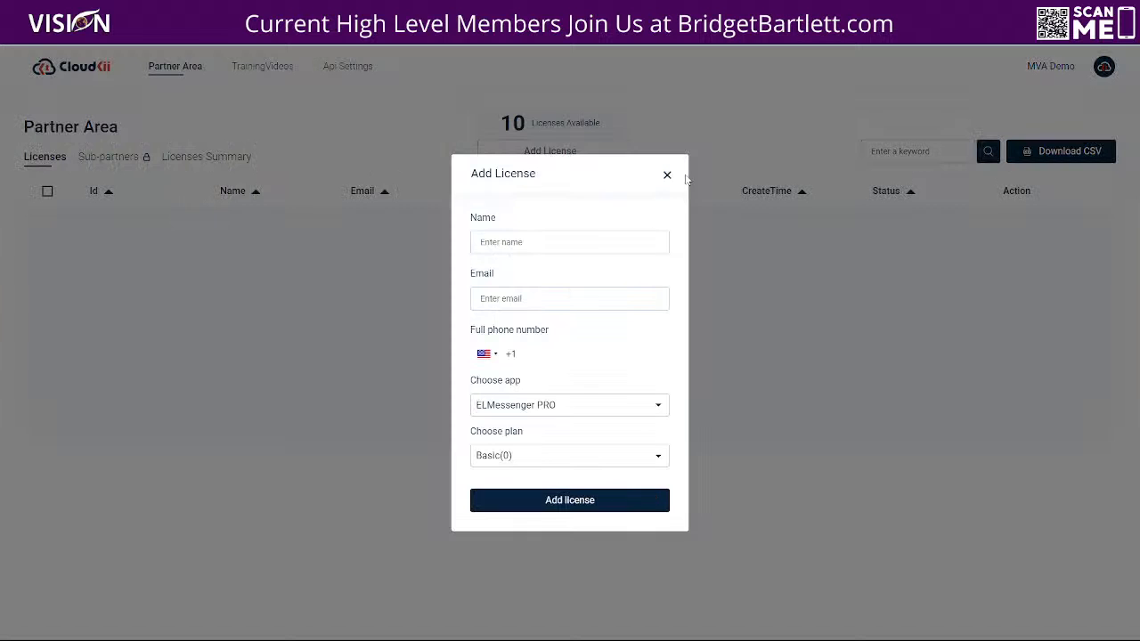
{"action": "left_click", "coordinate": [583, 241]}
{"action": "left_click", "coordinate": [535, 276]}
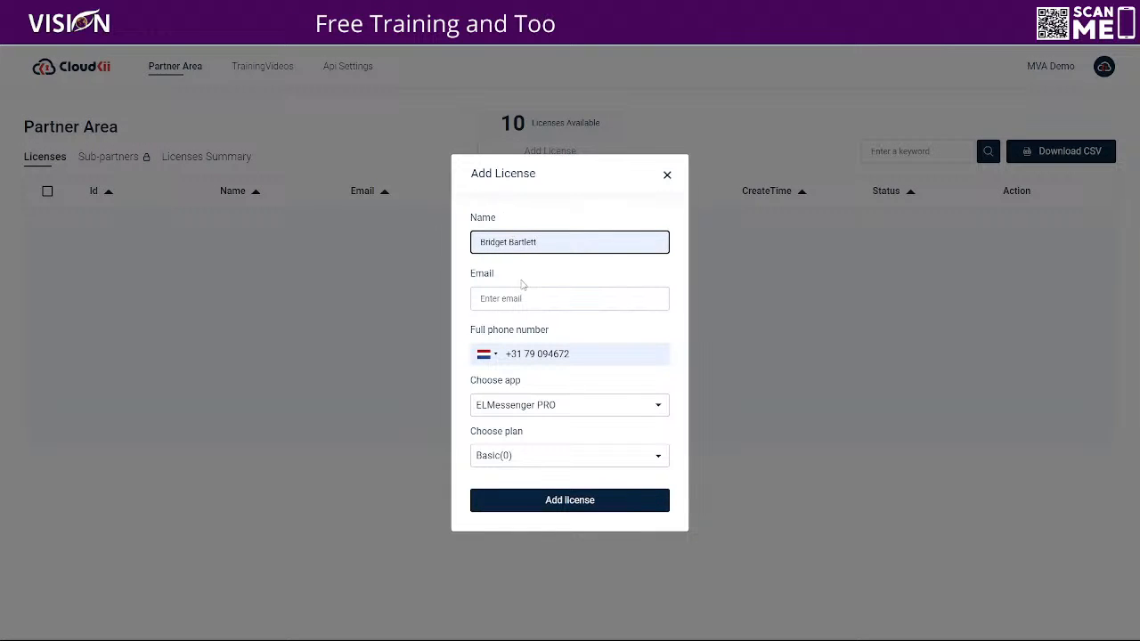
{"action": "left_click_drag", "start_coordinate": [573, 352], "coordinate": [487, 356]}
{"action": "key", "text": "BackSpace"}
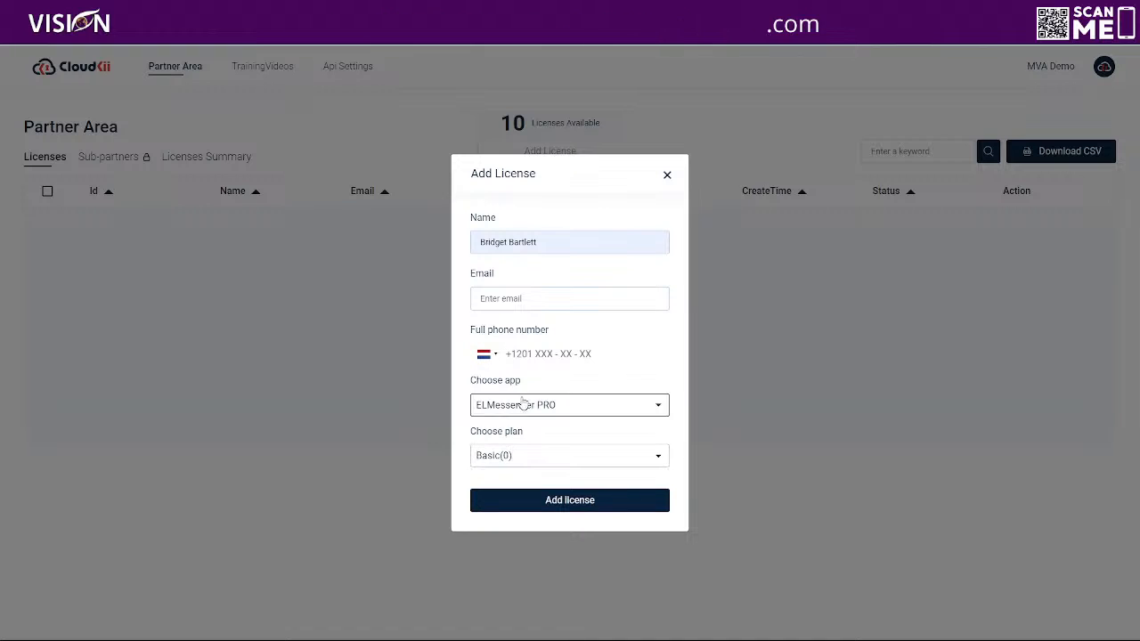
Enter the customer's email address in the new license form.
{"action": "left_click", "coordinate": [531, 298]}
{"action": "type", "text": "bs"}
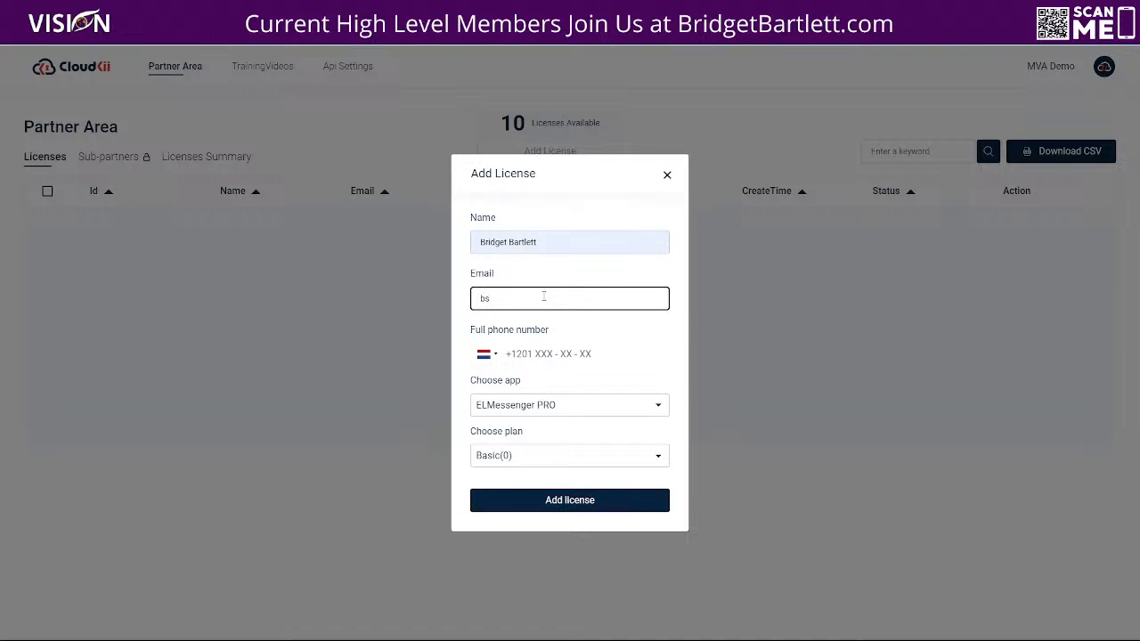
{"action": "key", "text": "BackSpace"}
{"action": "key", "text": "BackSpace"}
{"action": "type", "text": "vision"}
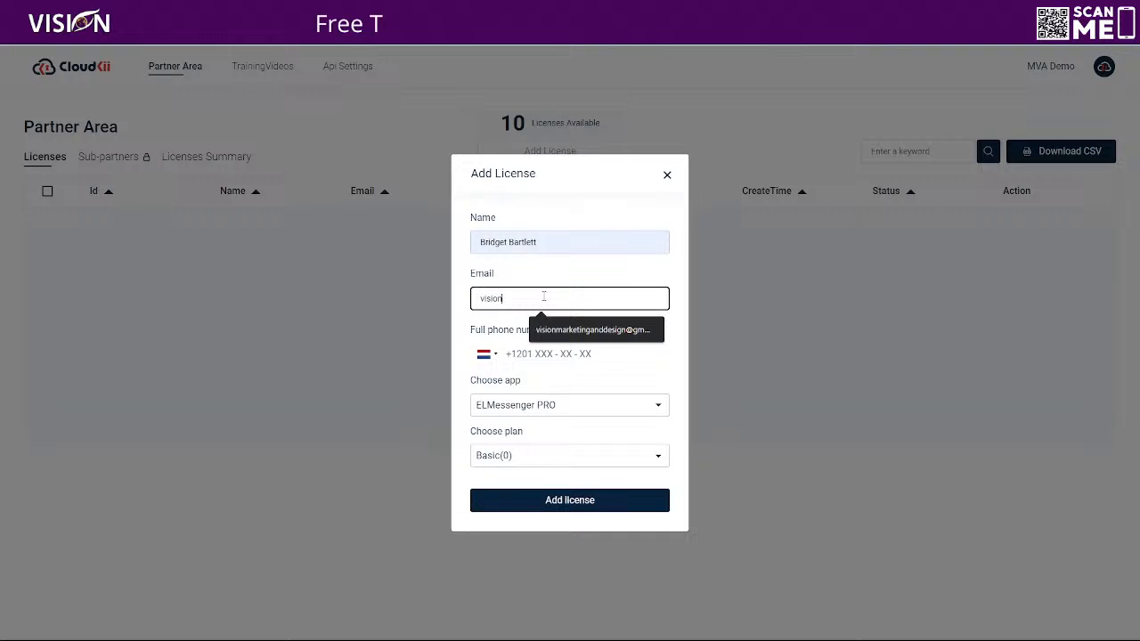
{"action": "left_click", "coordinate": [581, 329]}
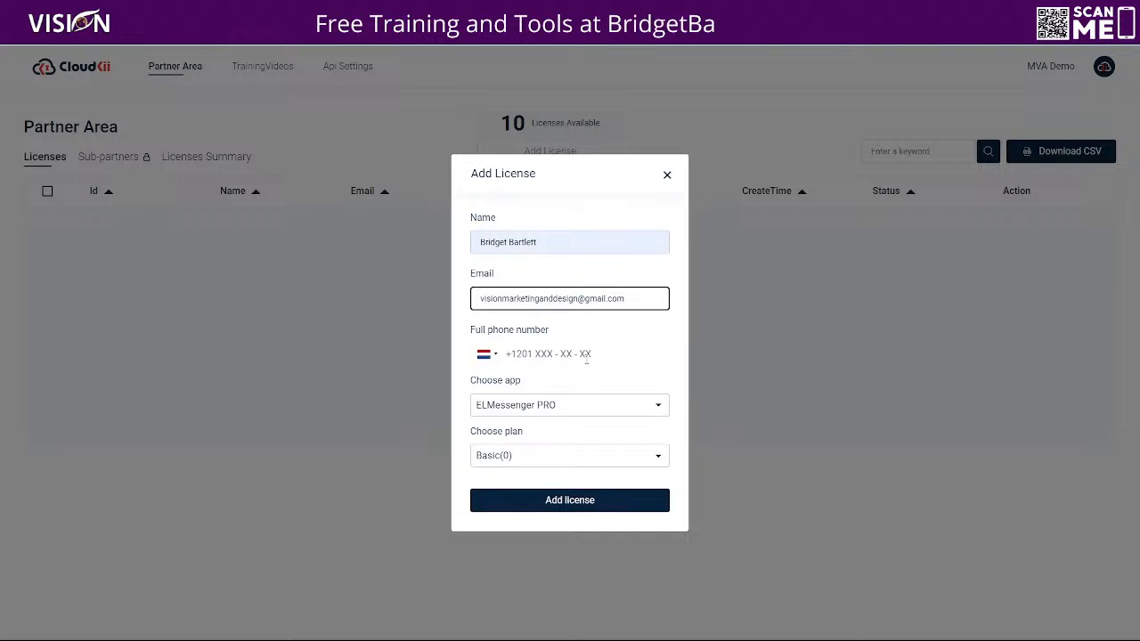
{"action": "left_click_drag", "start_coordinate": [627, 303], "coordinate": [481, 293]}
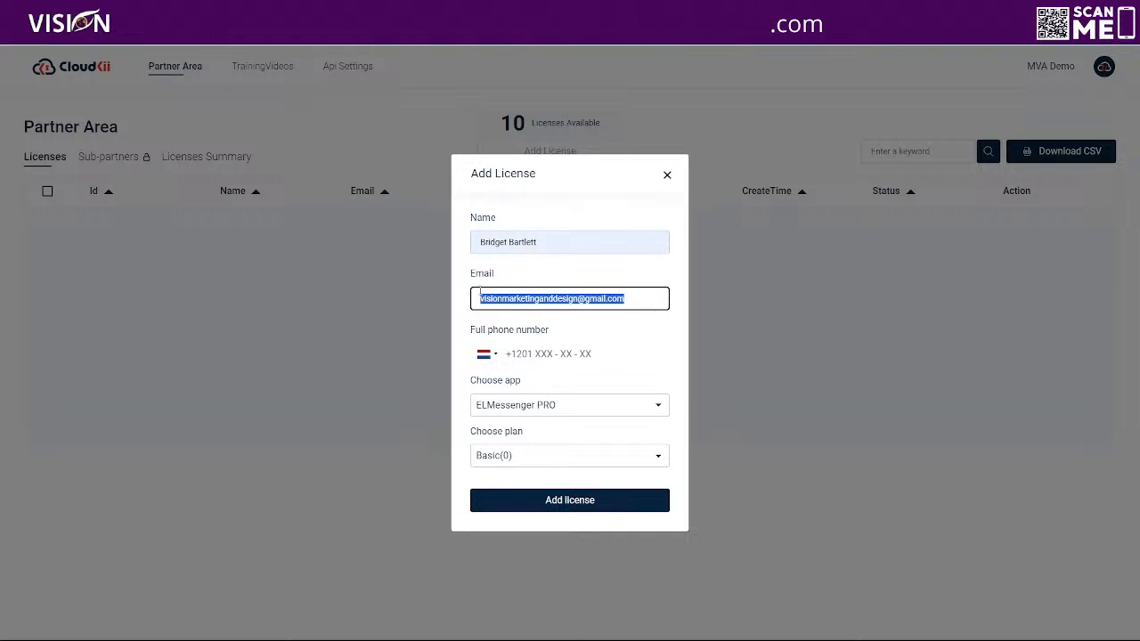
Choose the Basic(0) plan for ELMessenger PRO and add the license.
{"action": "left_click", "coordinate": [531, 457]}
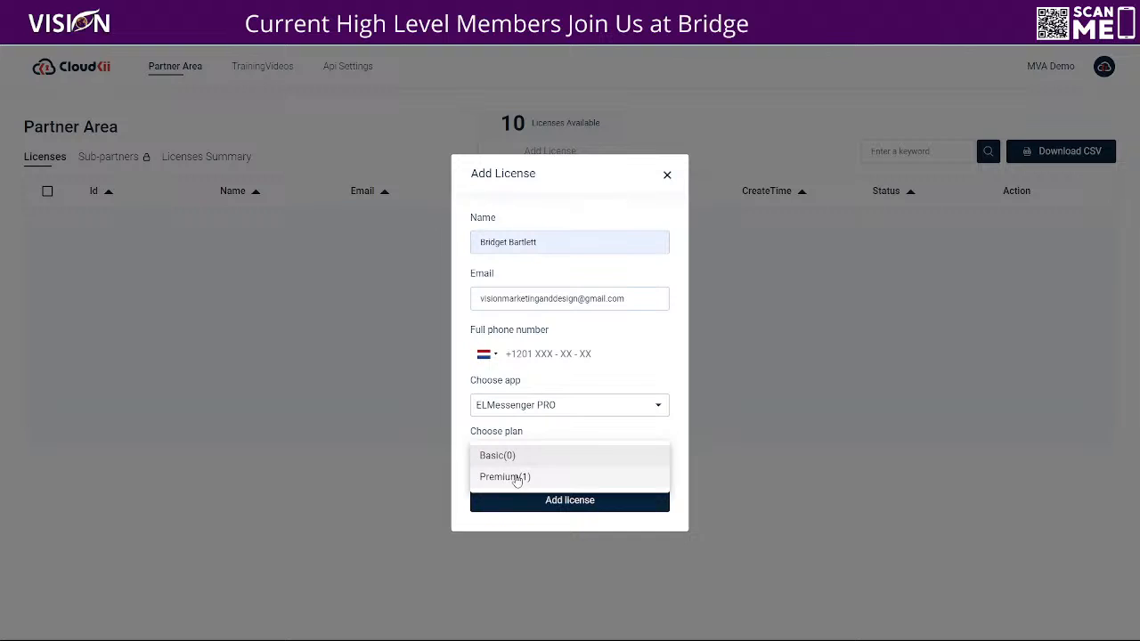
{"action": "left_click", "coordinate": [516, 438]}
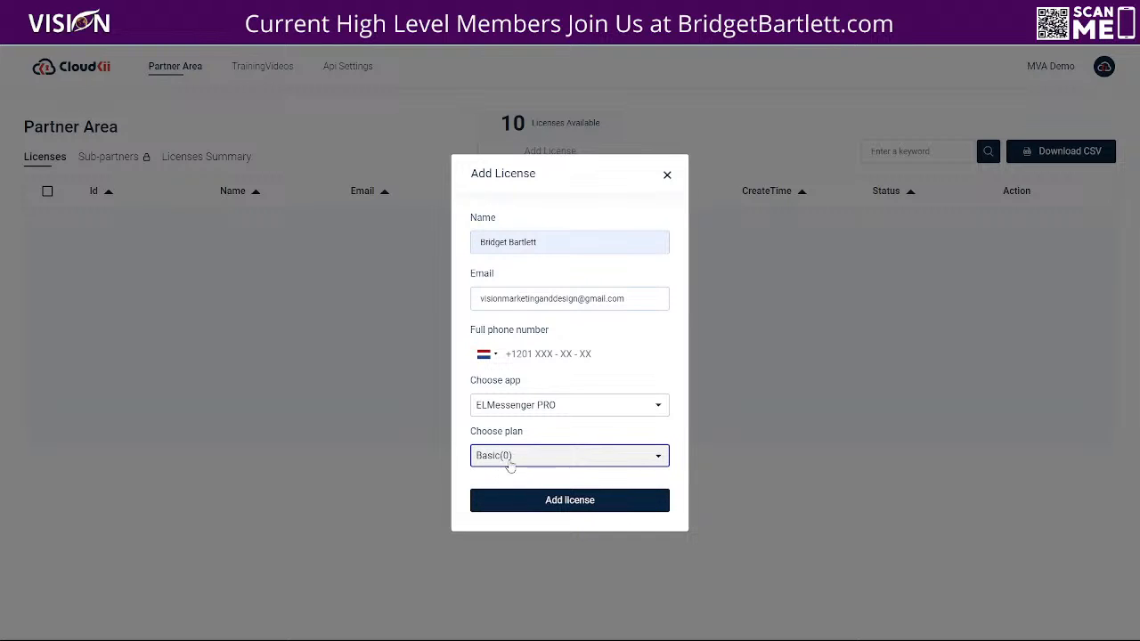
{"action": "left_click", "coordinate": [567, 502]}
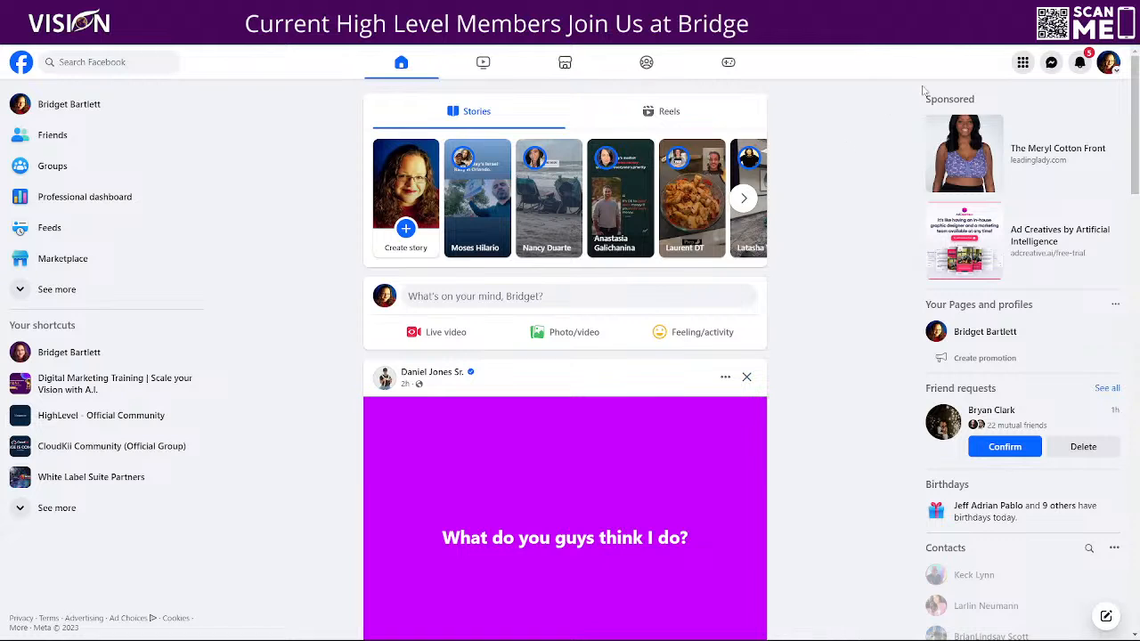
Open the ELMessenger Pro extension on Facebook and log in with the registered email and account password.
{"action": "left_click", "coordinate": [1029, 44]}
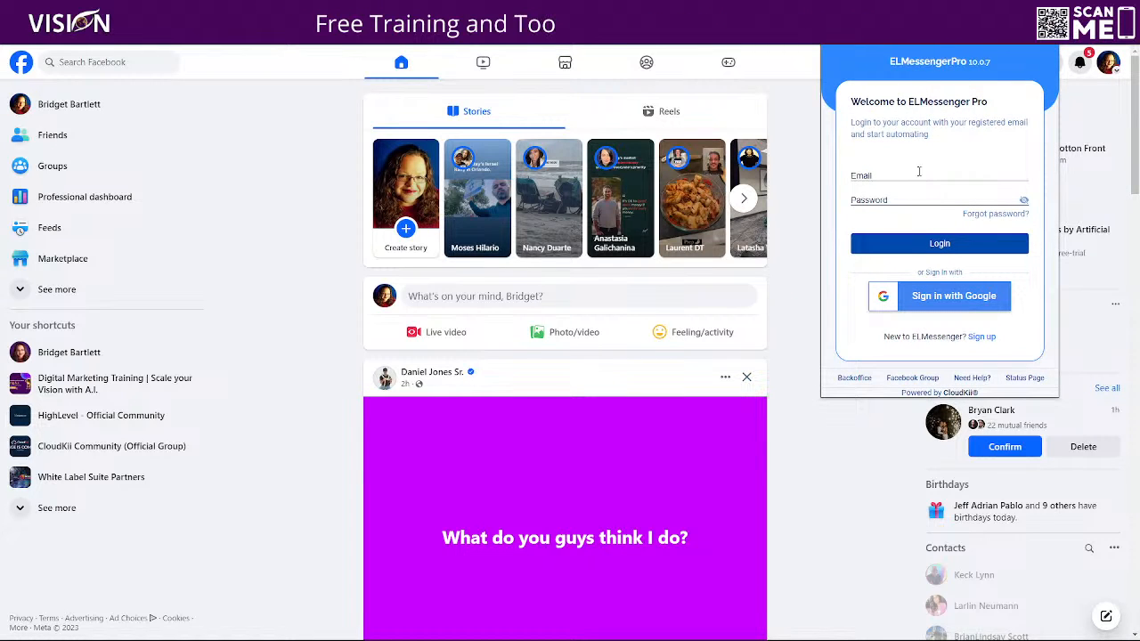
{"action": "left_click", "coordinate": [919, 175]}
{"action": "type", "text": "vis"}
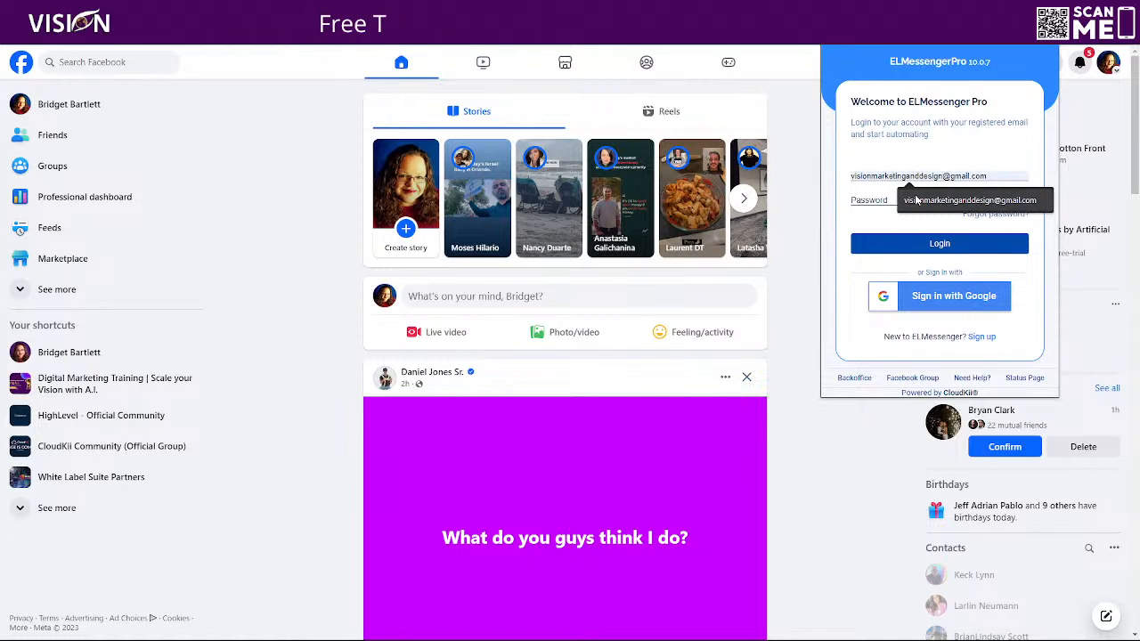
{"action": "left_click", "coordinate": [914, 194]}
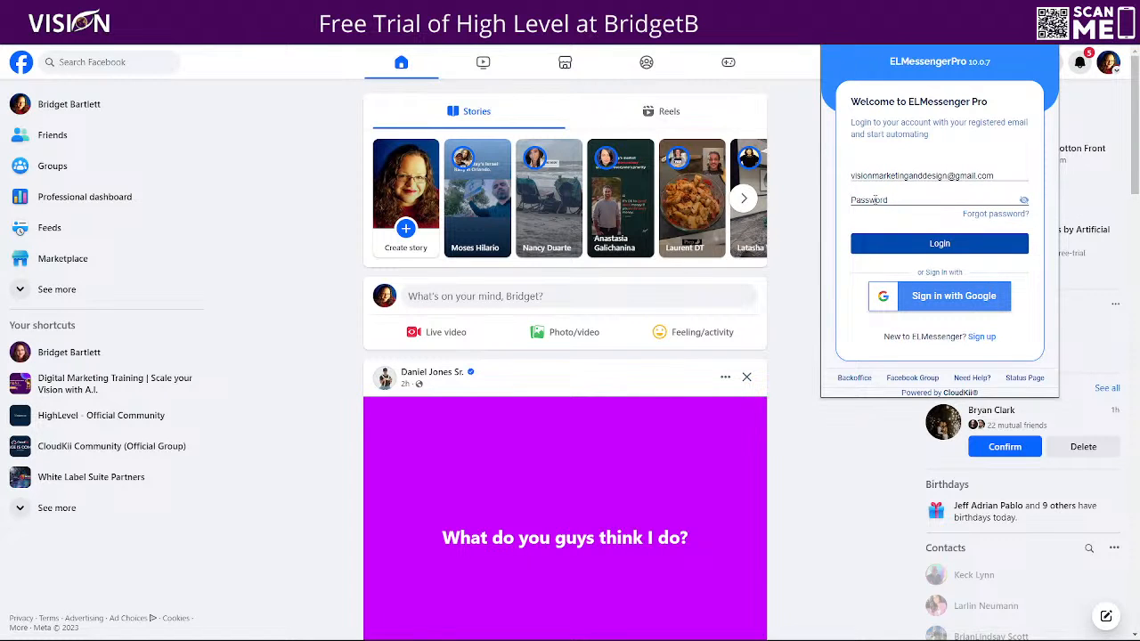
{"action": "key", "text": "ctrl+v"}
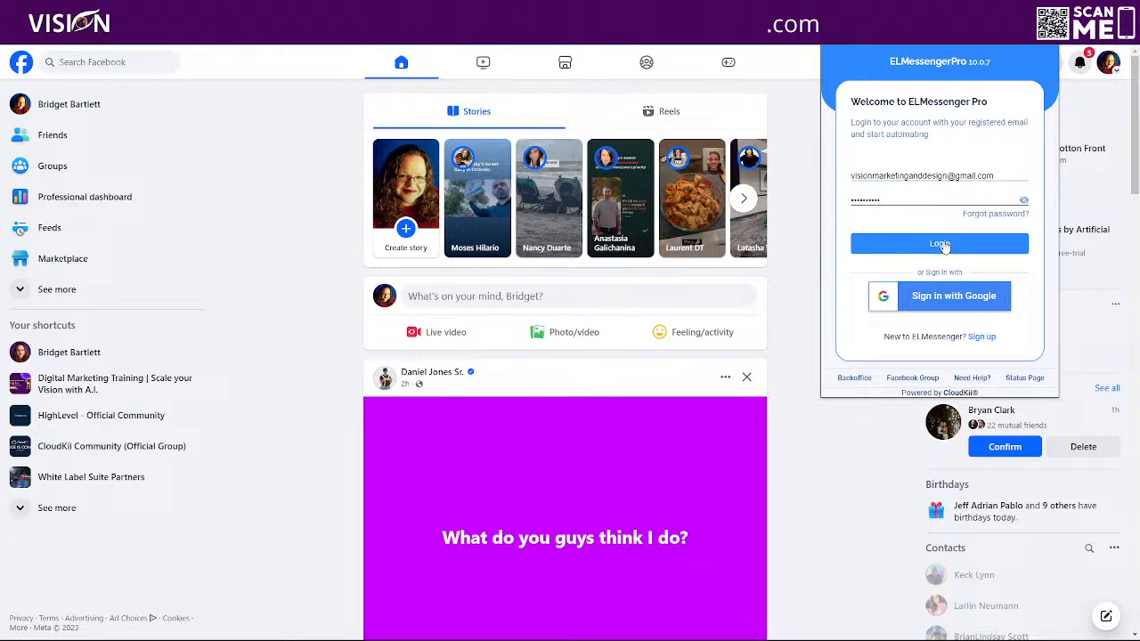
{"action": "left_click", "coordinate": [942, 244]}
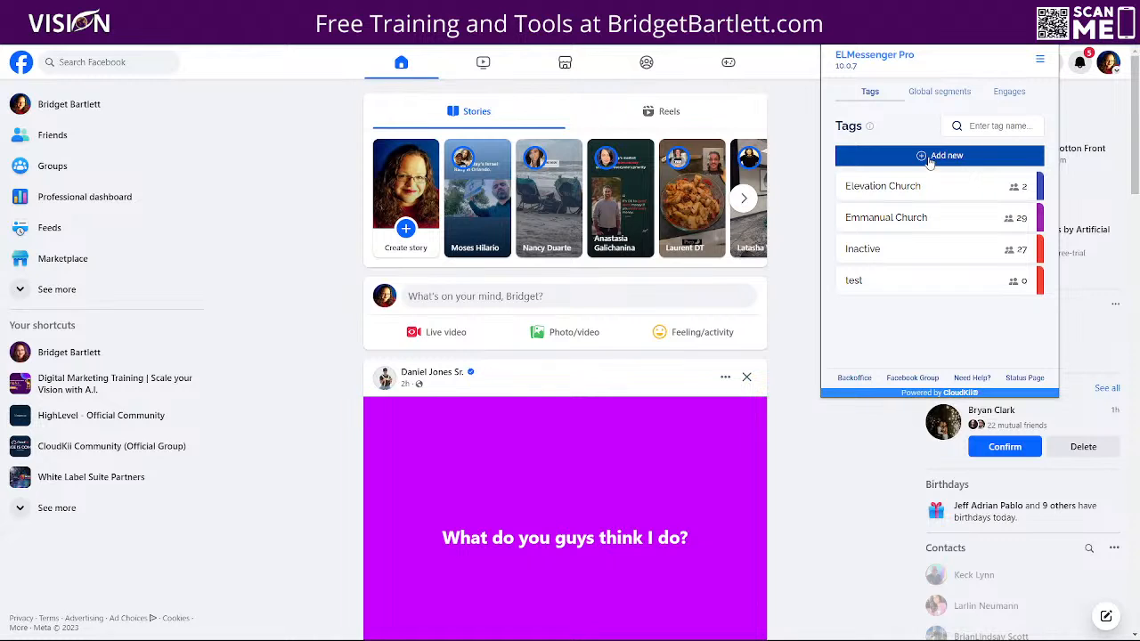
Try to delete the Elevation Church tag and close its editing without saving.
{"action": "left_click", "coordinate": [917, 187]}
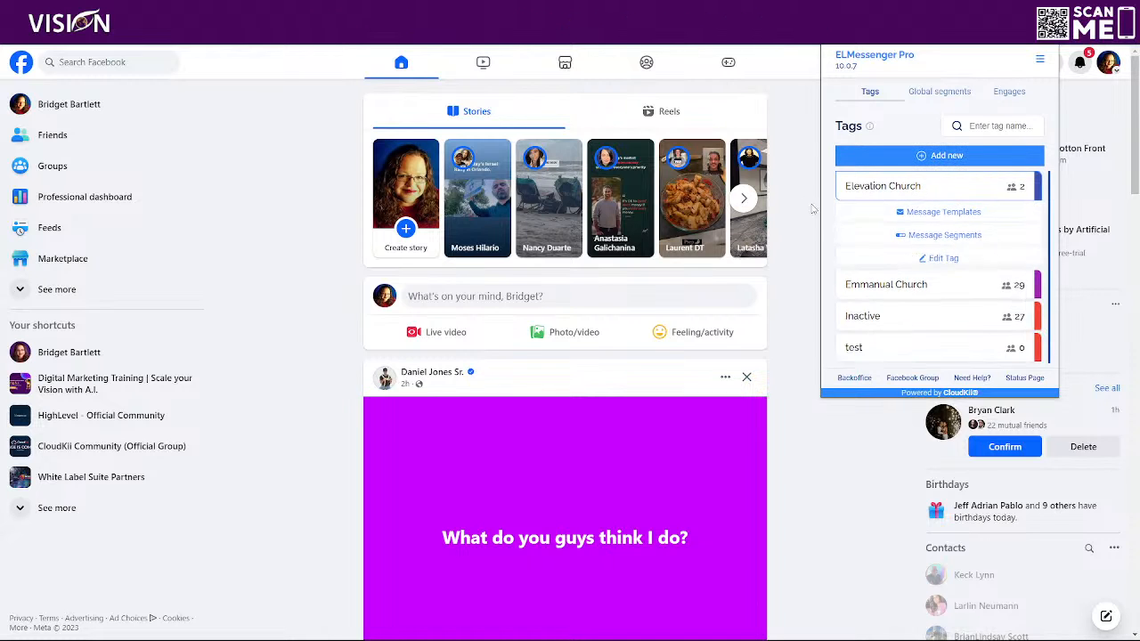
{"action": "left_click", "coordinate": [943, 259]}
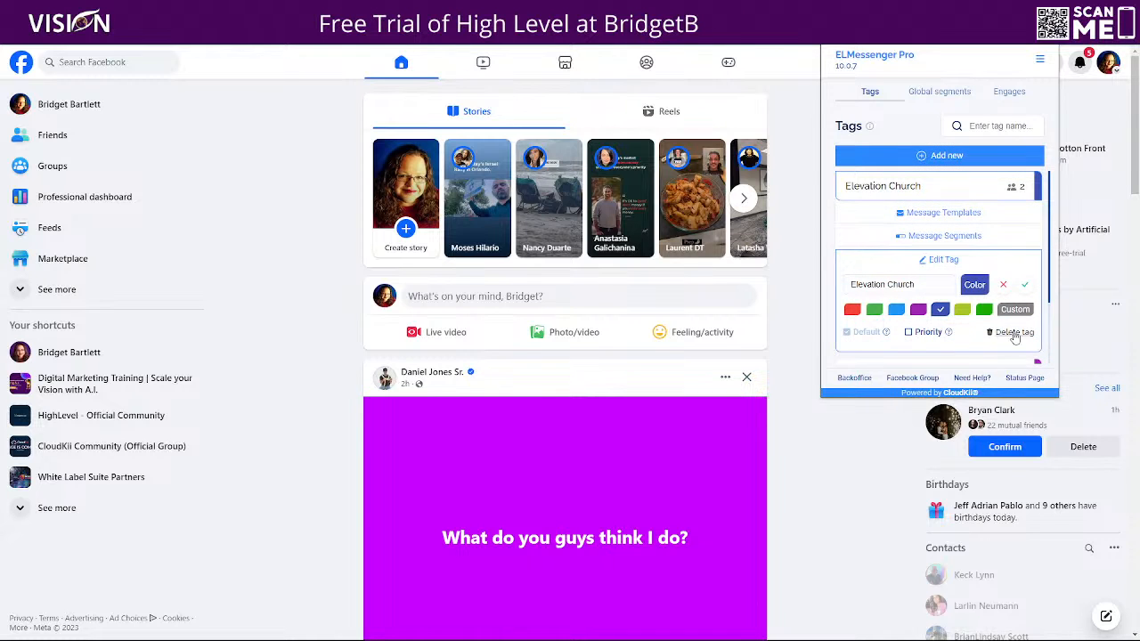
{"action": "left_click", "coordinate": [1007, 331]}
{"action": "left_click", "coordinate": [962, 233]}
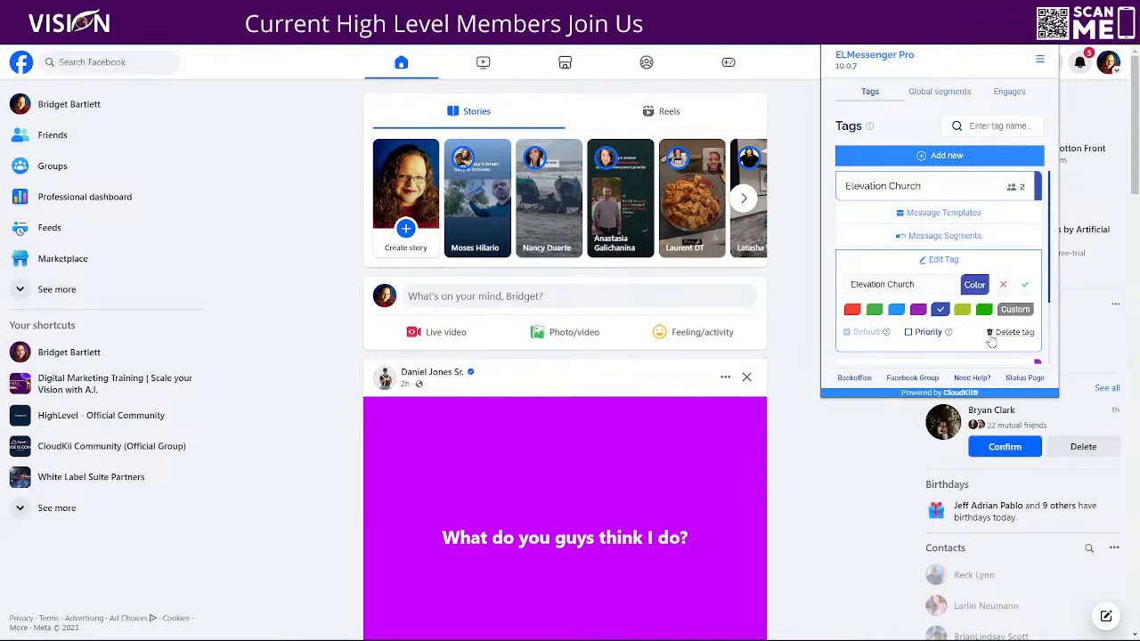
{"action": "left_click", "coordinate": [1003, 286]}
Delete the Emmanual Church tag from the ELMessenger Pro tags.
{"action": "left_click", "coordinate": [949, 294]}
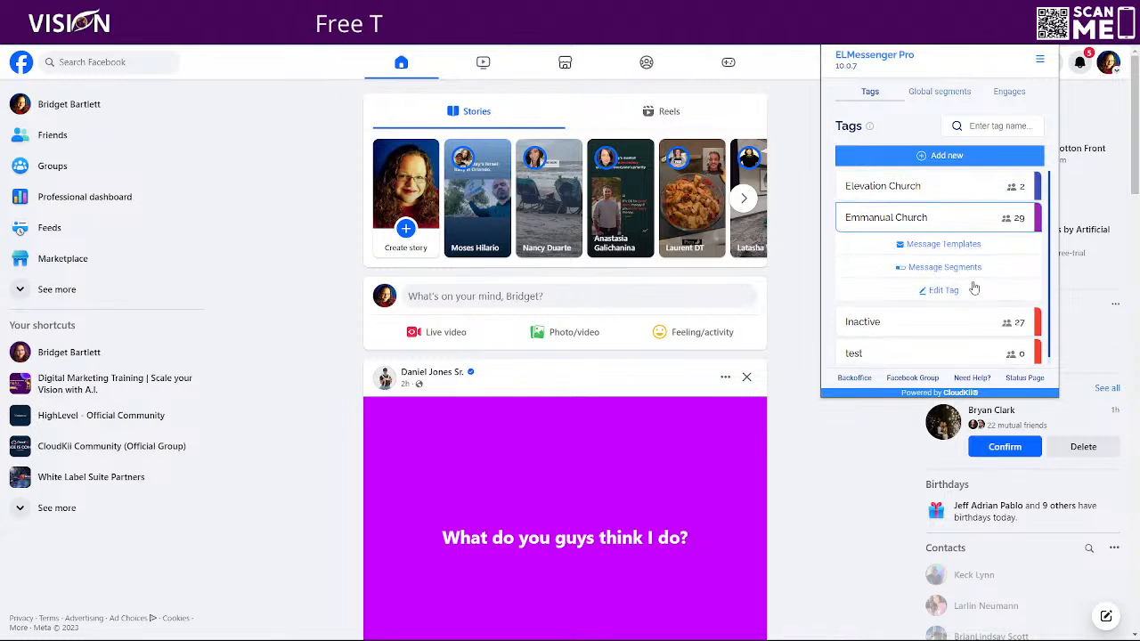
{"action": "left_click", "coordinate": [944, 291]}
{"action": "scroll", "coordinate": [1015, 345], "scroll_direction": "down", "scroll_amount": 2}
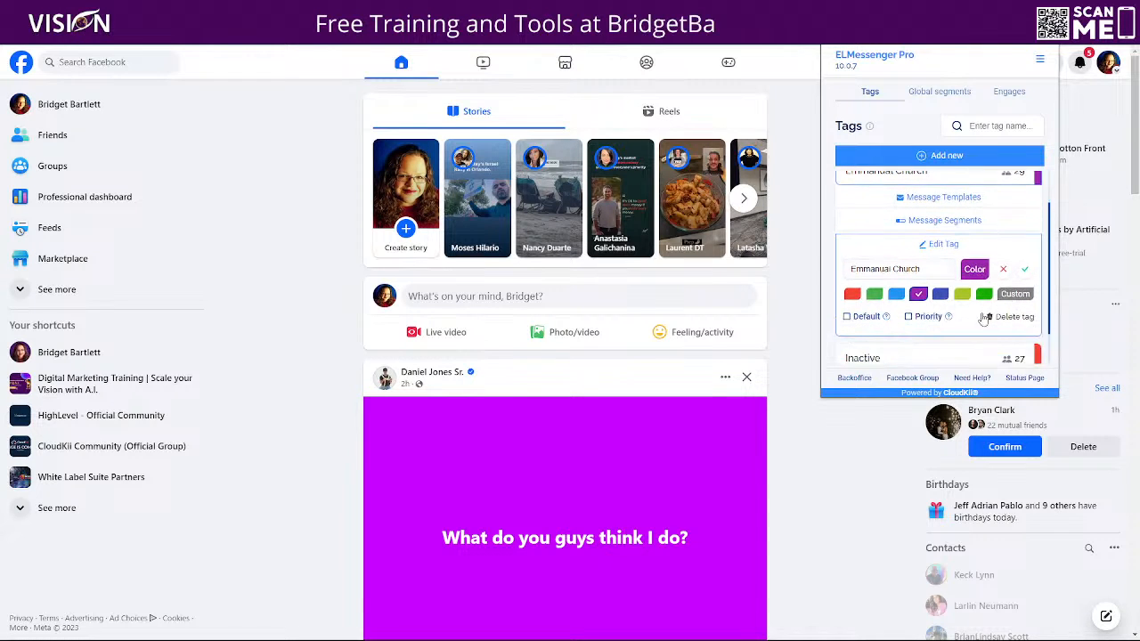
{"action": "left_click", "coordinate": [1007, 276]}
{"action": "left_click", "coordinate": [962, 232]}
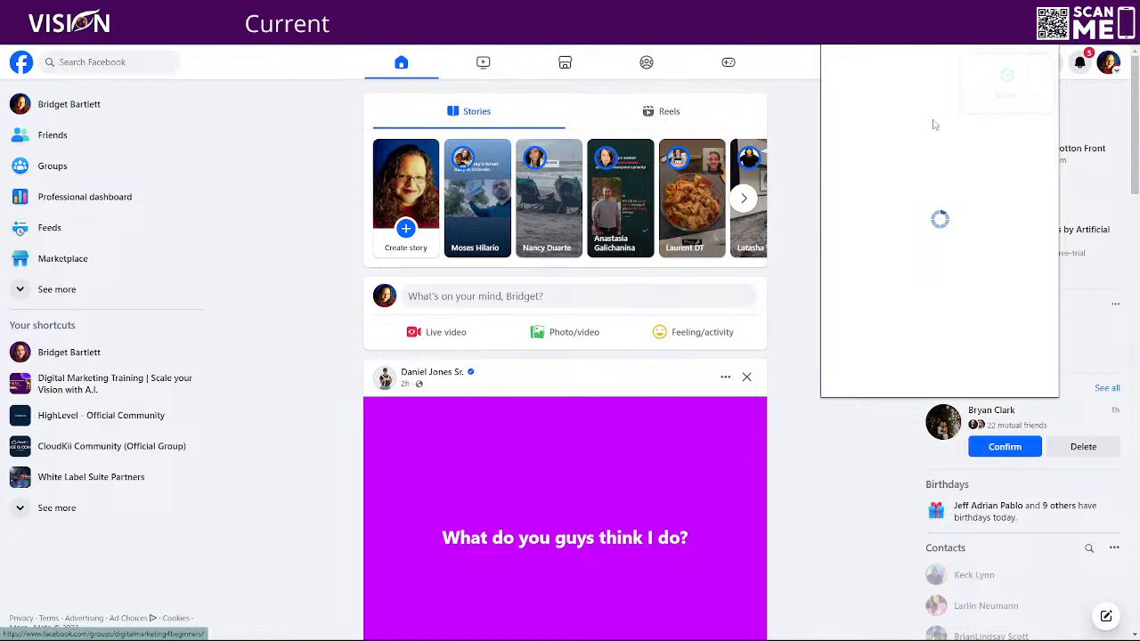
Delete the test tag from the tag list.
{"action": "left_click", "coordinate": [921, 254]}
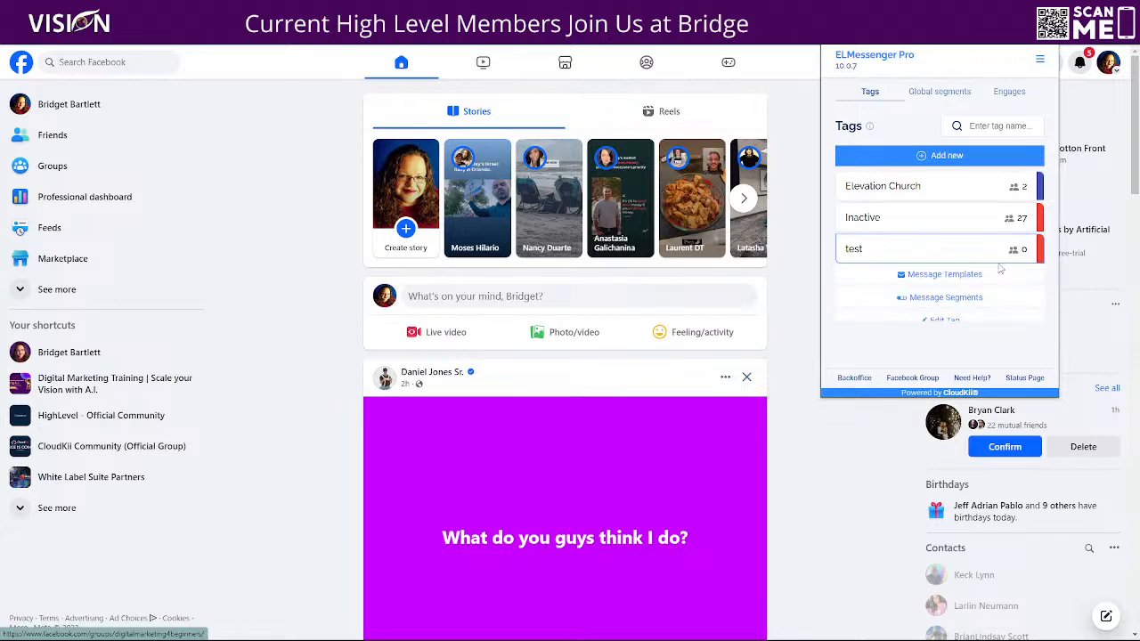
{"action": "left_click", "coordinate": [942, 322]}
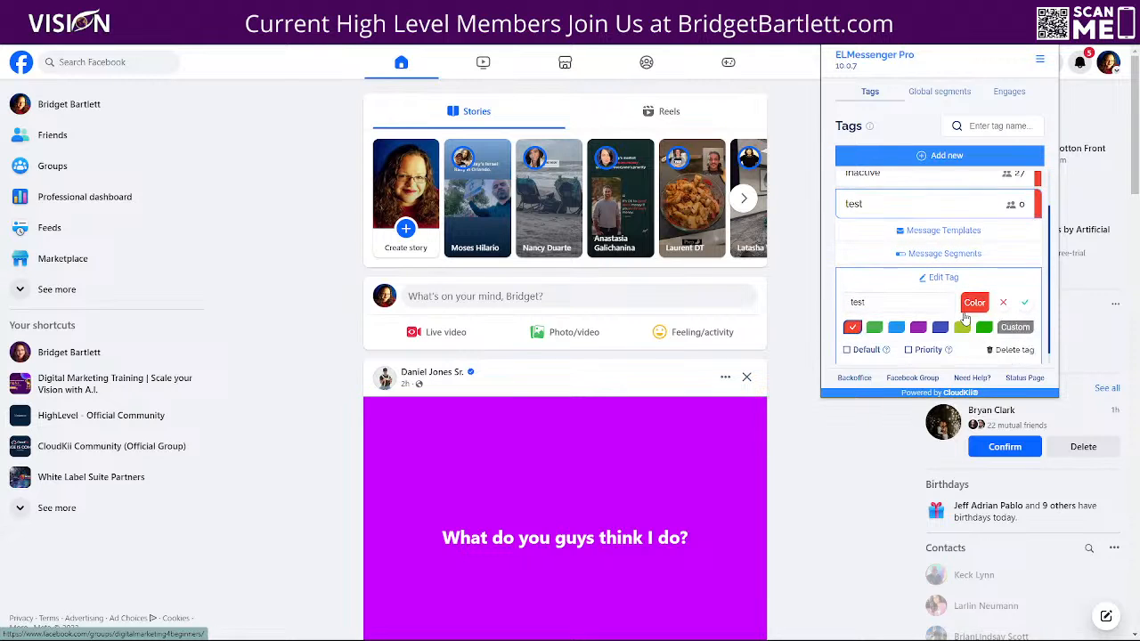
{"action": "left_click", "coordinate": [1001, 338]}
{"action": "left_click", "coordinate": [962, 234]}
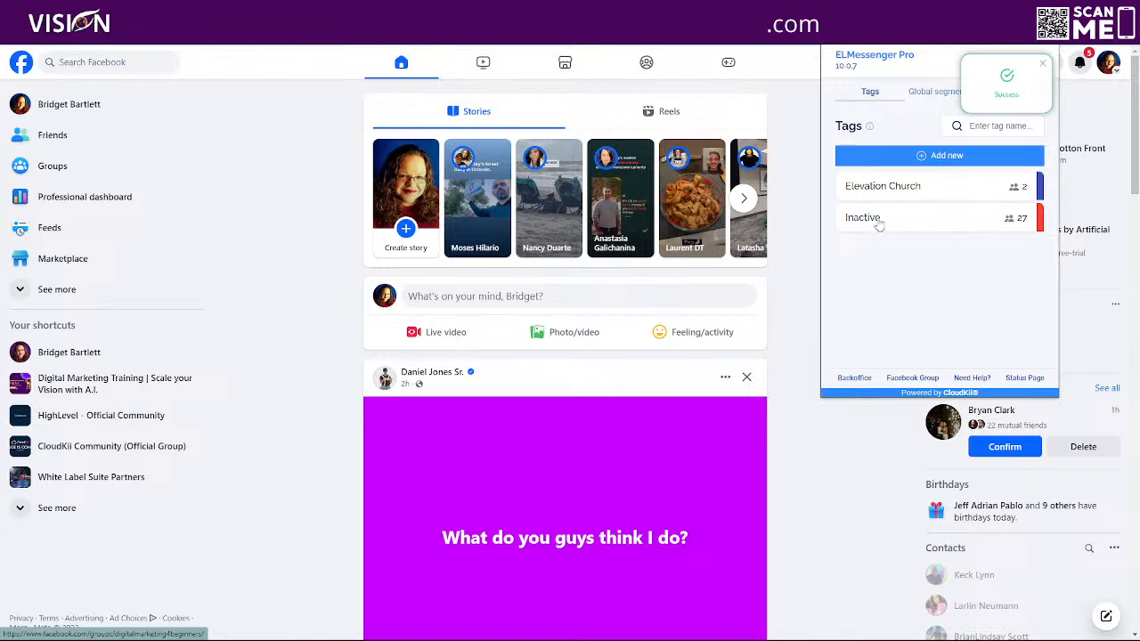
Delete the Inactive tag from the tag list.
{"action": "left_click", "coordinate": [878, 222]}
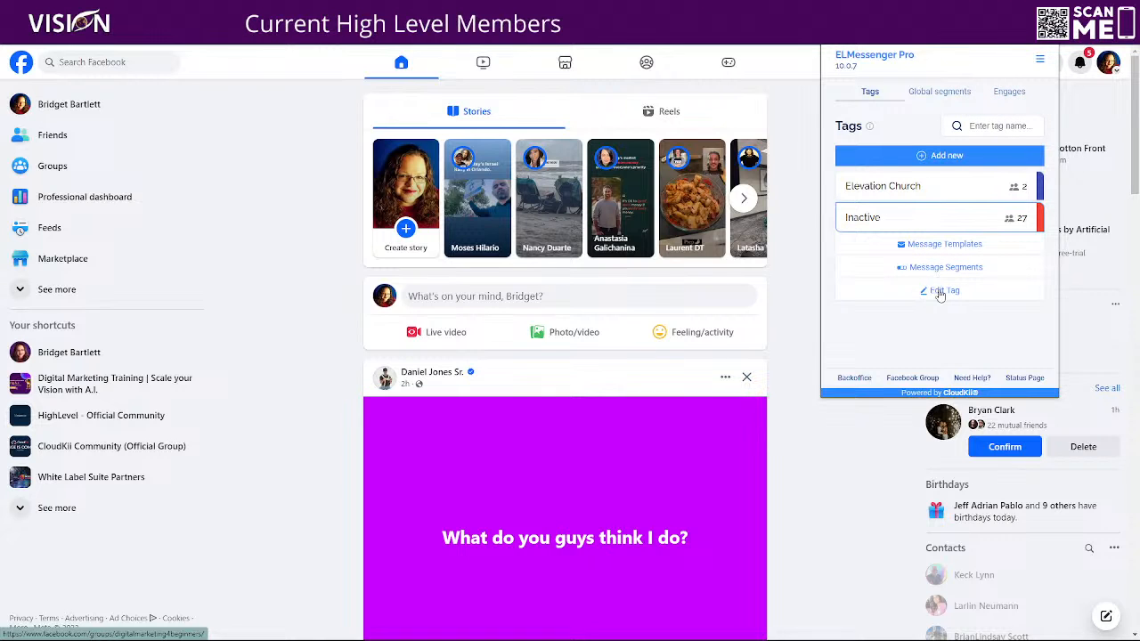
{"action": "left_click", "coordinate": [939, 291]}
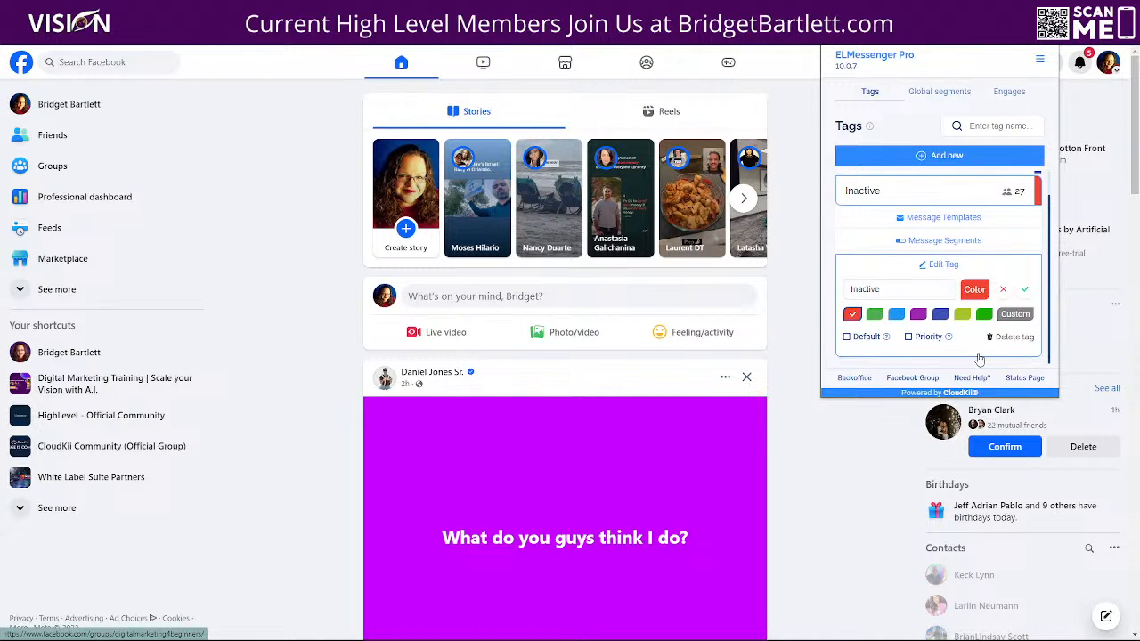
{"action": "left_click", "coordinate": [1014, 337]}
{"action": "left_click", "coordinate": [966, 233]}
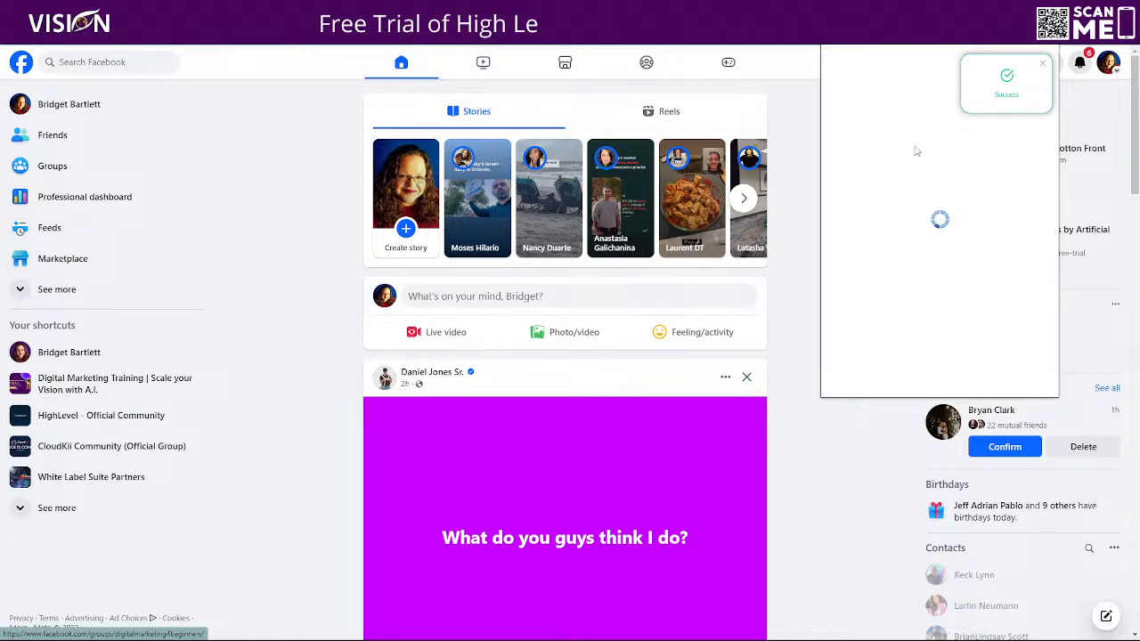
Rename the Elevation Church tag to Cold, change its color to light blue, and save the tag.
{"action": "left_click", "coordinate": [932, 186]}
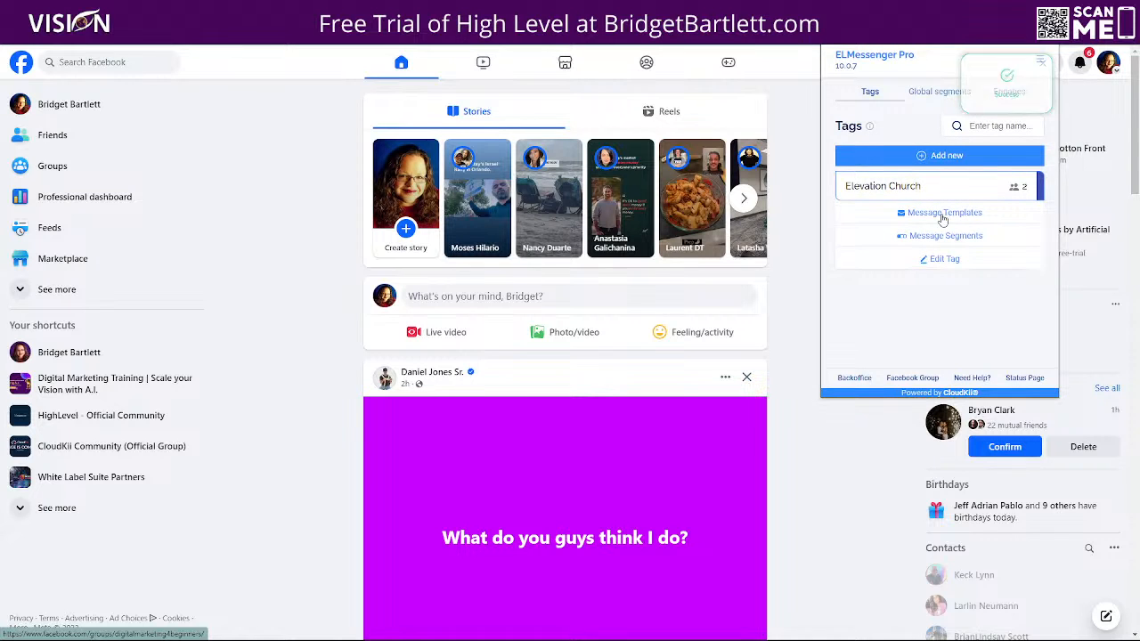
{"action": "left_click", "coordinate": [942, 259]}
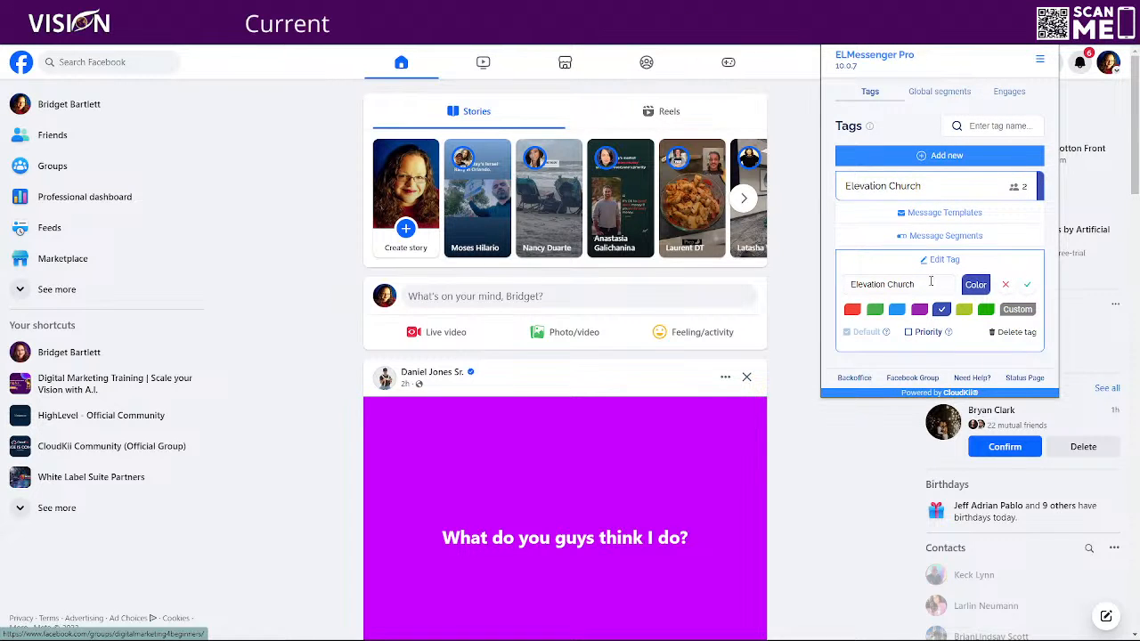
{"action": "left_click_drag", "start_coordinate": [894, 281], "coordinate": [851, 294]}
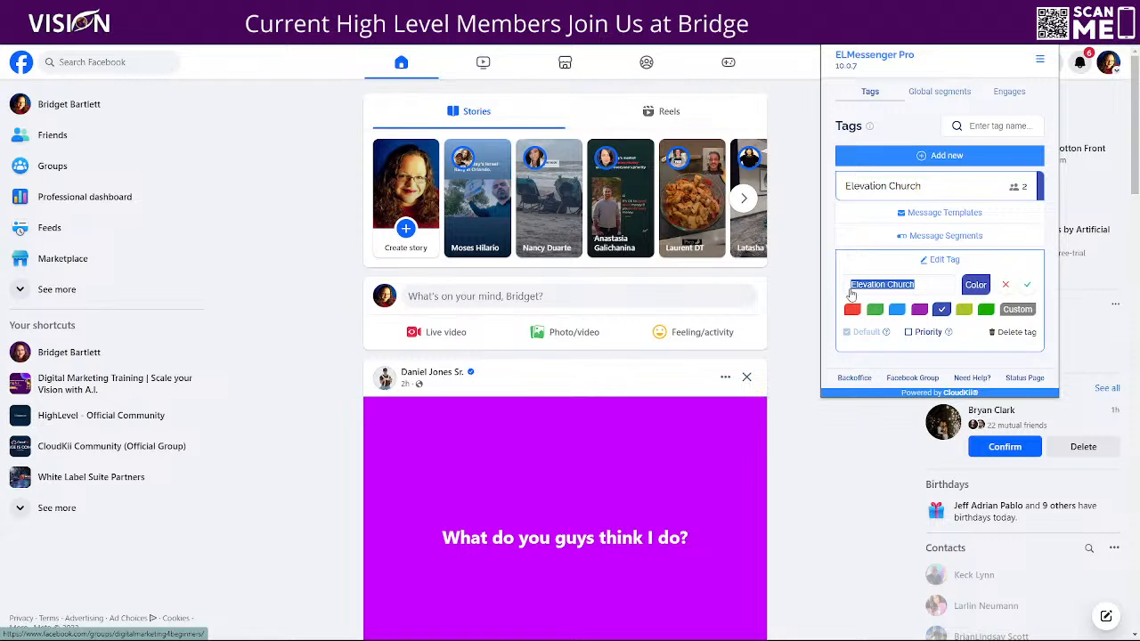
{"action": "type", "text": "CO"}
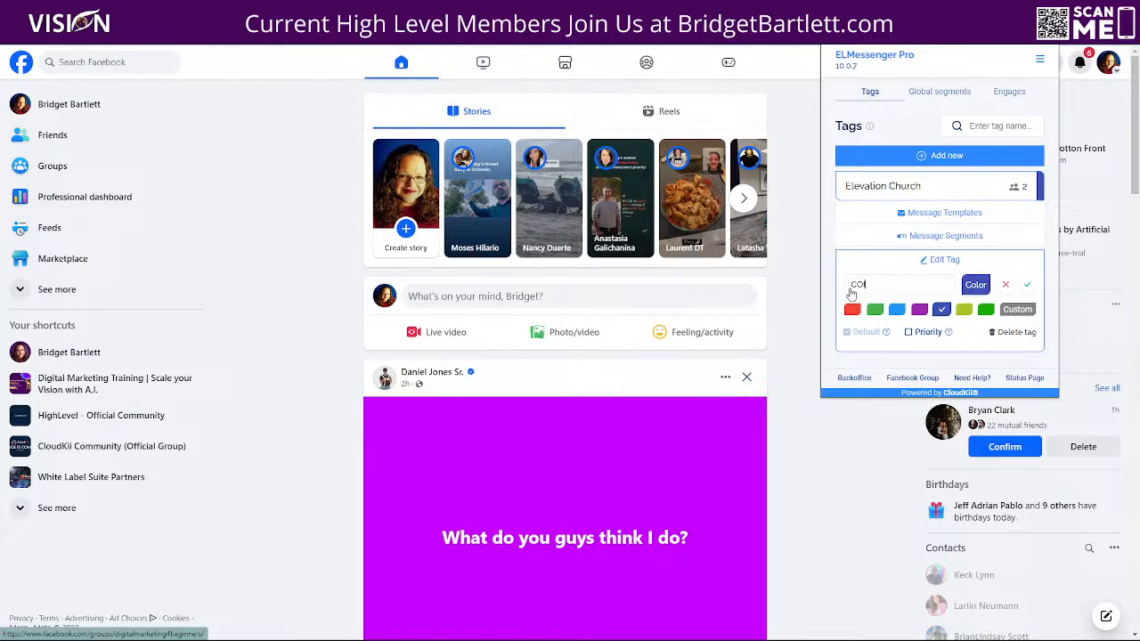
{"action": "type", "text": "ld"}
{"action": "key", "text": "BackSpace"}
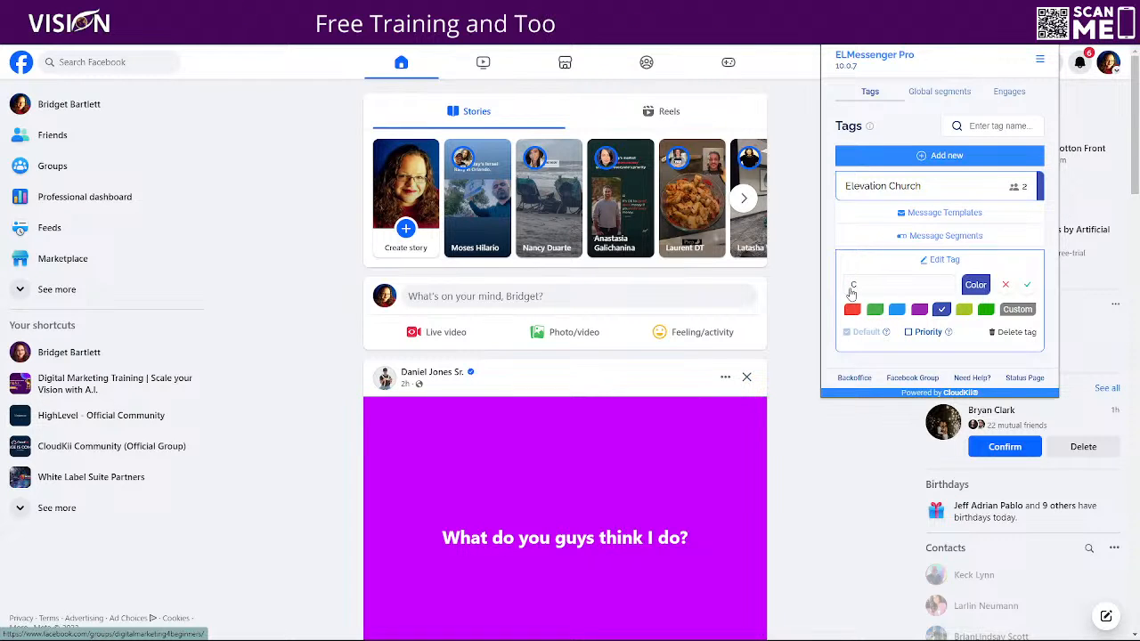
{"action": "type", "text": "olk"}
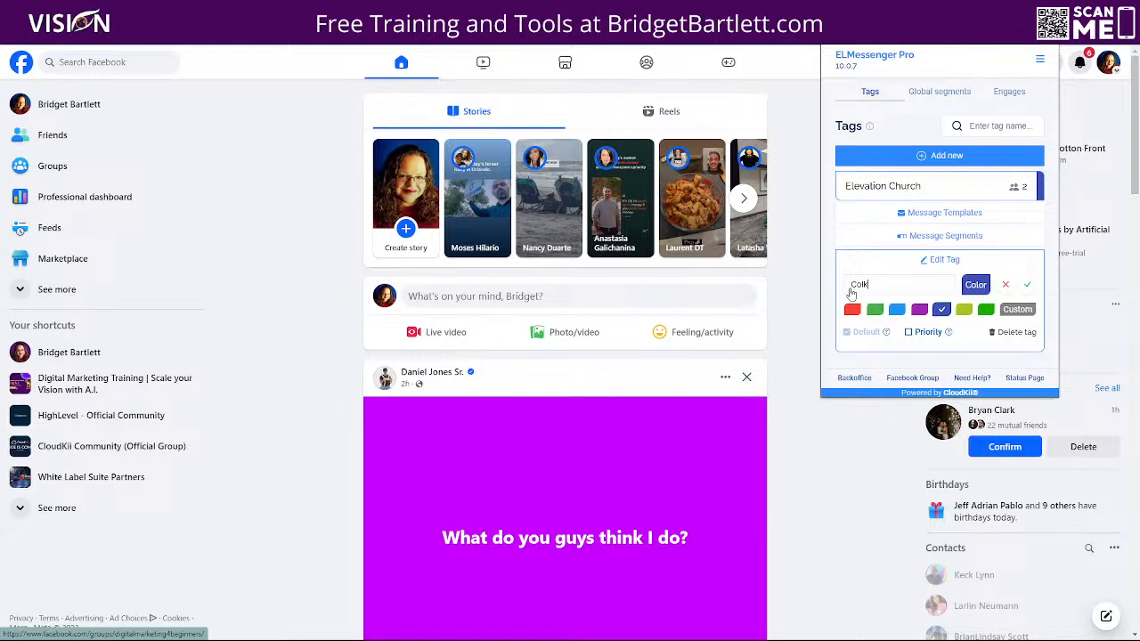
{"action": "type", "text": "dd"}
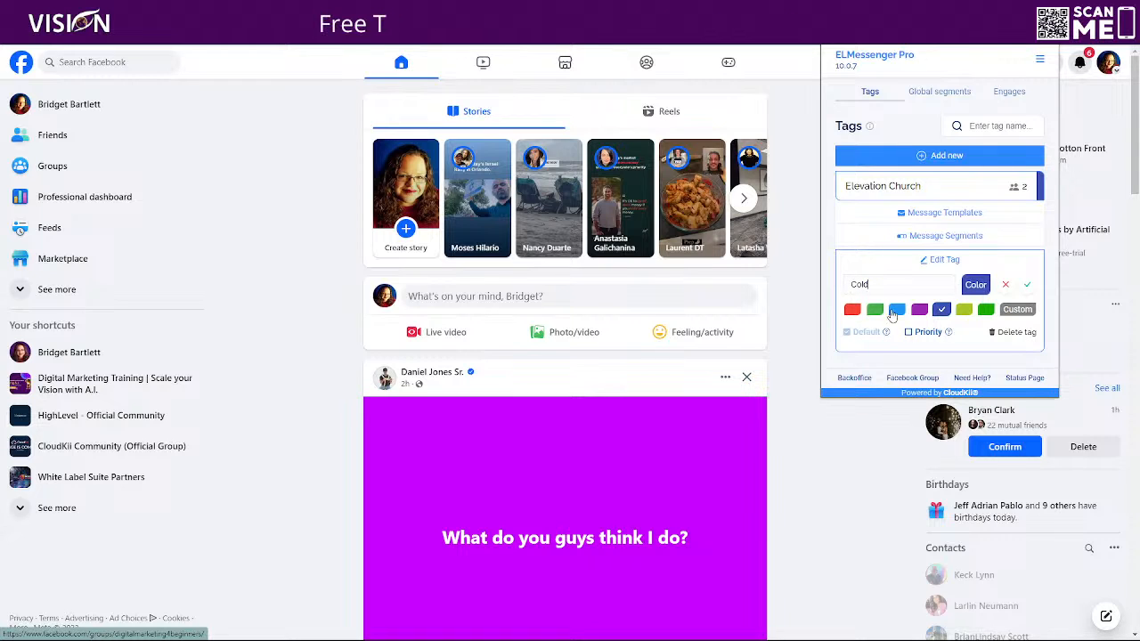
{"action": "left_click", "coordinate": [897, 309]}
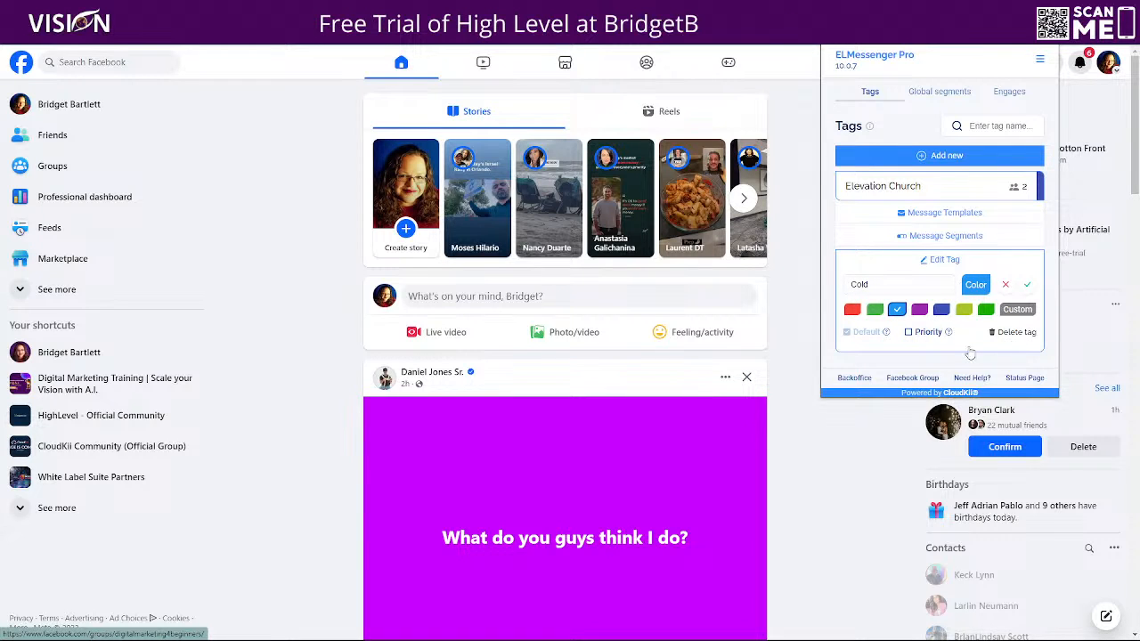
{"action": "left_click", "coordinate": [1027, 285]}
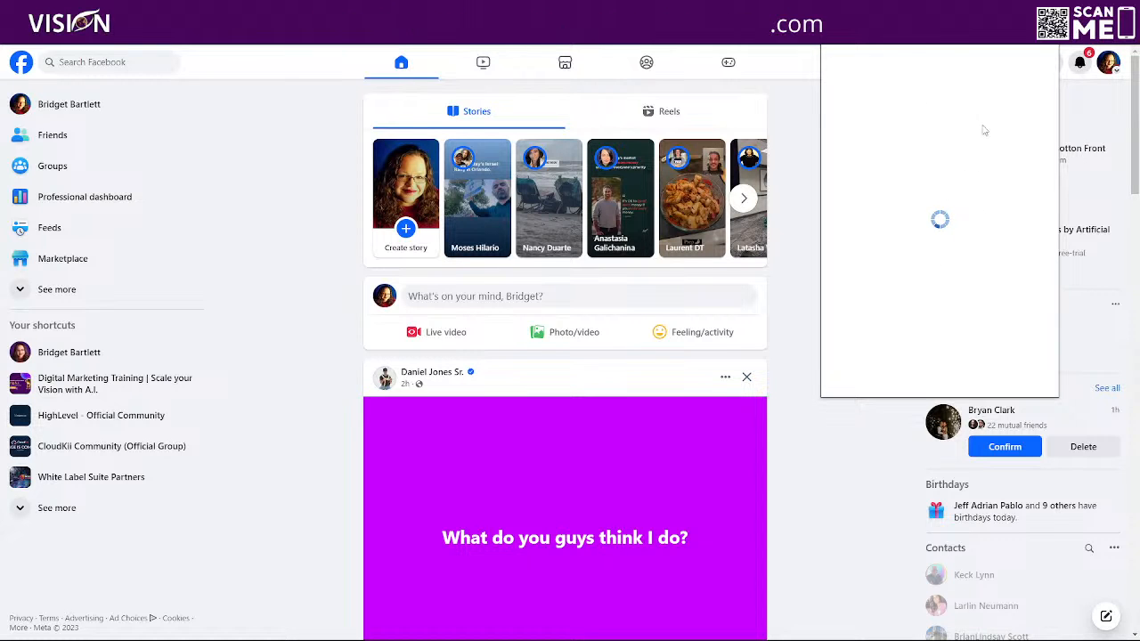
Add two new tags: Warm in red and Hot in green.
{"action": "left_click", "coordinate": [947, 166]}
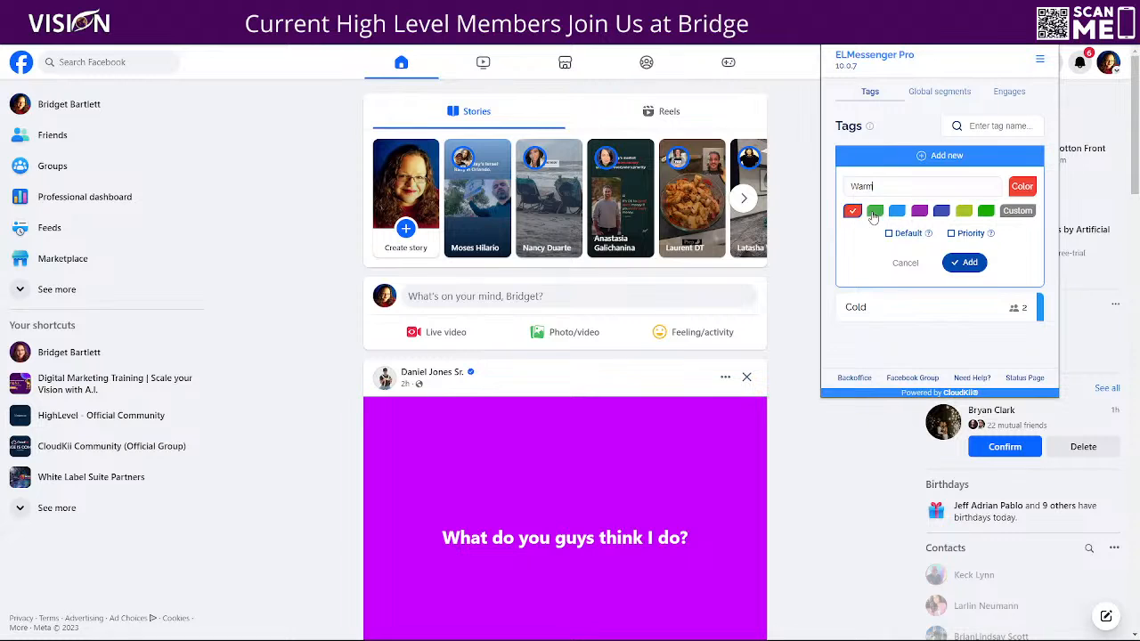
{"action": "left_click", "coordinate": [969, 263]}
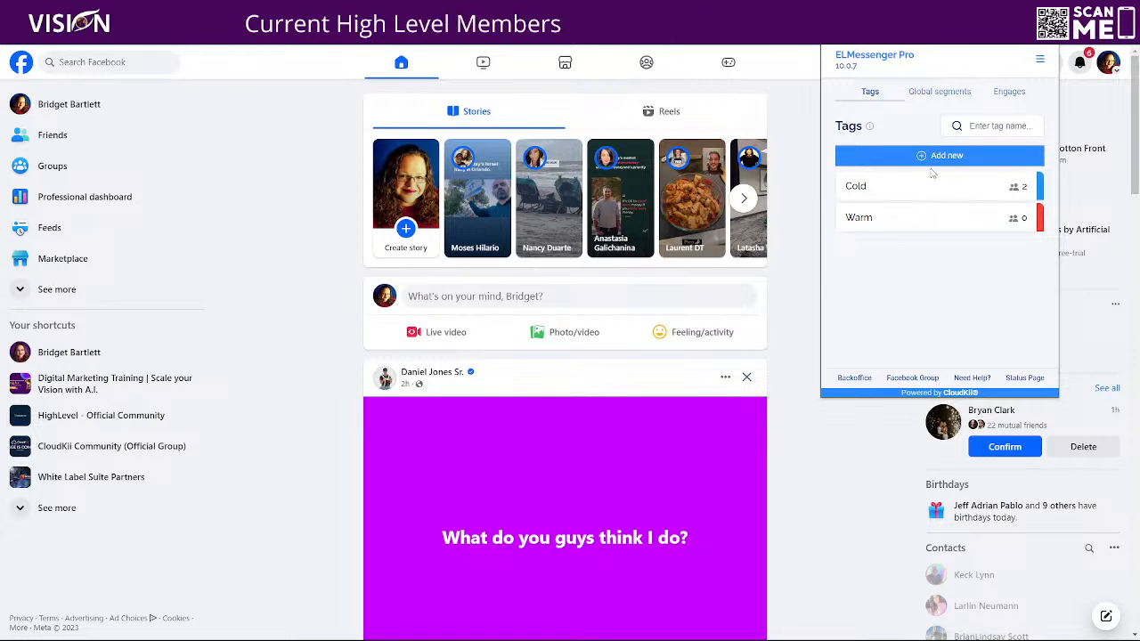
{"action": "left_click", "coordinate": [935, 157]}
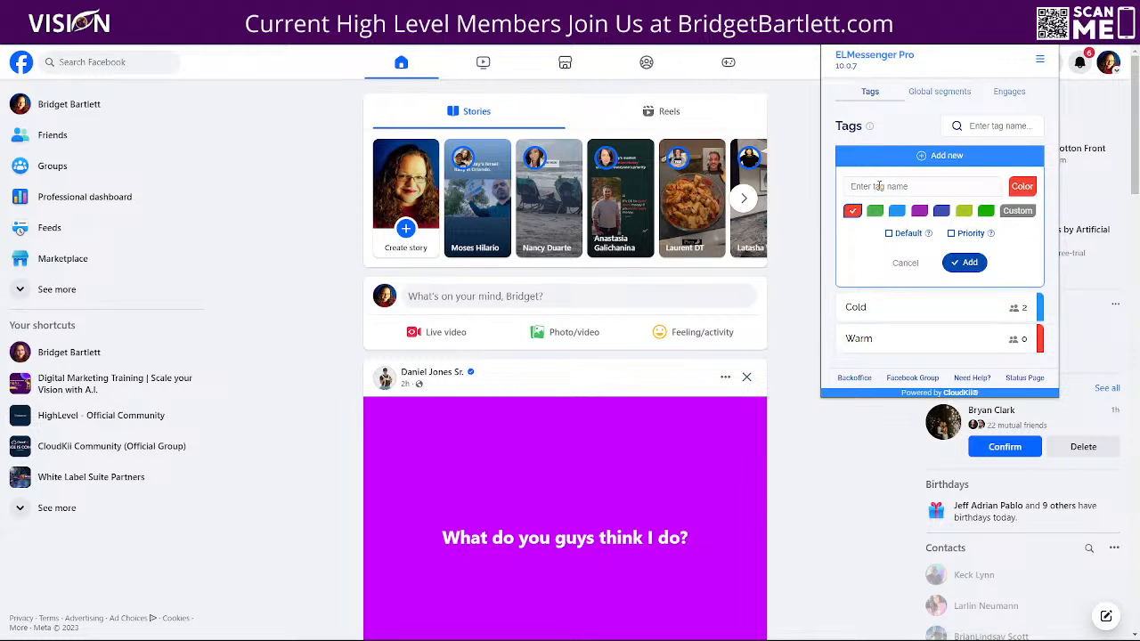
{"action": "type", "text": "Hot"}
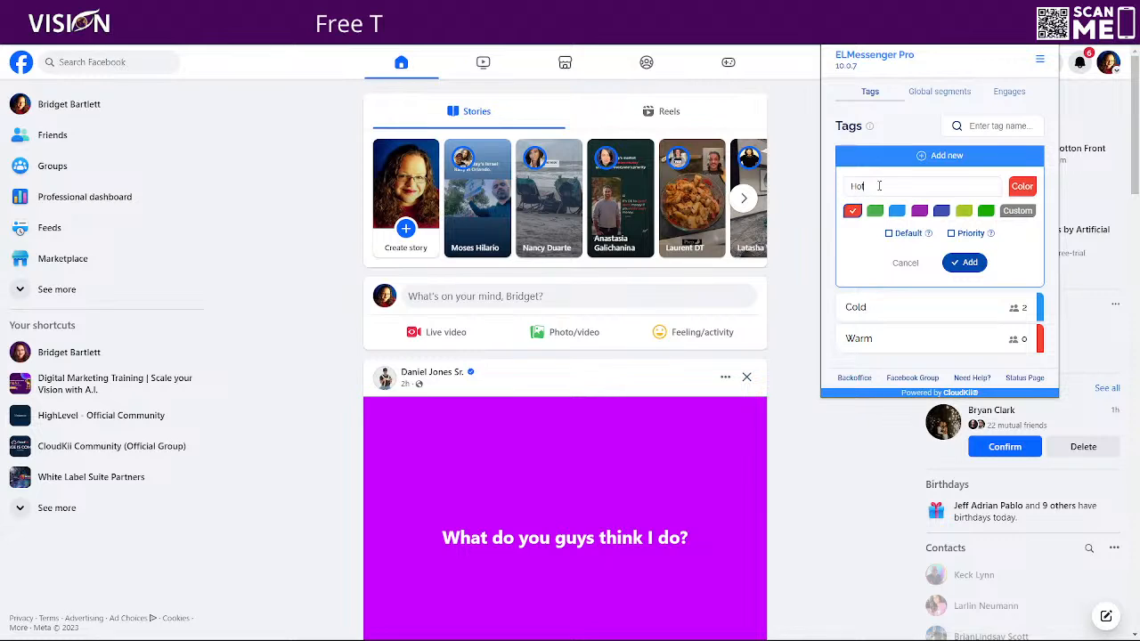
{"action": "left_click", "coordinate": [874, 211]}
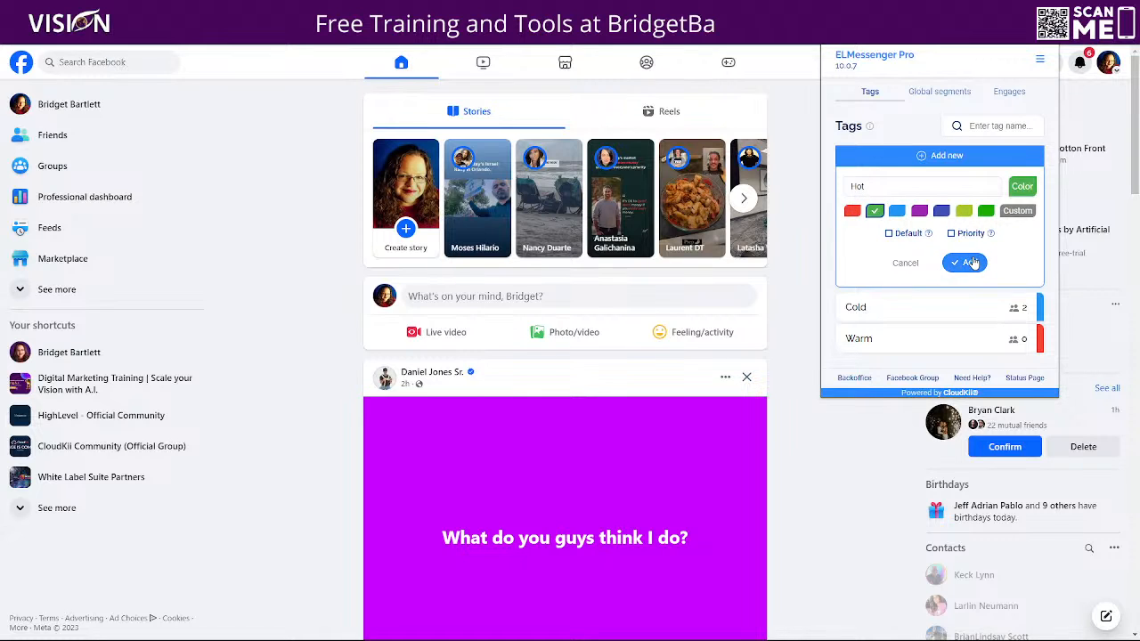
{"action": "left_click", "coordinate": [966, 262]}
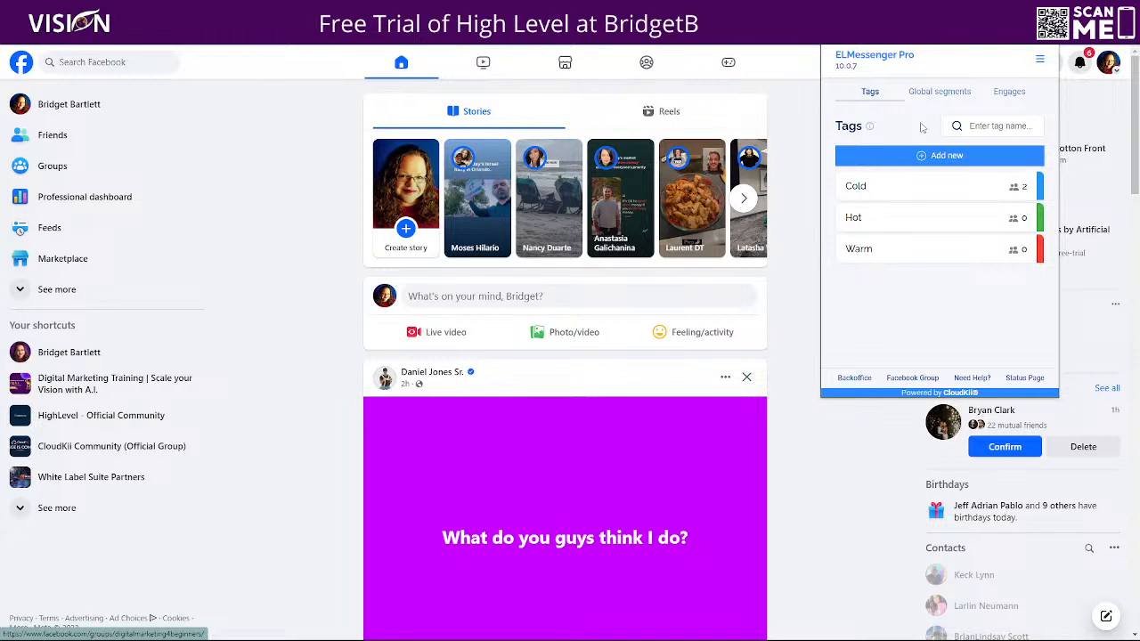
Start a new global segment titled Hello.
{"action": "left_click", "coordinate": [939, 94]}
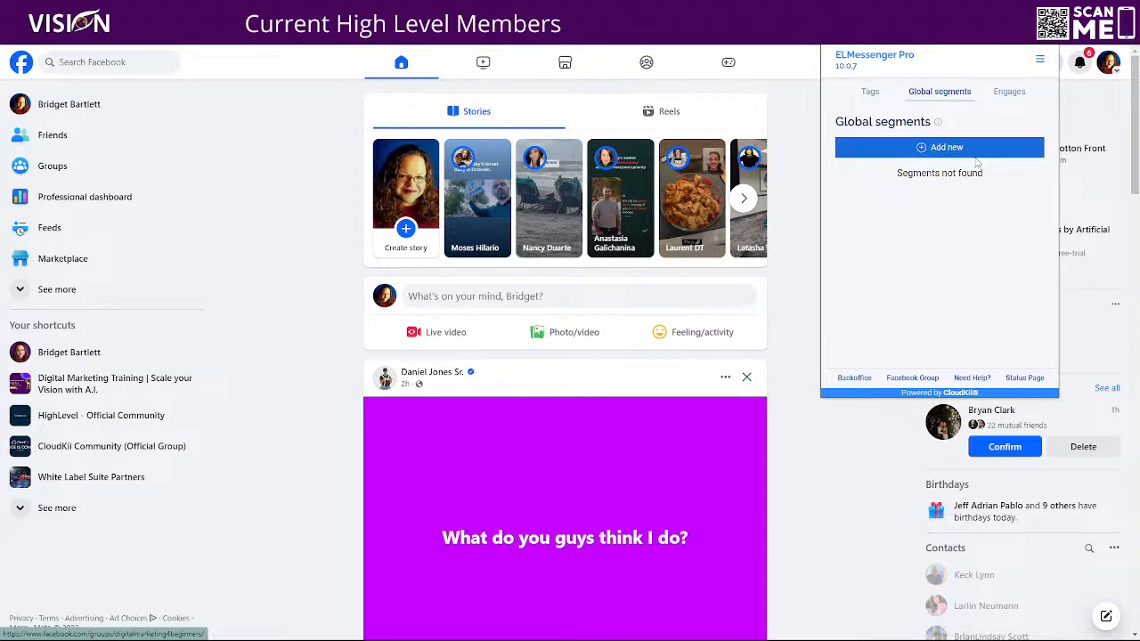
{"action": "left_click", "coordinate": [898, 153]}
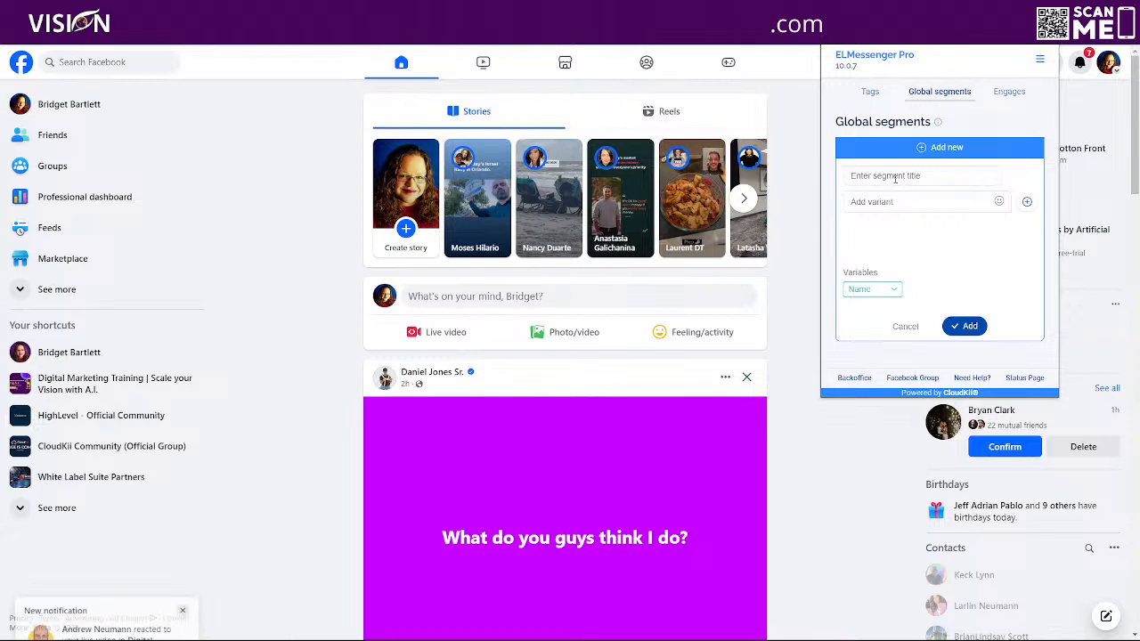
{"action": "left_click", "coordinate": [896, 177]}
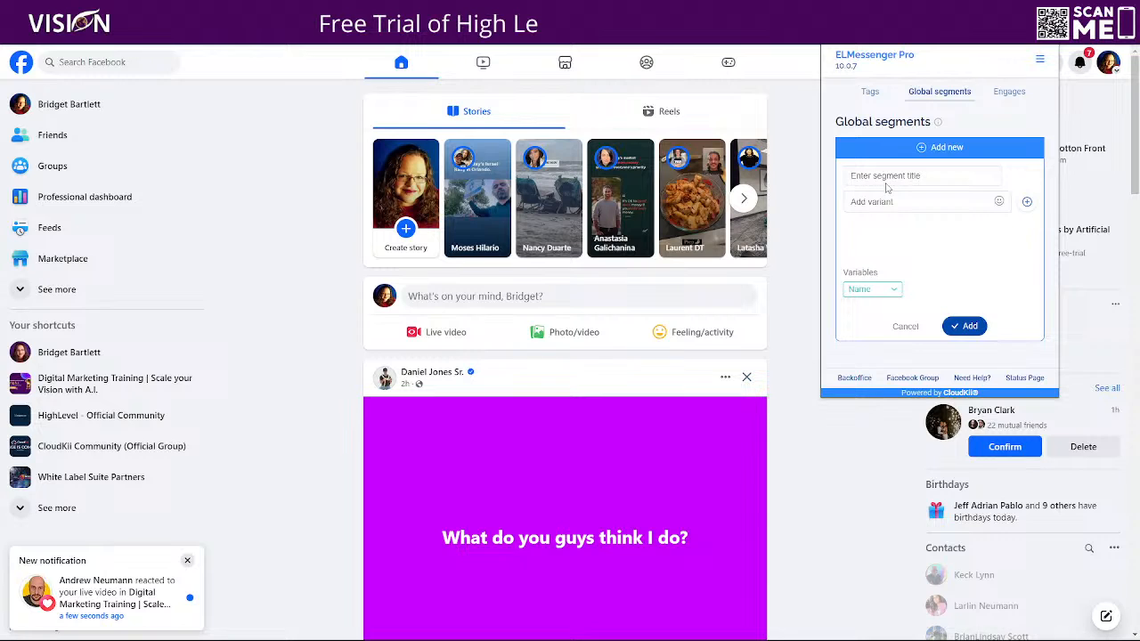
{"action": "type", "text": "Hello"}
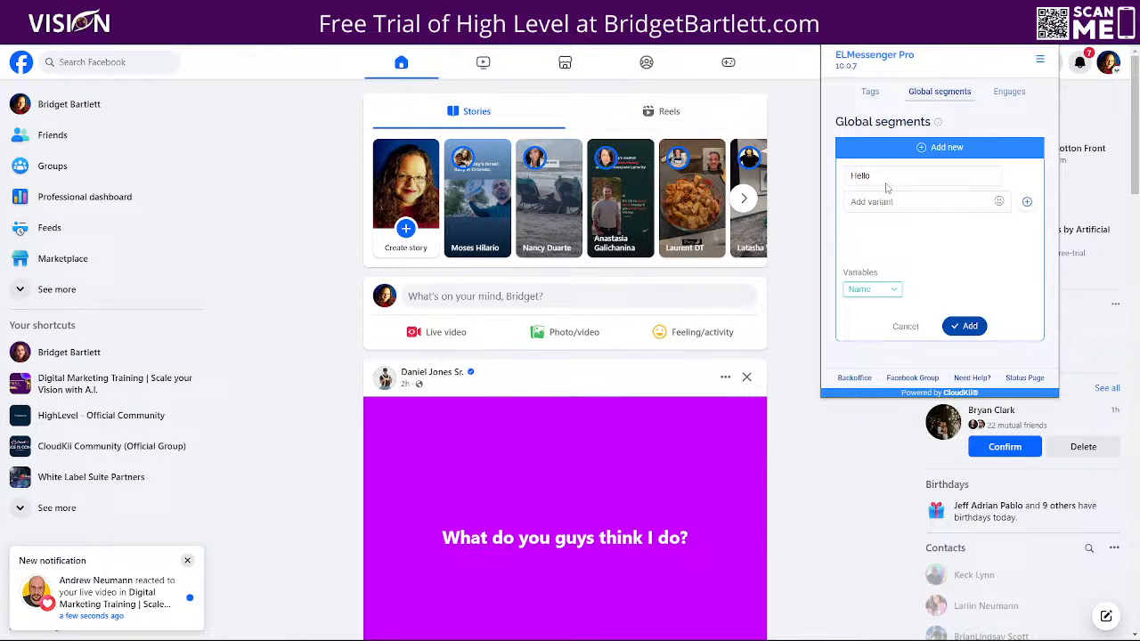
{"action": "left_click", "coordinate": [877, 204]}
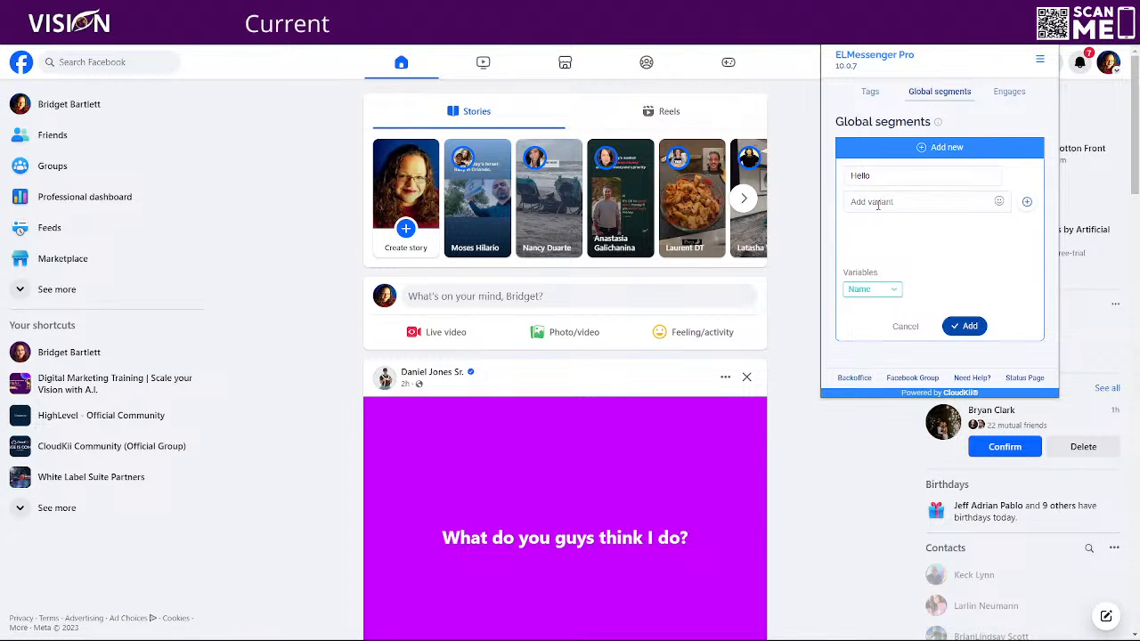
{"action": "type", "text": "Hello"}
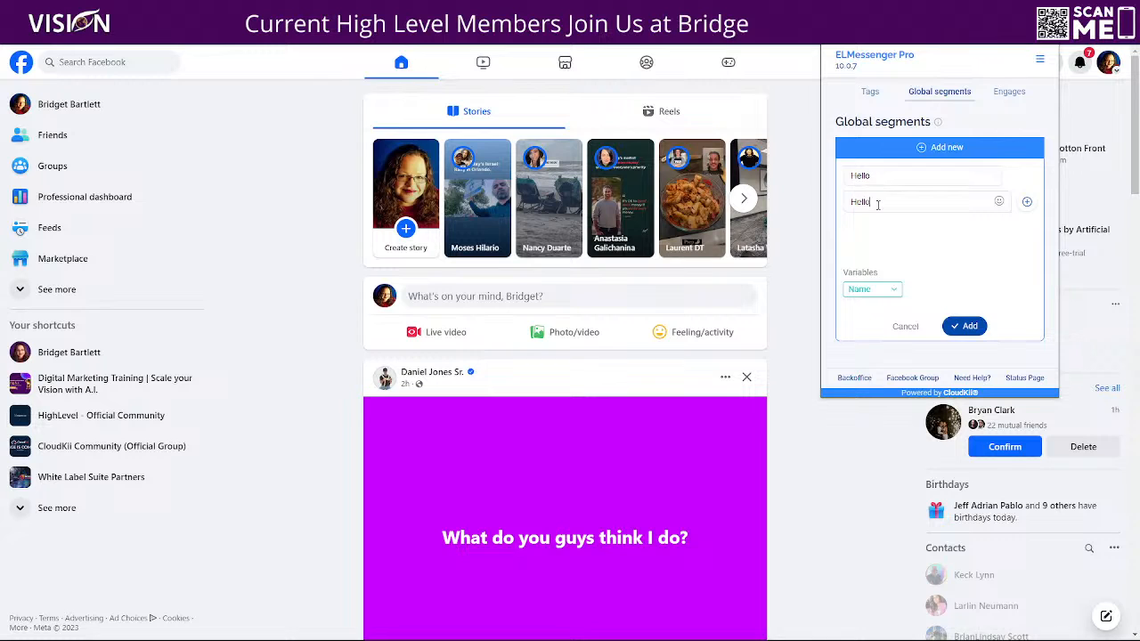
{"action": "left_click", "coordinate": [1026, 201]}
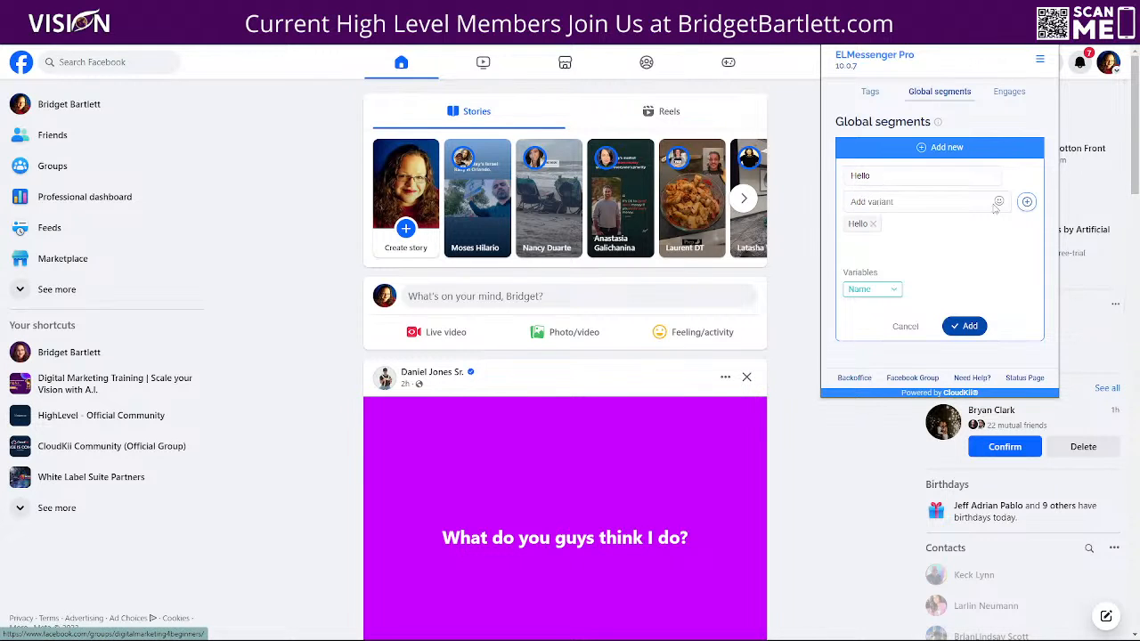
{"action": "left_click", "coordinate": [872, 223]}
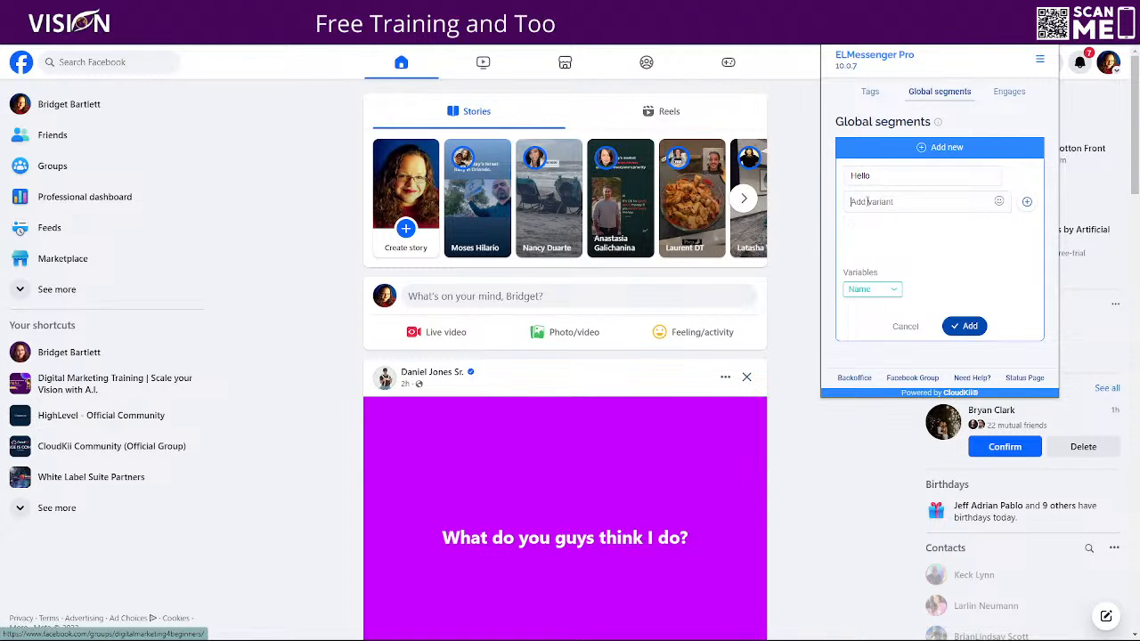
Add the variant "Hello {name}," to the Hello segment, using the Name variable for the placeholder.
{"action": "left_click", "coordinate": [859, 201]}
{"action": "type", "text": "He"}
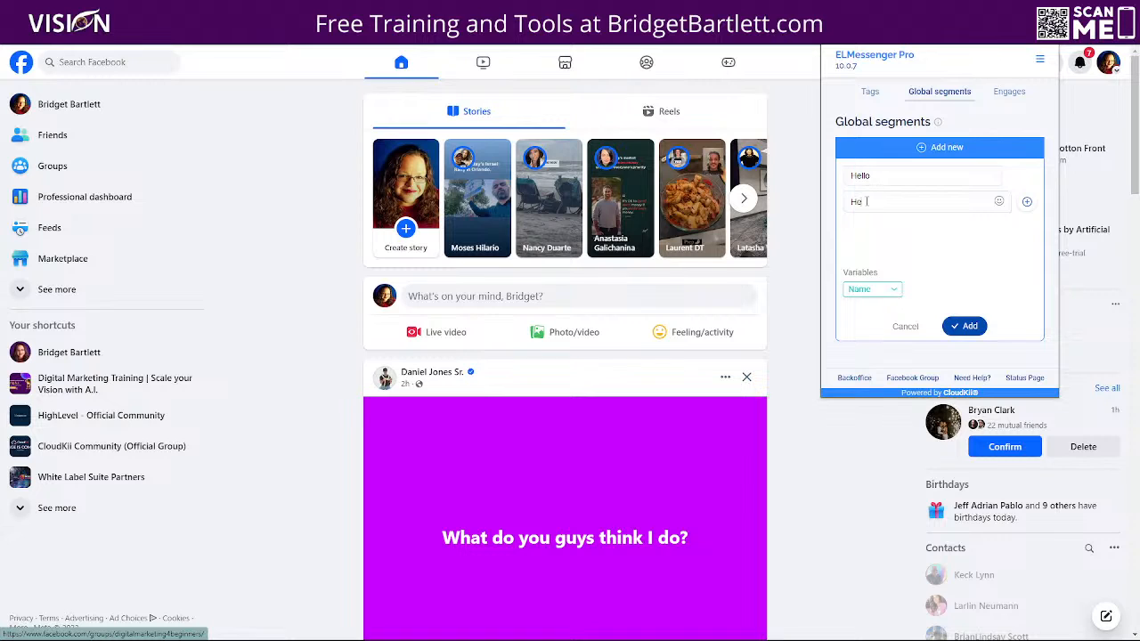
{"action": "type", "text": "llo"}
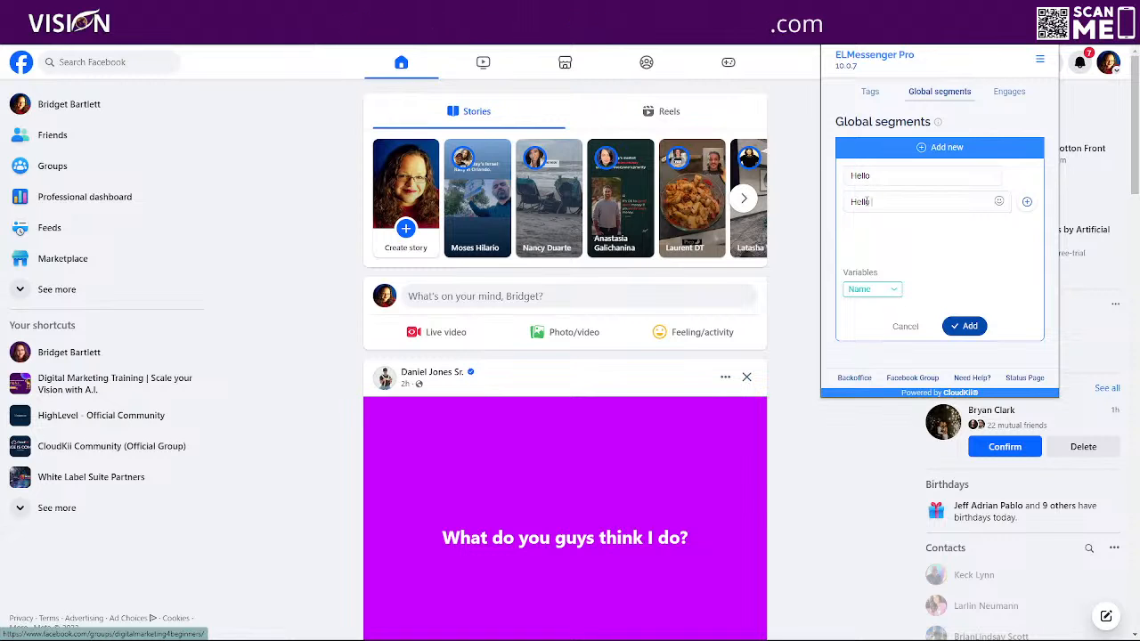
{"action": "left_click", "coordinate": [868, 289]}
{"action": "left_click", "coordinate": [862, 303]}
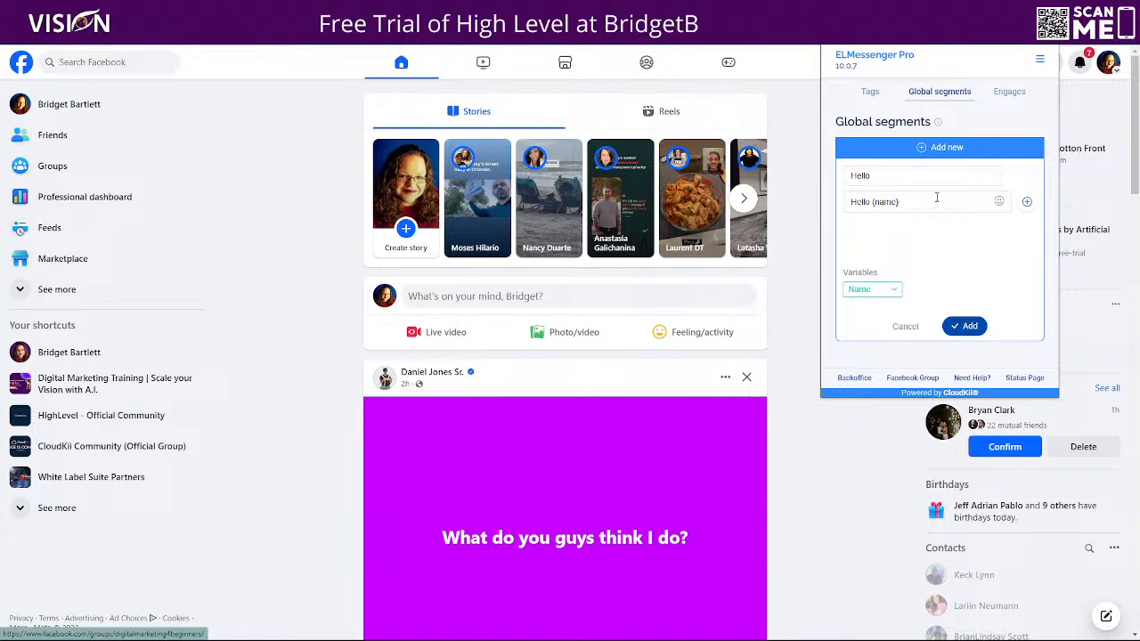
{"action": "type", "text": ","}
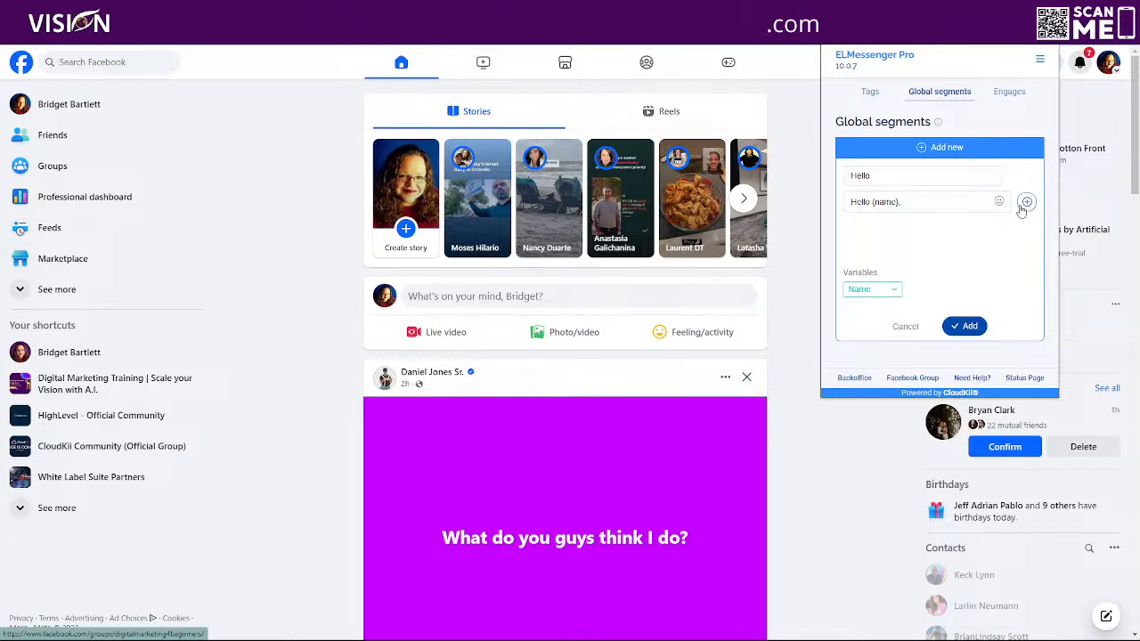
{"action": "left_click", "coordinate": [1027, 201]}
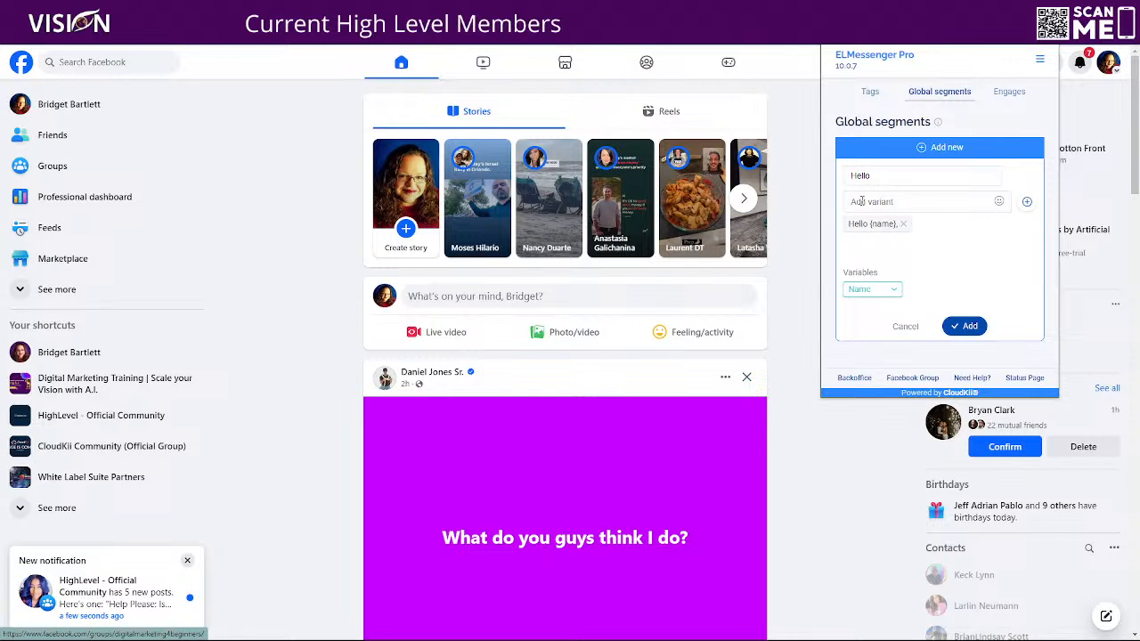
Add a second variant, "Hey {name},", to the Hello segment with the Name variable.
{"action": "type", "text": "Hey"}
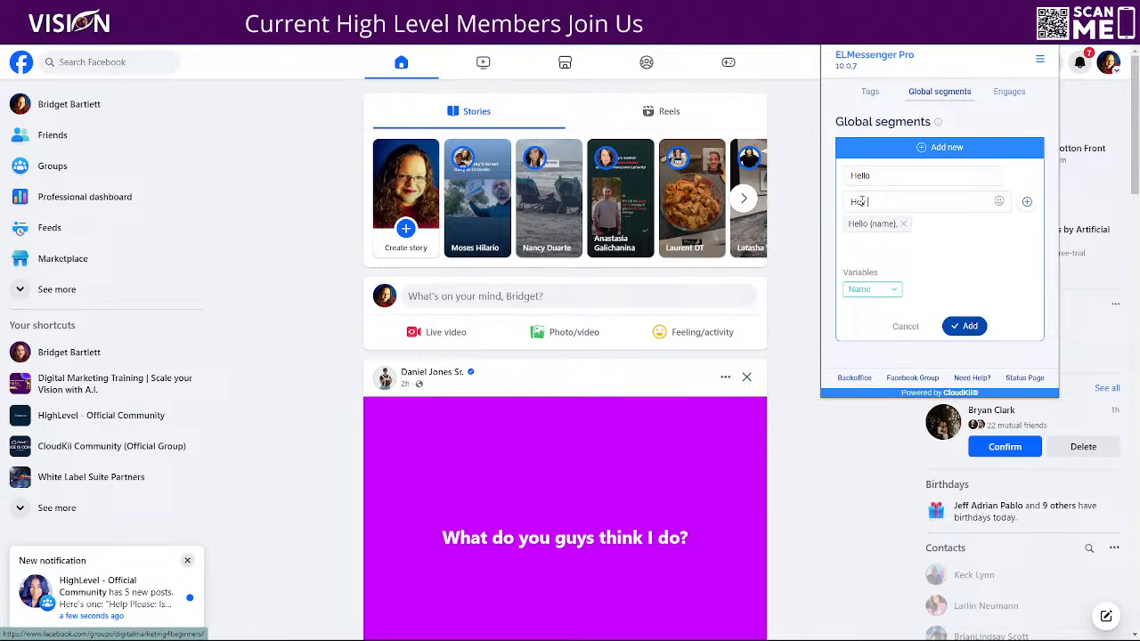
{"action": "left_click", "coordinate": [869, 288]}
{"action": "left_click", "coordinate": [863, 304]}
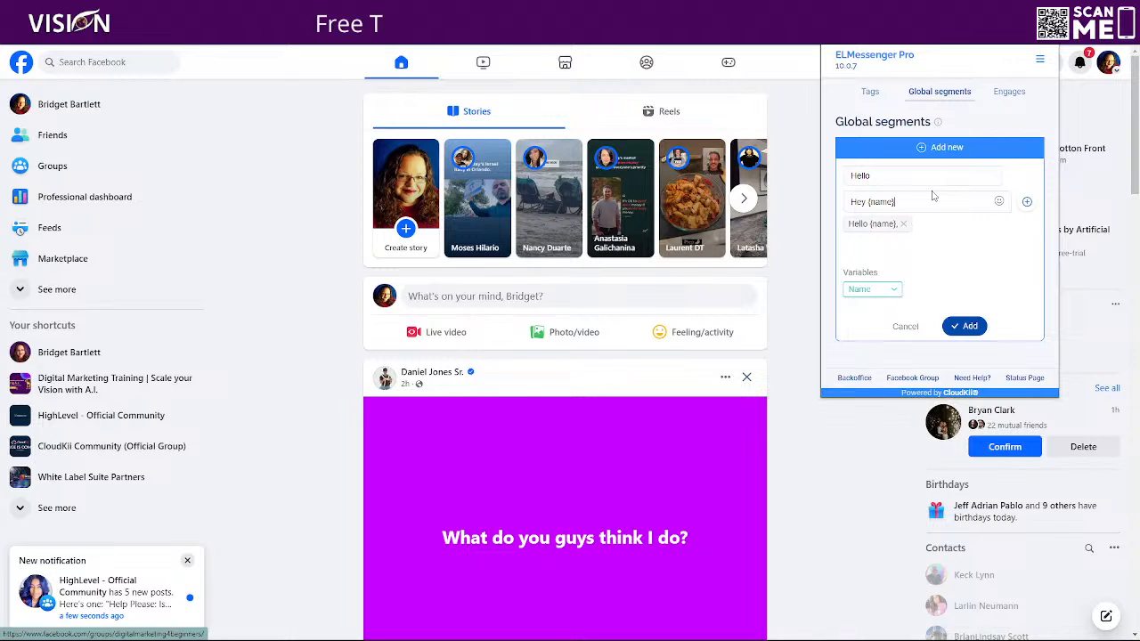
{"action": "type", "text": ","}
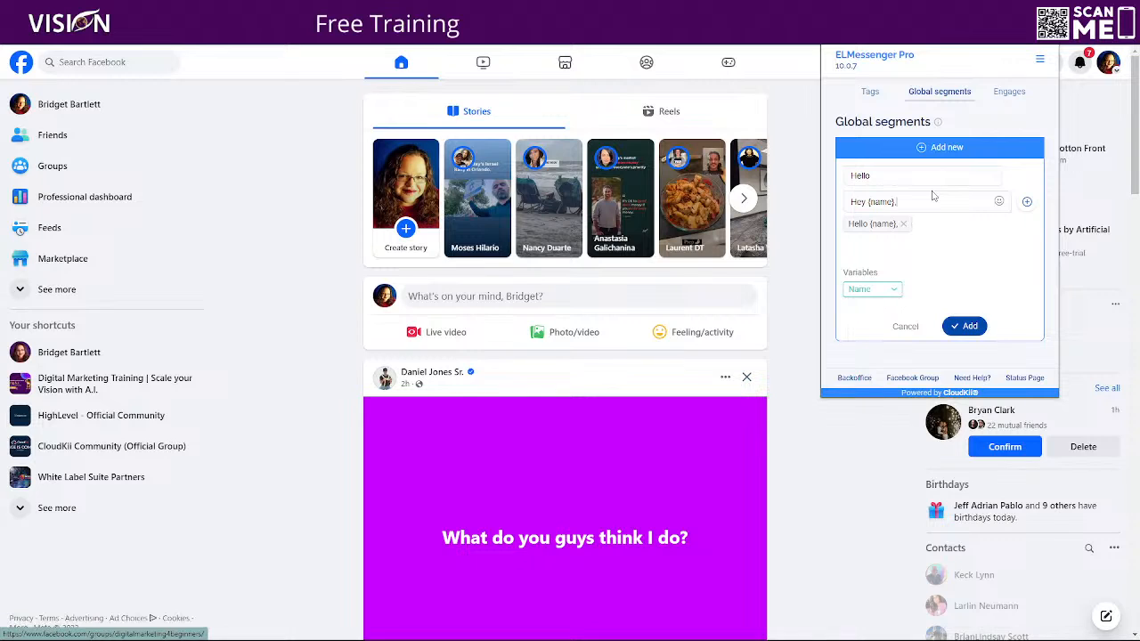
{"action": "left_click", "coordinate": [1027, 202]}
Add a third variant, "Hey there {name},", to the Hello segment with the Name variable.
{"action": "type", "text": "Hey there"}
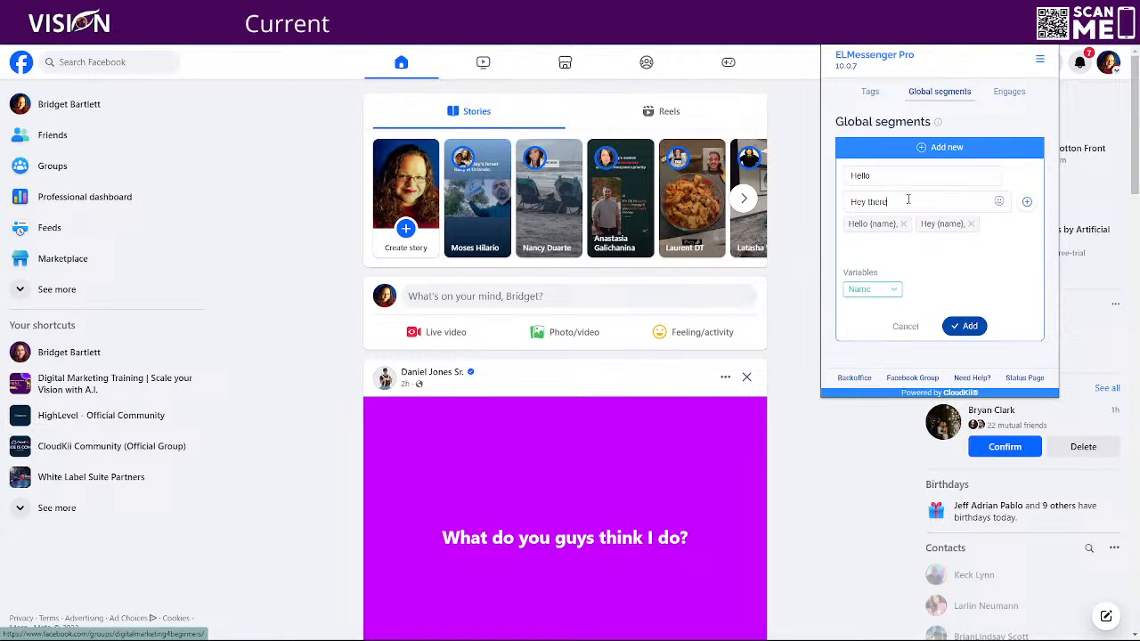
{"action": "left_click", "coordinate": [873, 289]}
{"action": "left_click", "coordinate": [868, 308]}
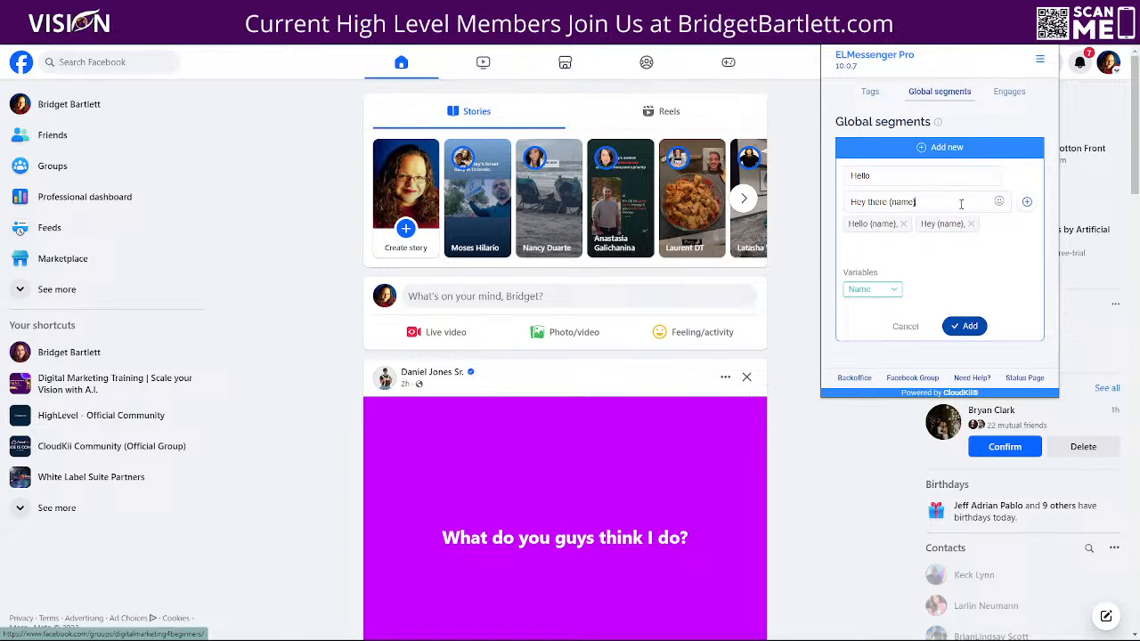
{"action": "type", "text": ","}
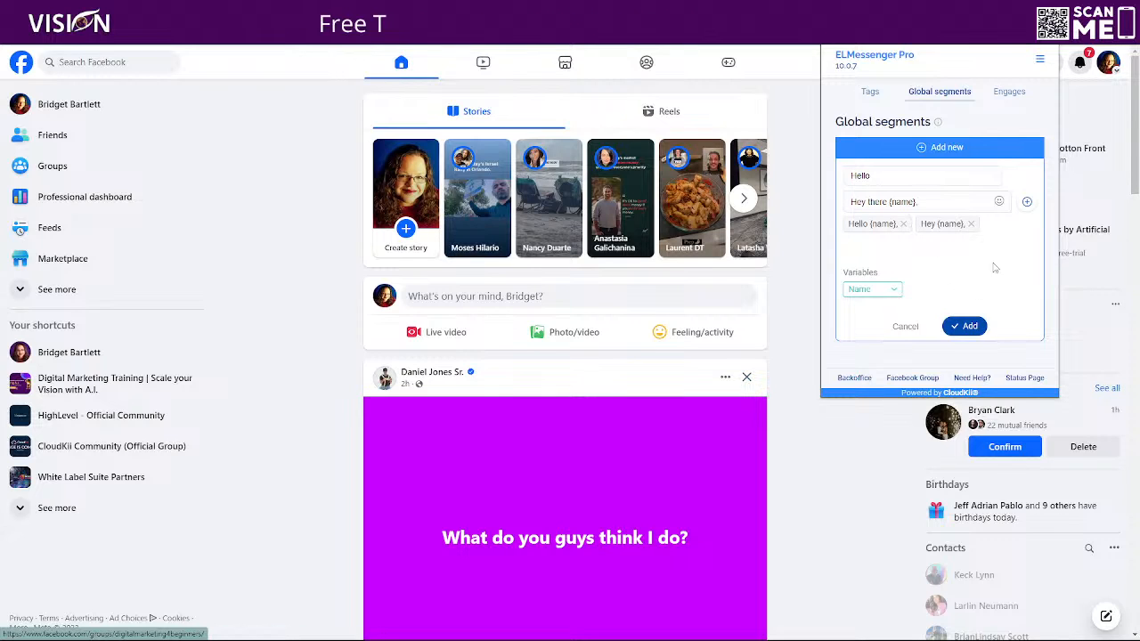
{"action": "left_click", "coordinate": [1028, 204]}
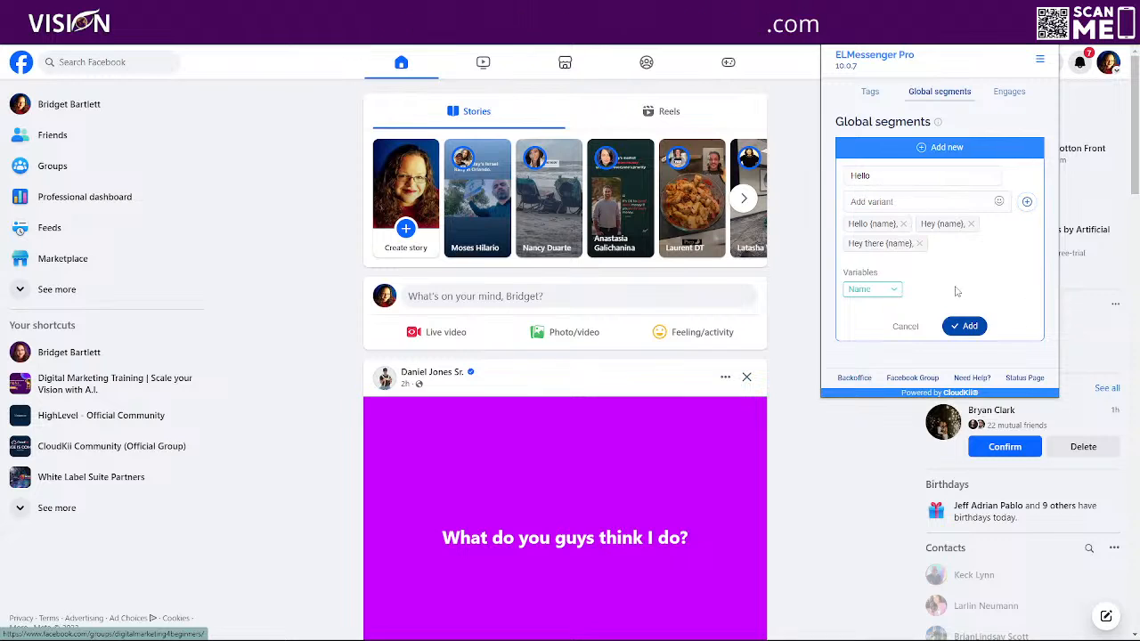
Save the Hello global segment with its three variants and check the extension's Engages section.
{"action": "left_click", "coordinate": [964, 326]}
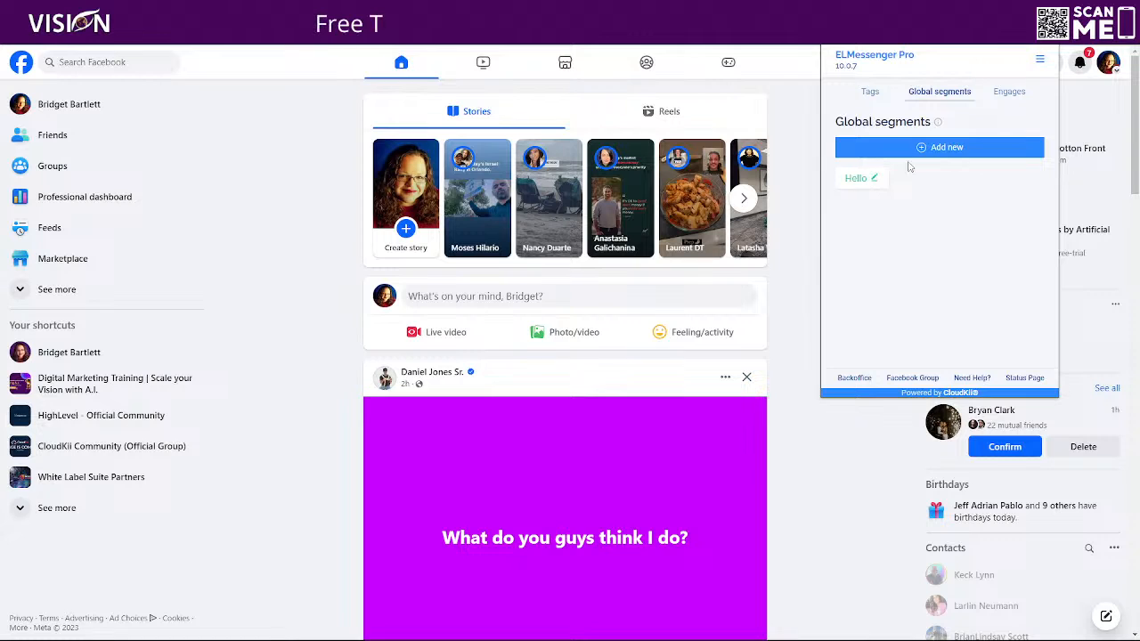
{"action": "left_click", "coordinate": [1010, 93]}
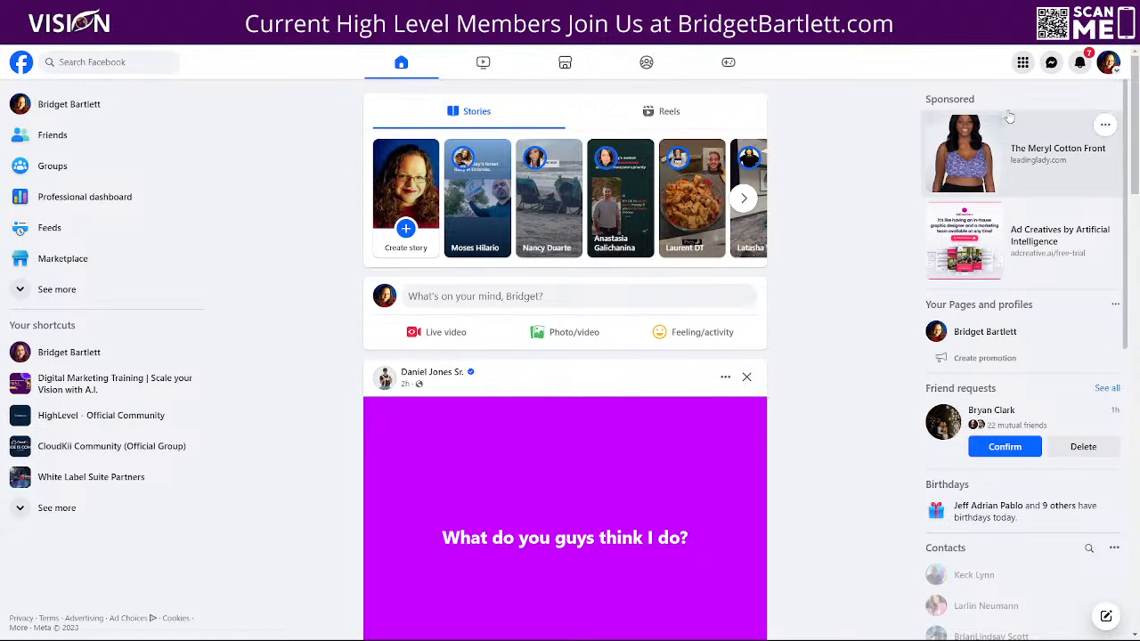
{"action": "left_click", "coordinate": [1049, 34]}
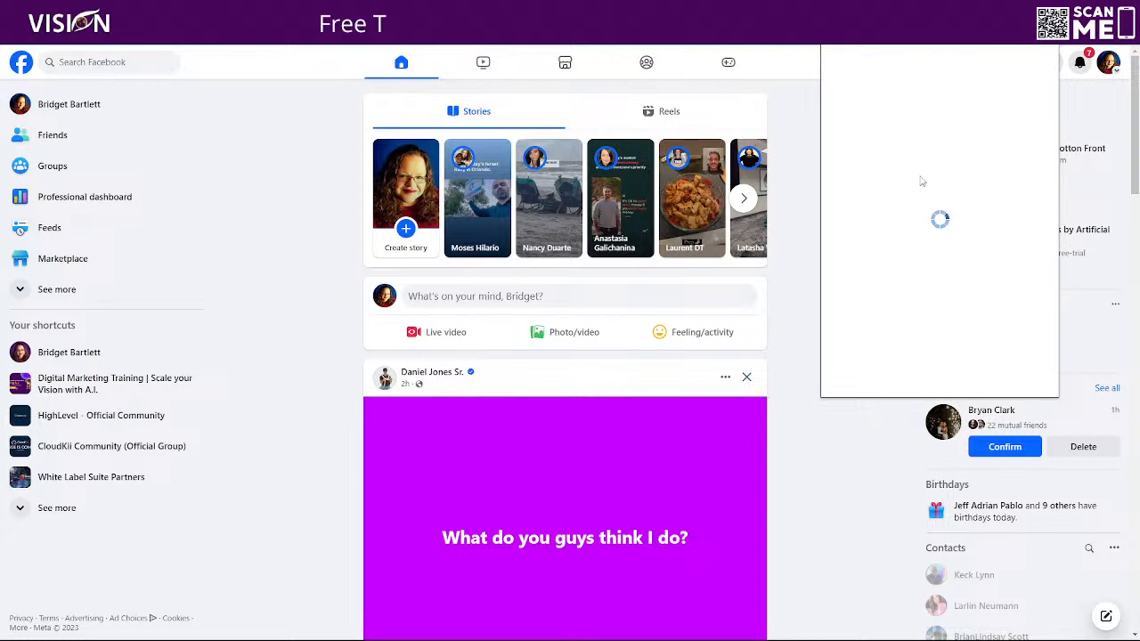
Open your own Facebook profile and examine the pinned ELMessenger Pro post with its reactions and comments.
{"action": "left_click", "coordinate": [1109, 63]}
{"action": "left_click", "coordinate": [1014, 106]}
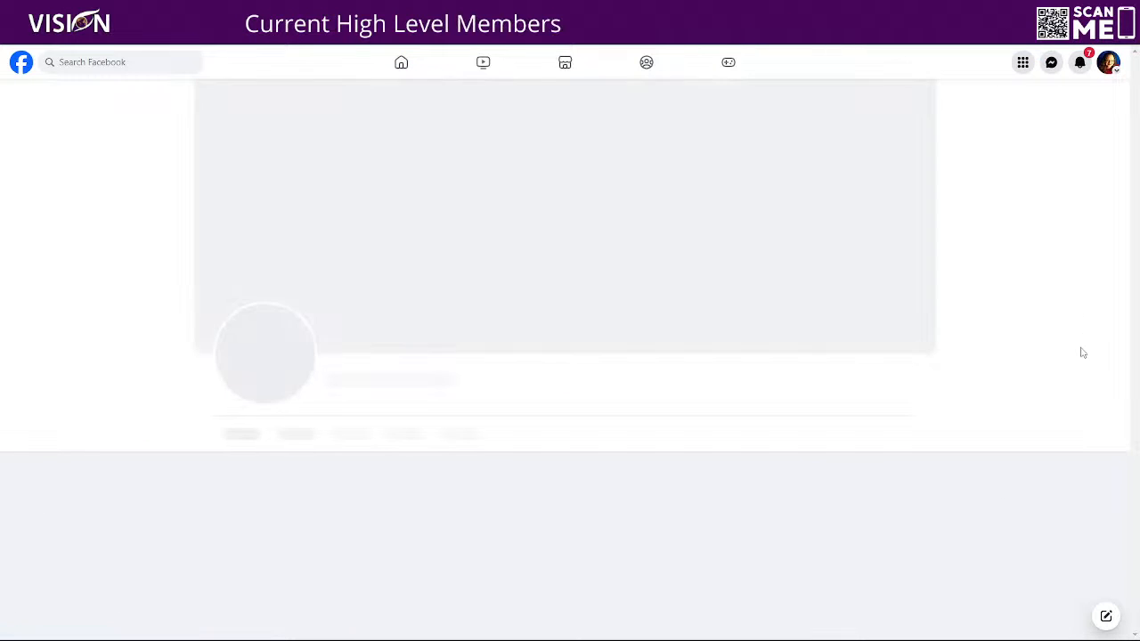
{"action": "scroll", "coordinate": [1024, 346], "scroll_direction": "down", "scroll_amount": 5}
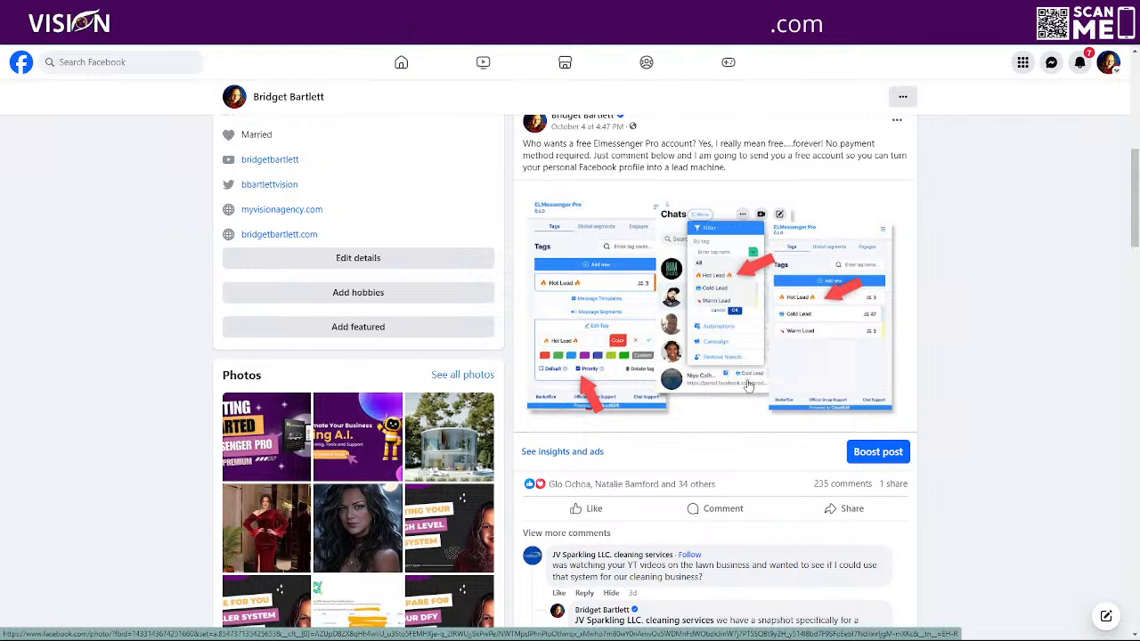
{"action": "scroll", "coordinate": [729, 387], "scroll_direction": "down", "scroll_amount": 2}
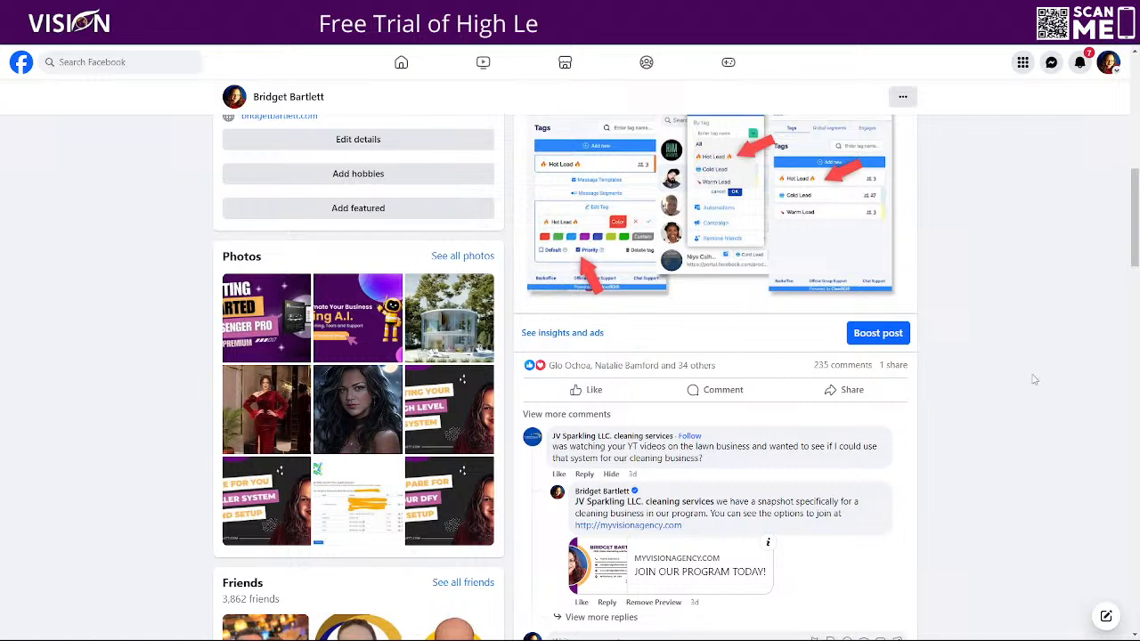
{"action": "scroll", "coordinate": [964, 329], "scroll_direction": "up", "scroll_amount": 5}
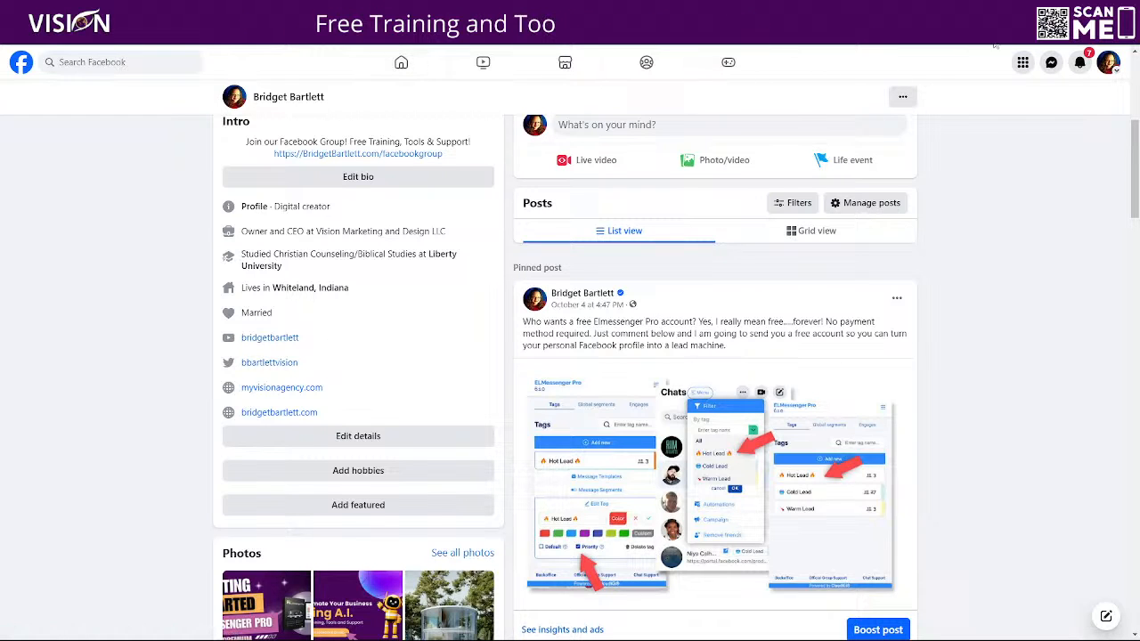
Reopen the ELMessenger Pro extension over the profile page and try to open its Engages section.
{"action": "left_click", "coordinate": [1052, 60]}
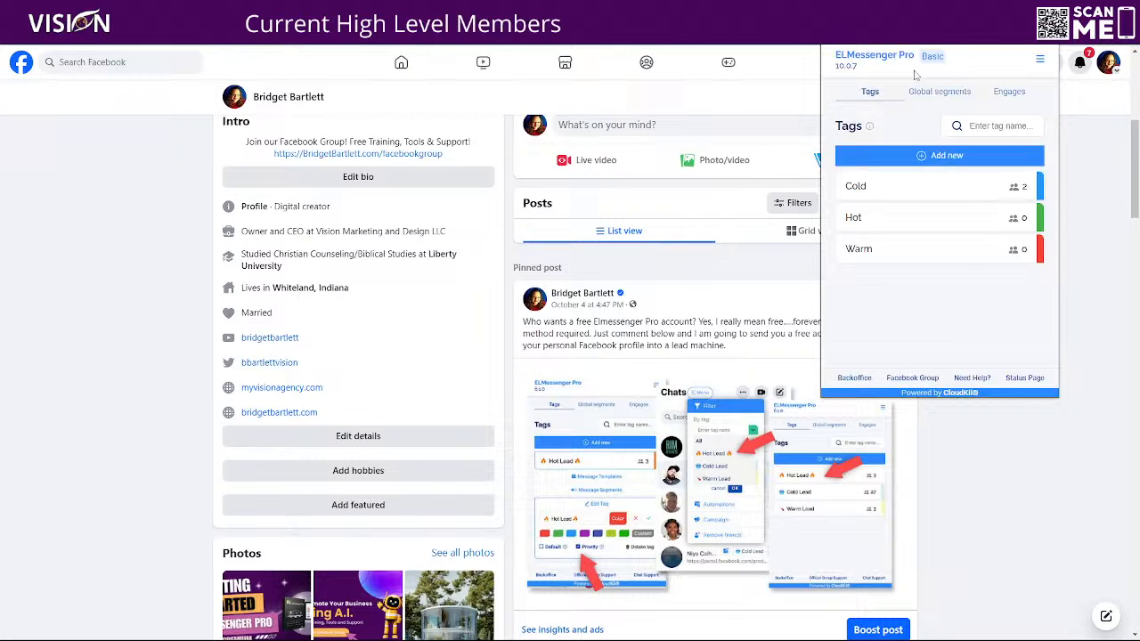
{"action": "left_click", "coordinate": [1010, 96]}
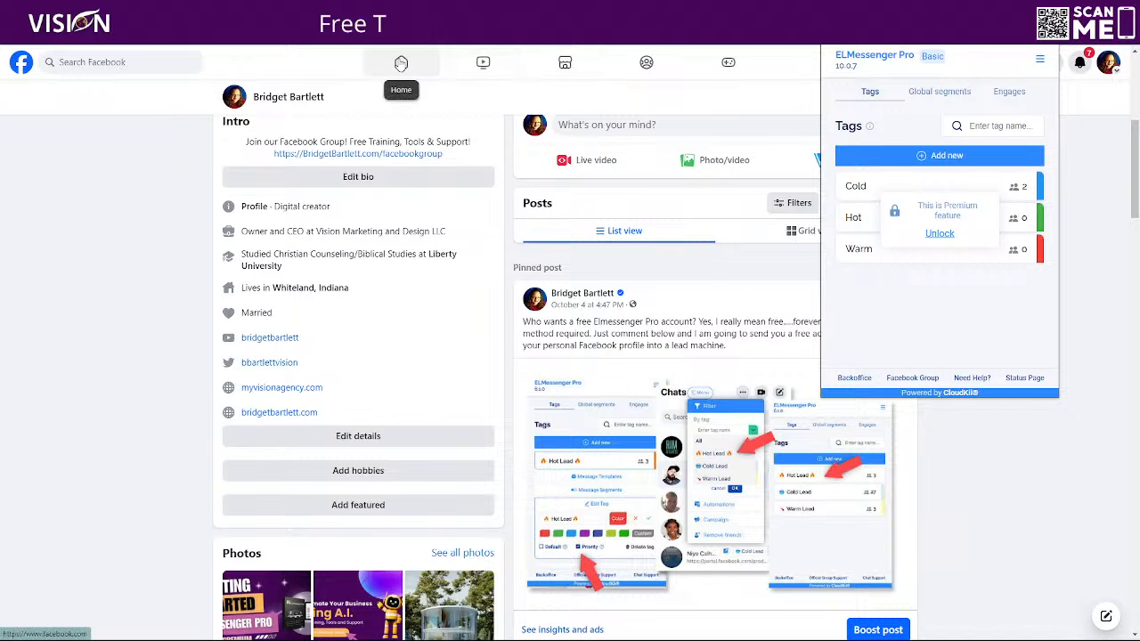
Return to the Facebook home feed, search for "pictory" and open the Pictory.ai Creators' Group.
{"action": "left_click", "coordinate": [401, 62]}
{"action": "left_click", "coordinate": [401, 62]}
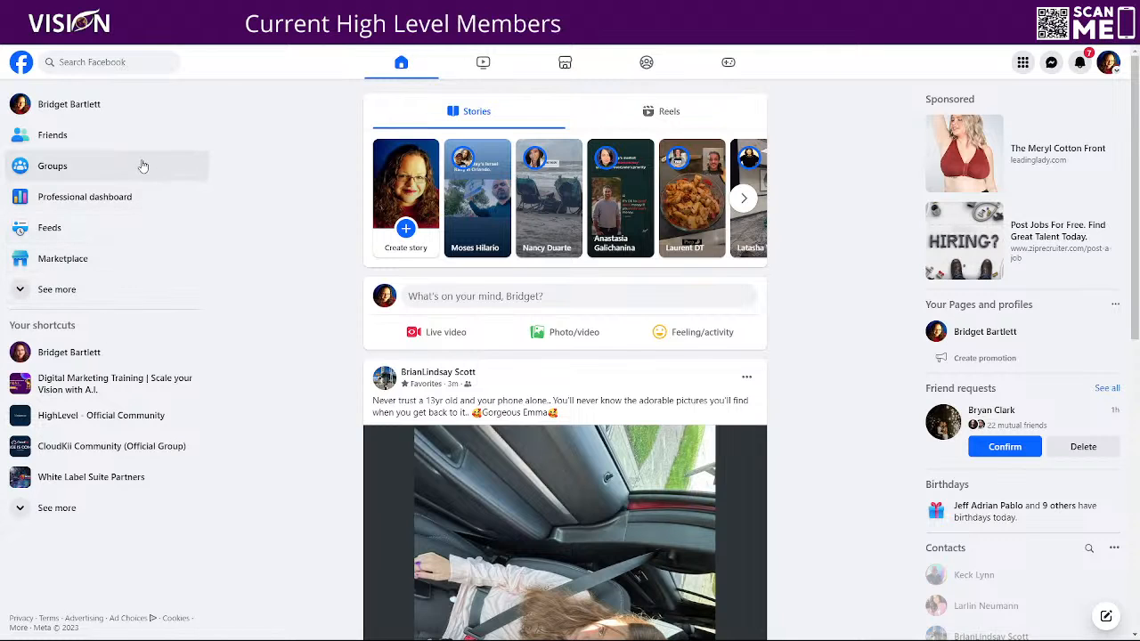
{"action": "left_click", "coordinate": [106, 59]}
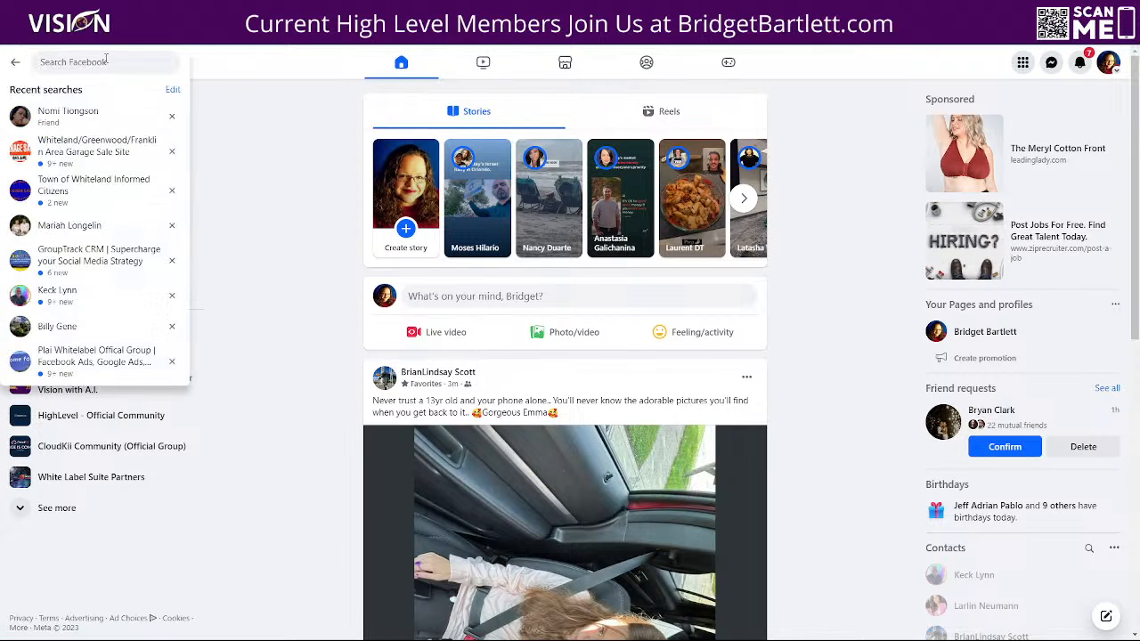
{"action": "type", "text": "pictor"}
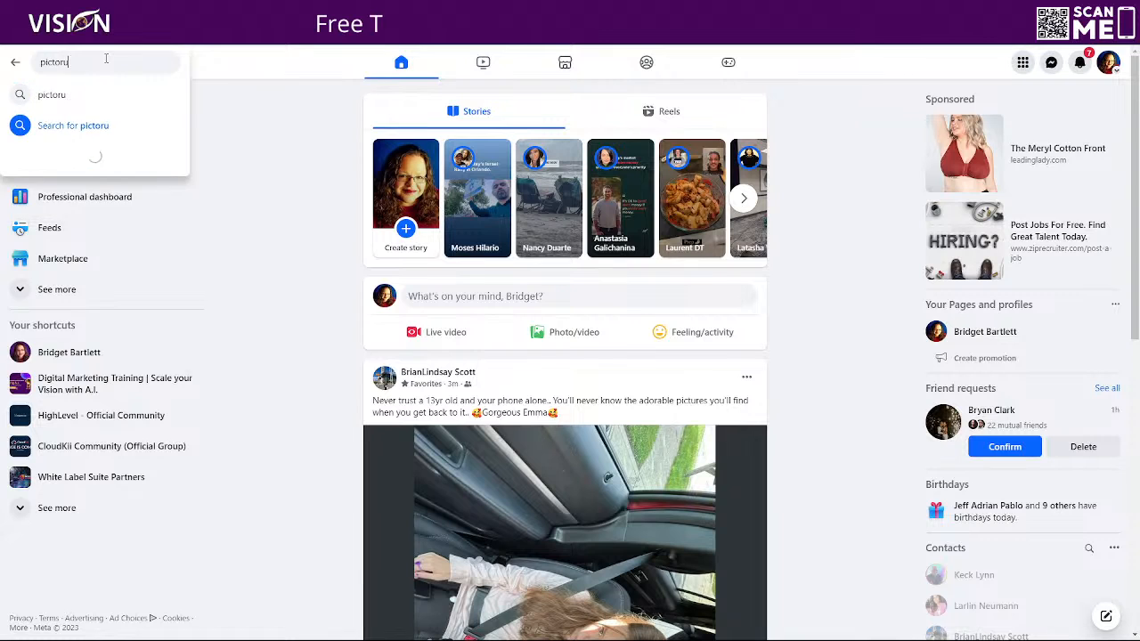
{"action": "type", "text": "y"}
{"action": "key", "text": "Return"}
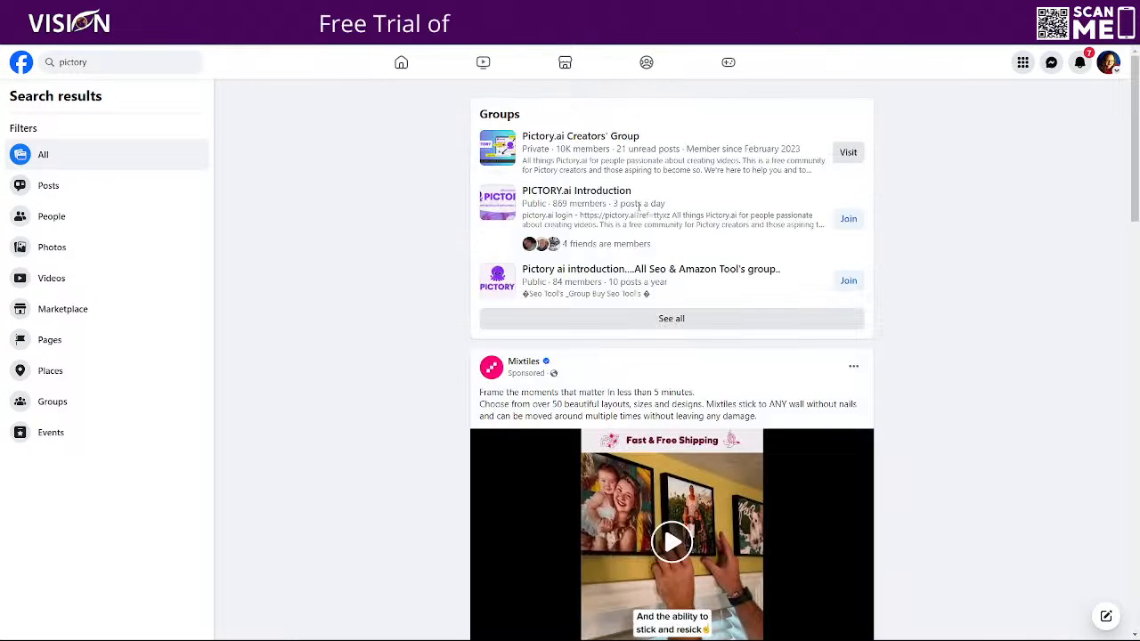
{"action": "left_click", "coordinate": [549, 137]}
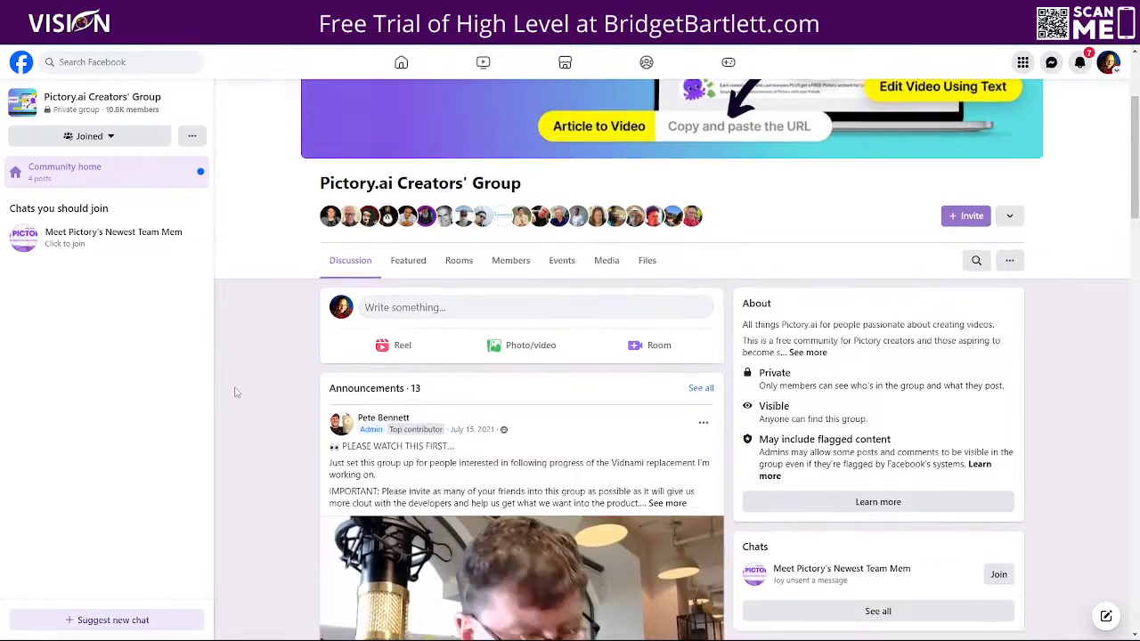
View the list of people who reacted to the group's Pictory and ElevenLabs product update post, and close it.
{"action": "scroll", "coordinate": [255, 382], "scroll_direction": "down", "scroll_amount": 10}
{"action": "scroll", "coordinate": [313, 377], "scroll_direction": "down", "scroll_amount": 1}
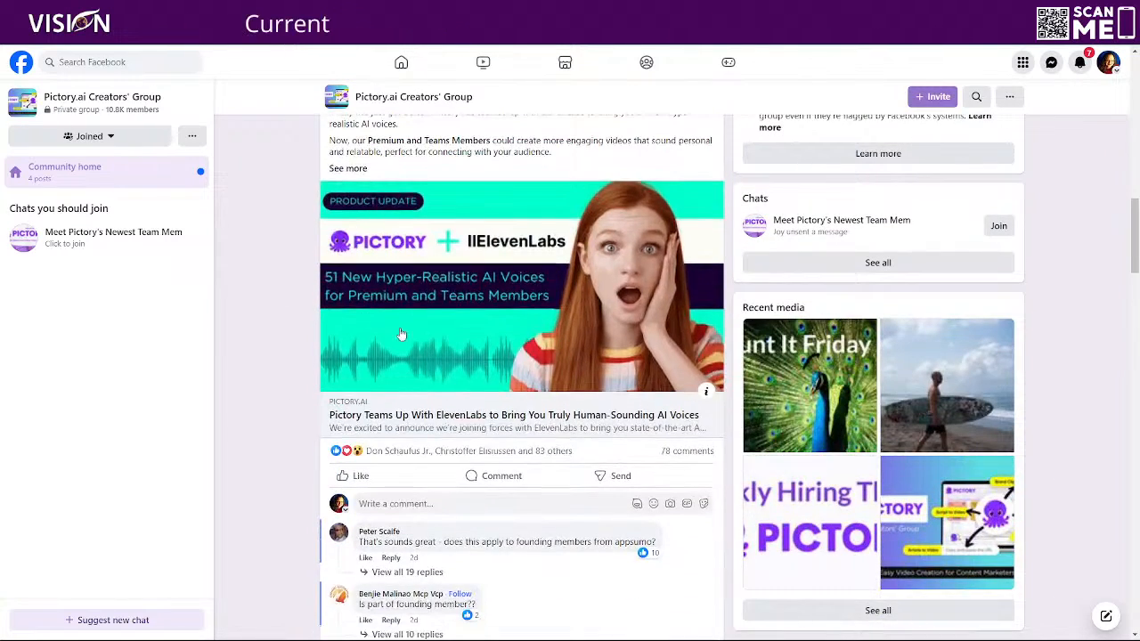
{"action": "left_click", "coordinate": [407, 450]}
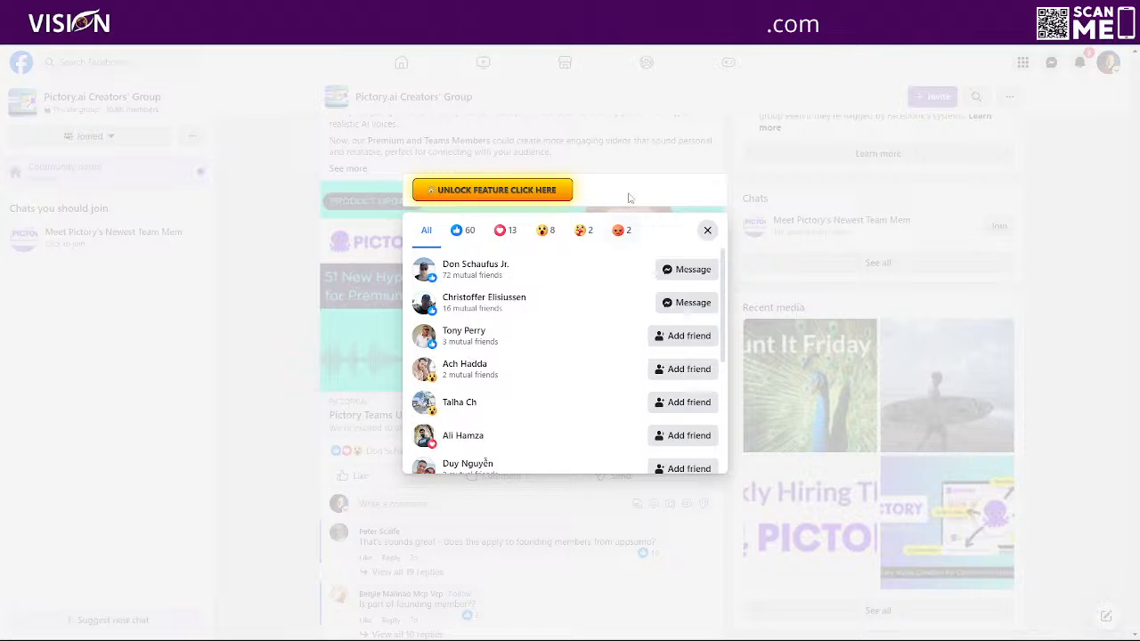
{"action": "left_click", "coordinate": [707, 231]}
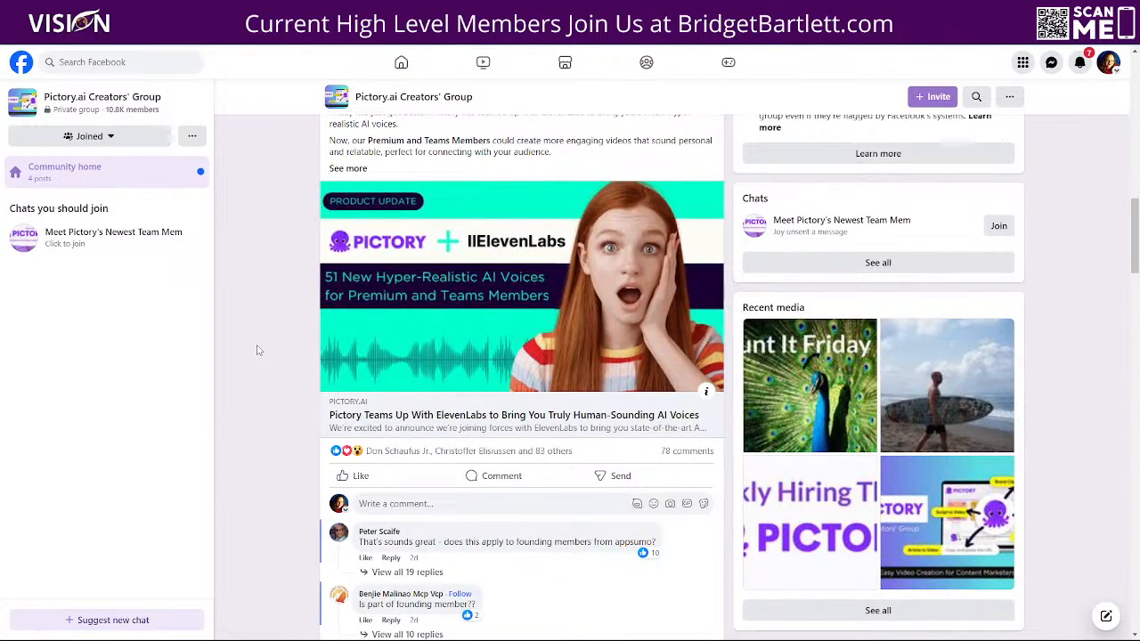
{"action": "scroll", "coordinate": [257, 350], "scroll_direction": "up", "scroll_amount": 1}
{"action": "scroll", "coordinate": [257, 350], "scroll_direction": "up", "scroll_amount": 2}
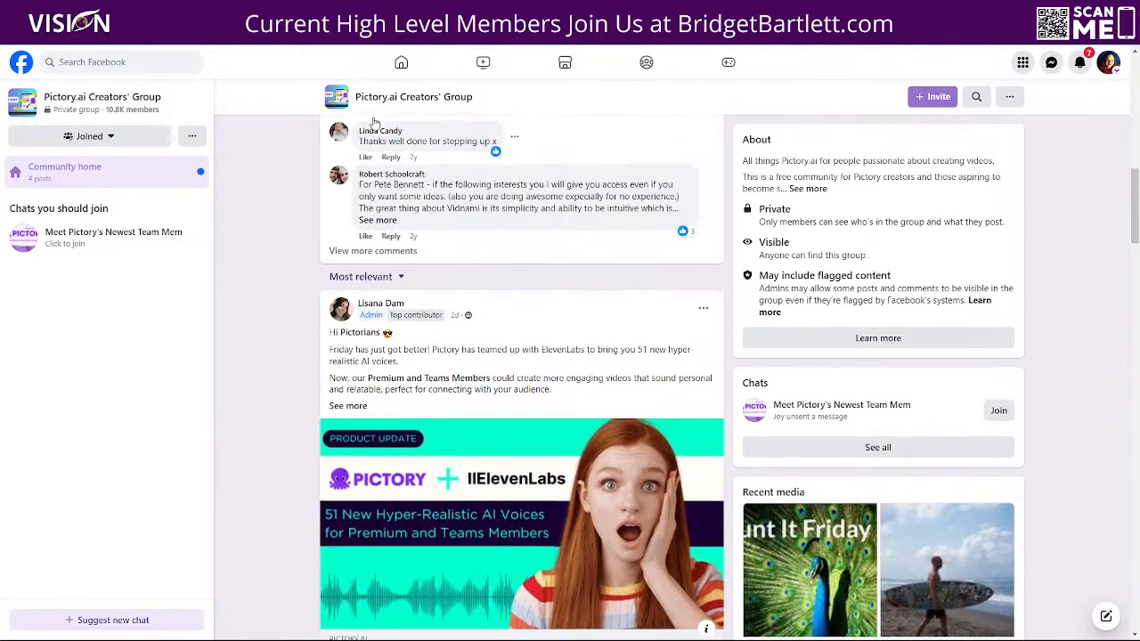
Go back to your own Facebook profile and look over its cover banner, intro and pinned post.
{"action": "left_click", "coordinate": [400, 62]}
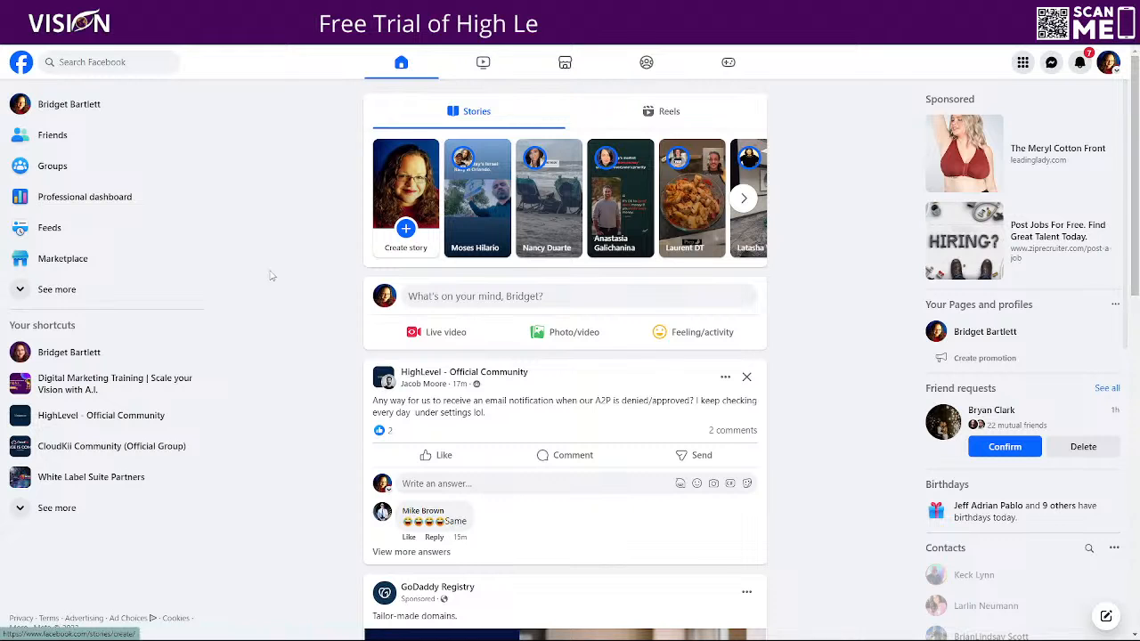
{"action": "left_click", "coordinate": [1108, 62]}
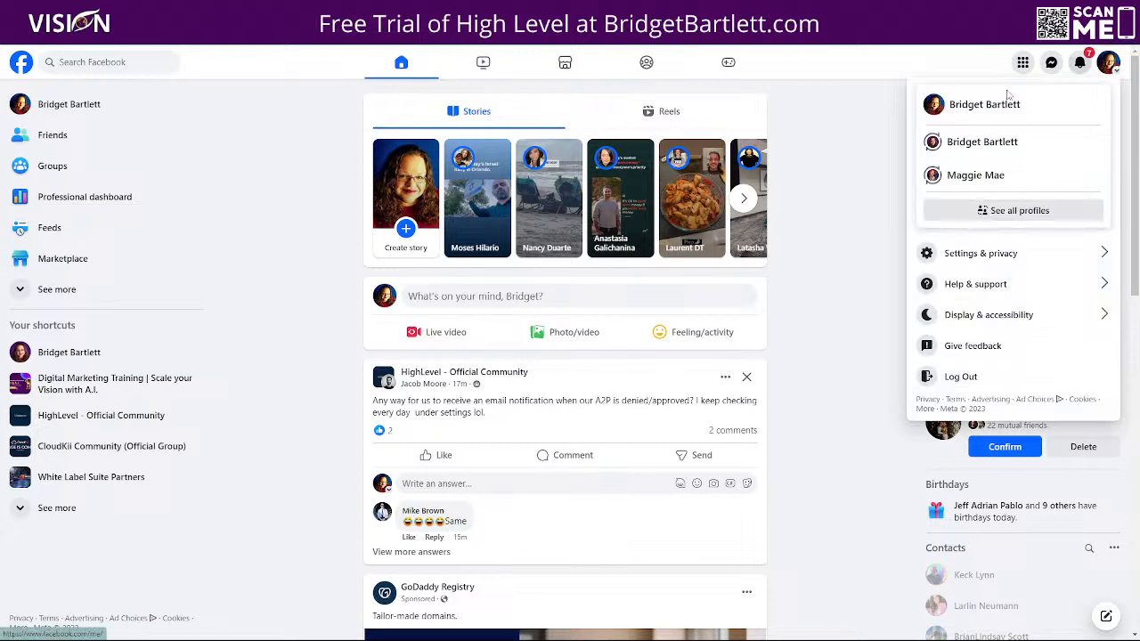
{"action": "left_click", "coordinate": [964, 114]}
{"action": "scroll", "coordinate": [992, 311], "scroll_direction": "down", "scroll_amount": 3}
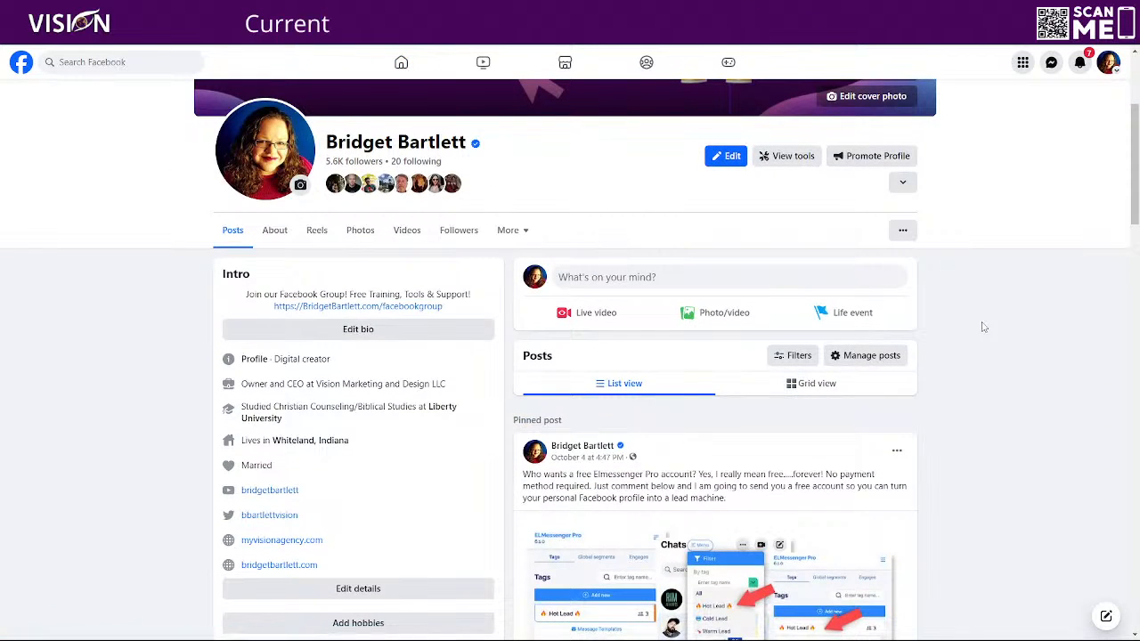
{"action": "scroll", "coordinate": [979, 326], "scroll_direction": "up", "scroll_amount": 3}
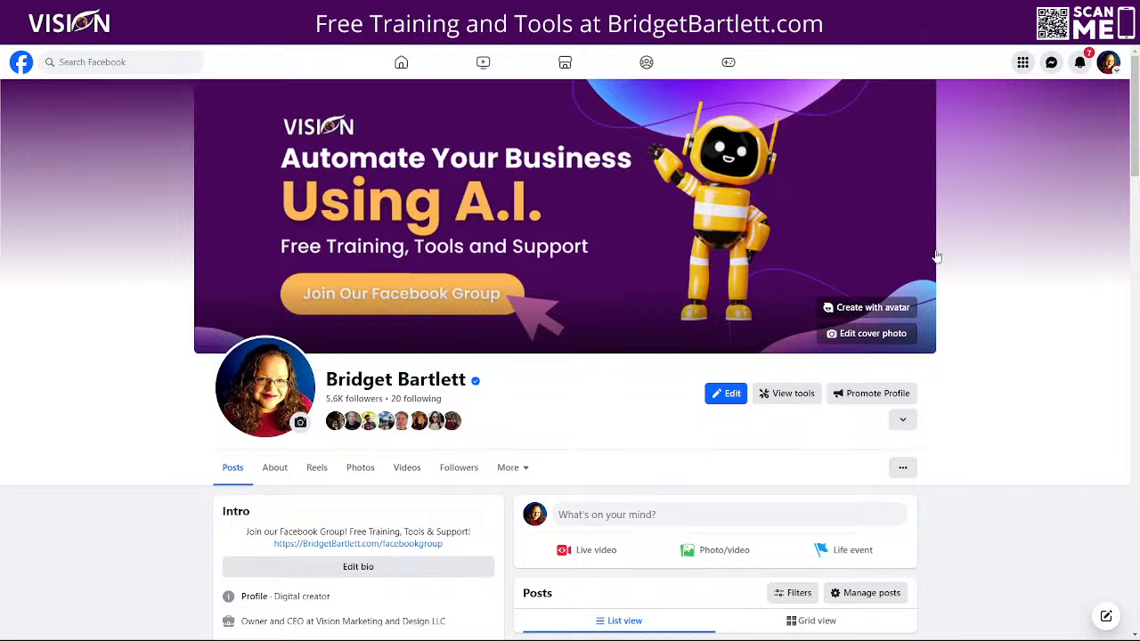
{"action": "scroll", "coordinate": [1098, 391], "scroll_direction": "down", "scroll_amount": 3}
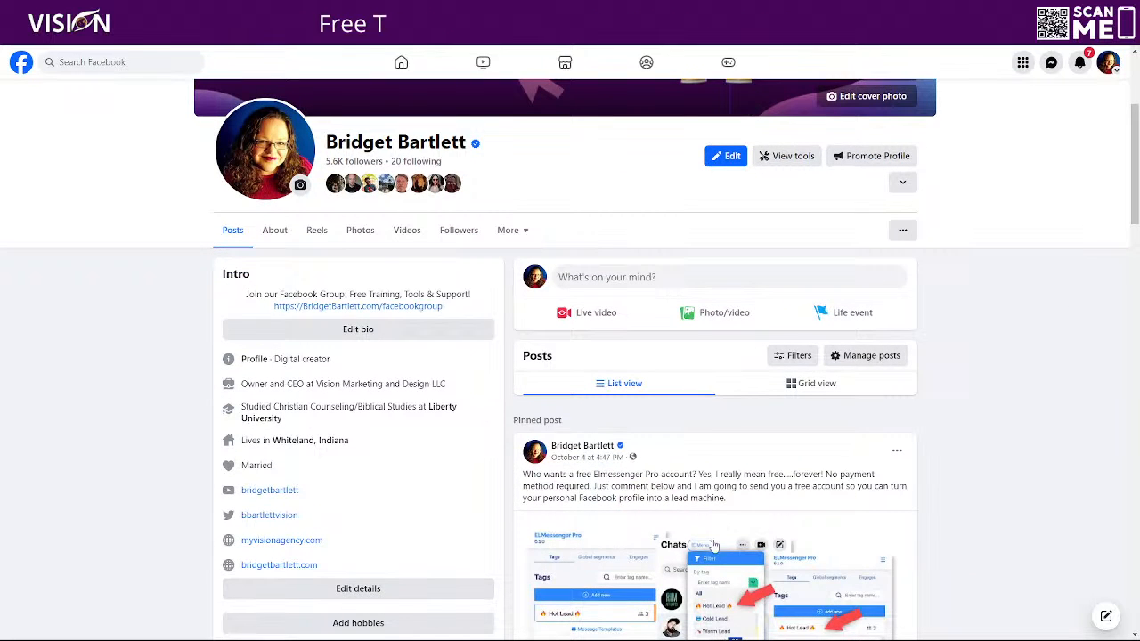
{"action": "scroll", "coordinate": [1043, 445], "scroll_direction": "up", "scroll_amount": 2}
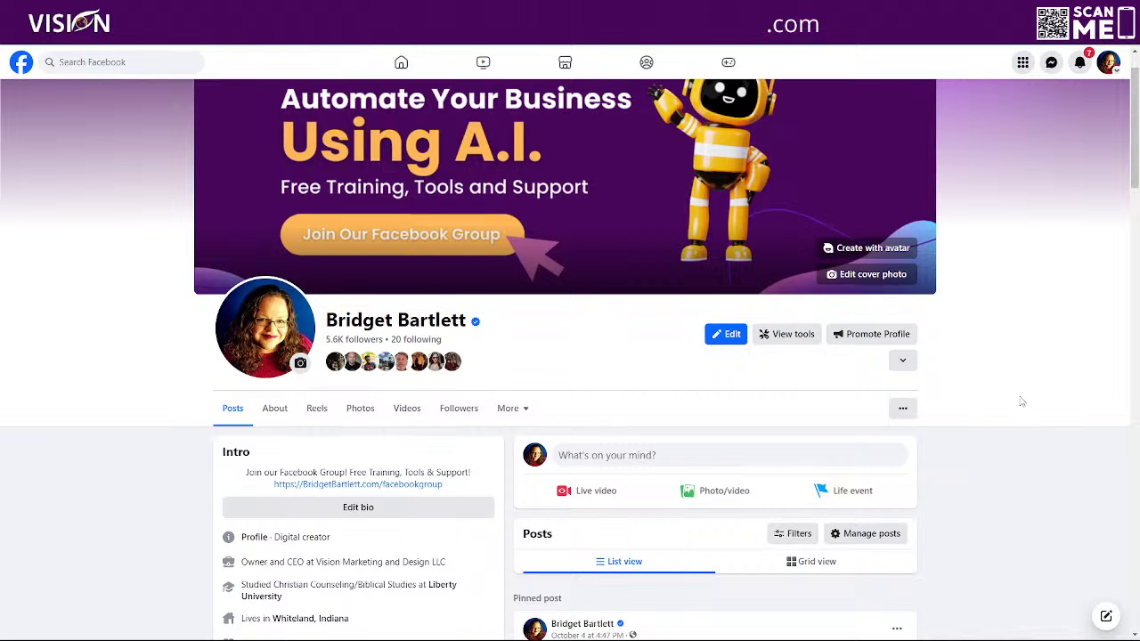
{"action": "scroll", "coordinate": [1019, 417], "scroll_direction": "up", "scroll_amount": 1}
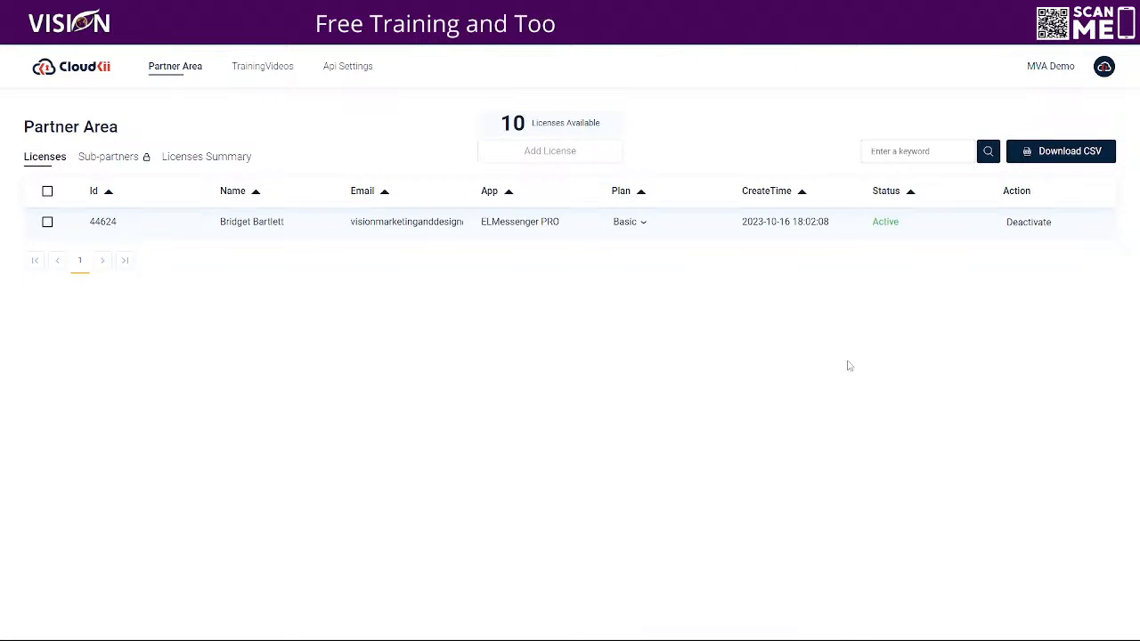
In the CloudKii Partner Area, change the plan of the ELMessenger PRO license to Premium.
{"action": "left_click", "coordinate": [630, 221]}
{"action": "left_click", "coordinate": [634, 245]}
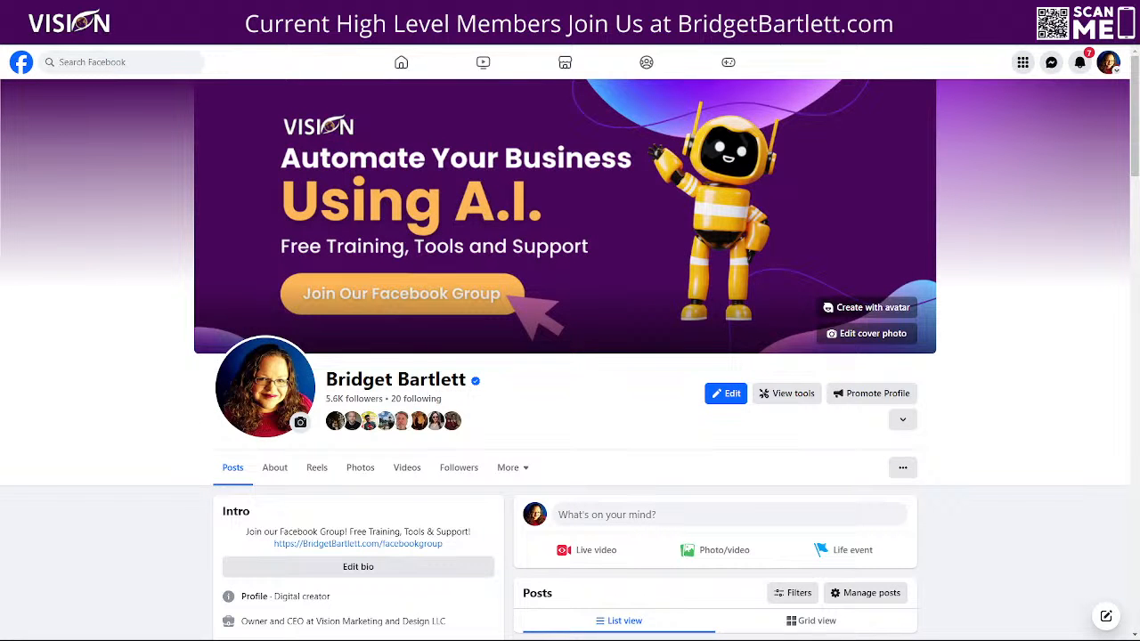
Reopen the ELMessenger Pro extension on Facebook and go to its BackOffice.
{"action": "left_click", "coordinate": [1047, 34]}
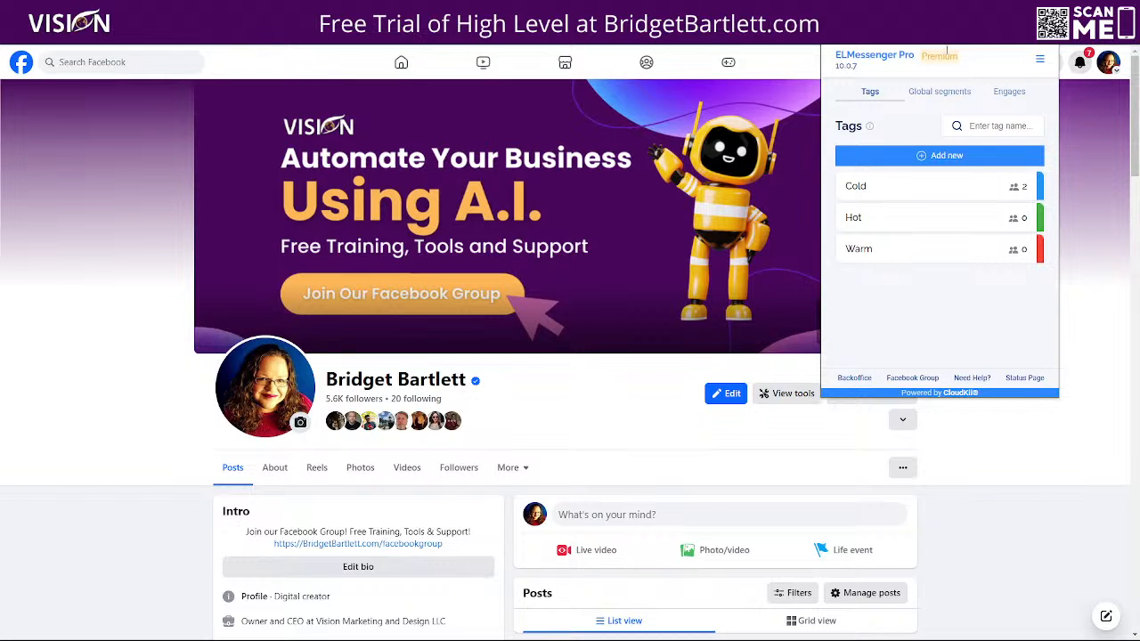
{"action": "left_click", "coordinate": [855, 378]}
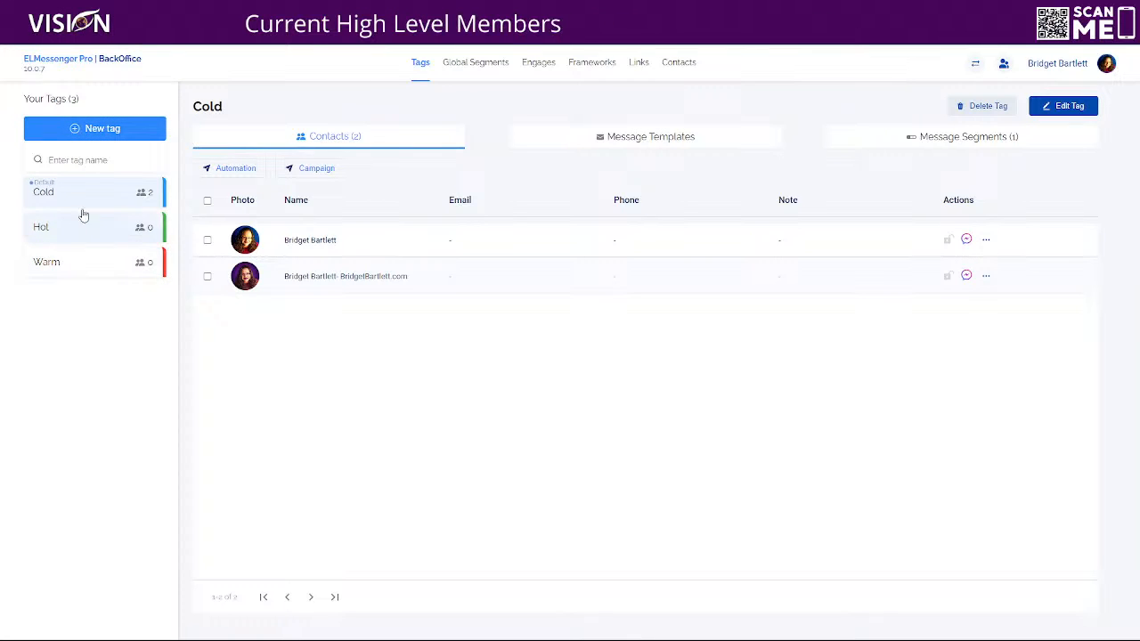
Create a new tag named Pictory with the purple color.
{"action": "left_click", "coordinate": [92, 130]}
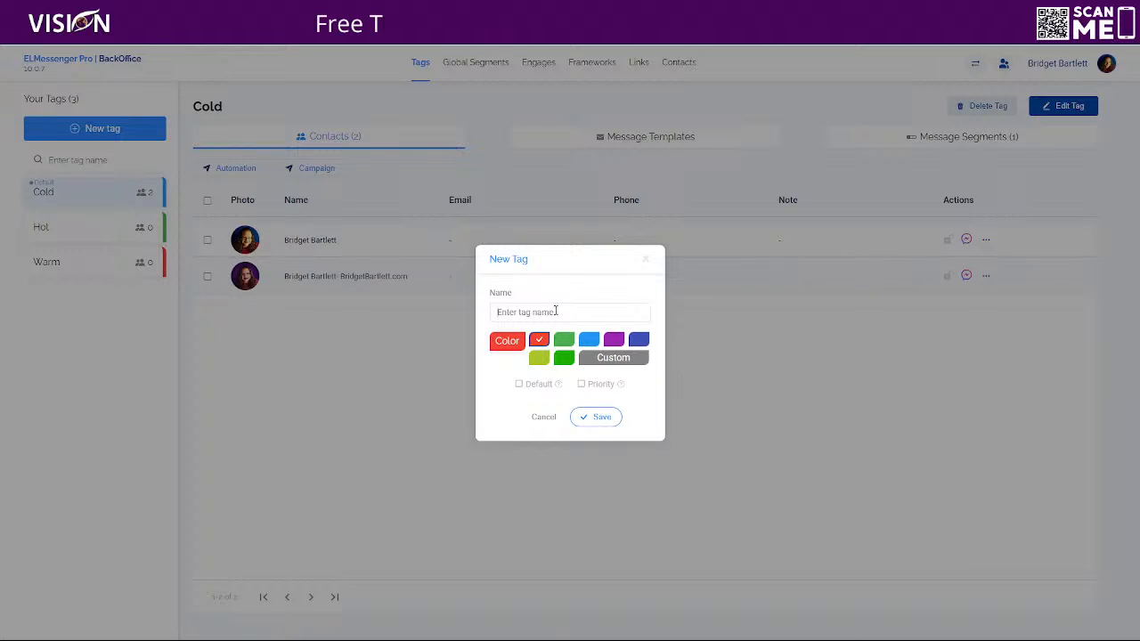
{"action": "type", "text": "Pictor"}
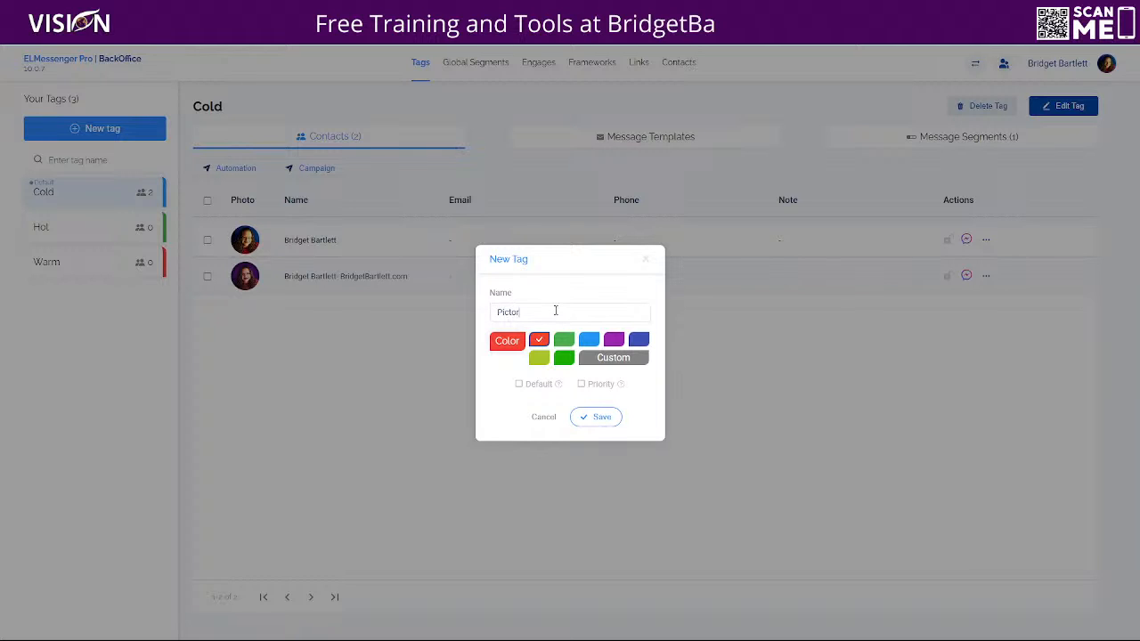
{"action": "type", "text": "y"}
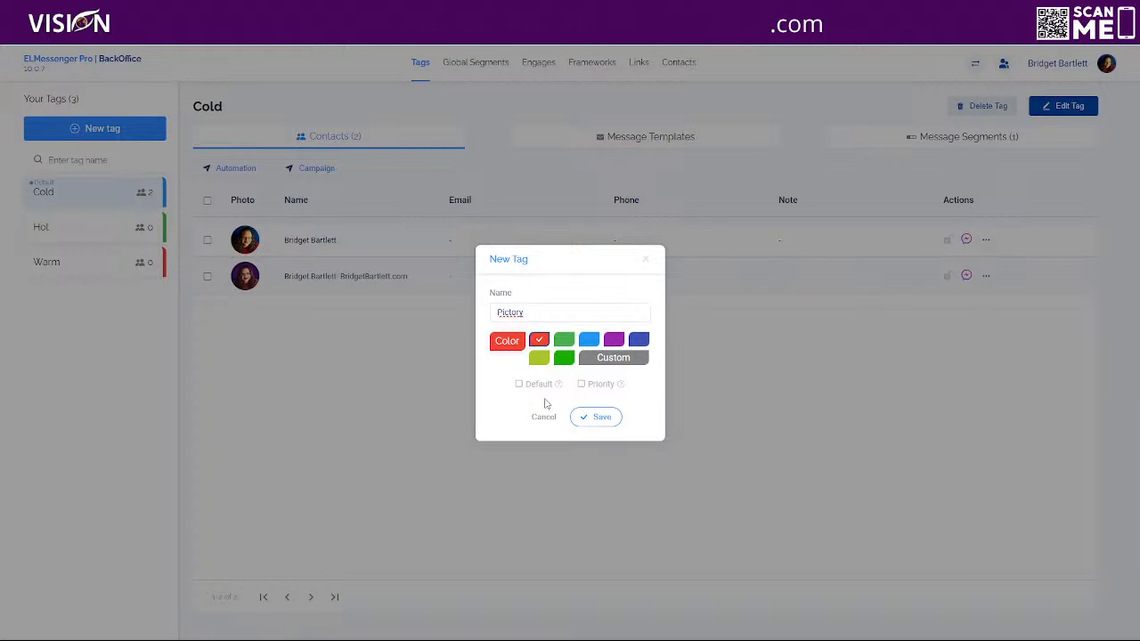
{"action": "left_click", "coordinate": [614, 339]}
{"action": "left_click", "coordinate": [597, 420]}
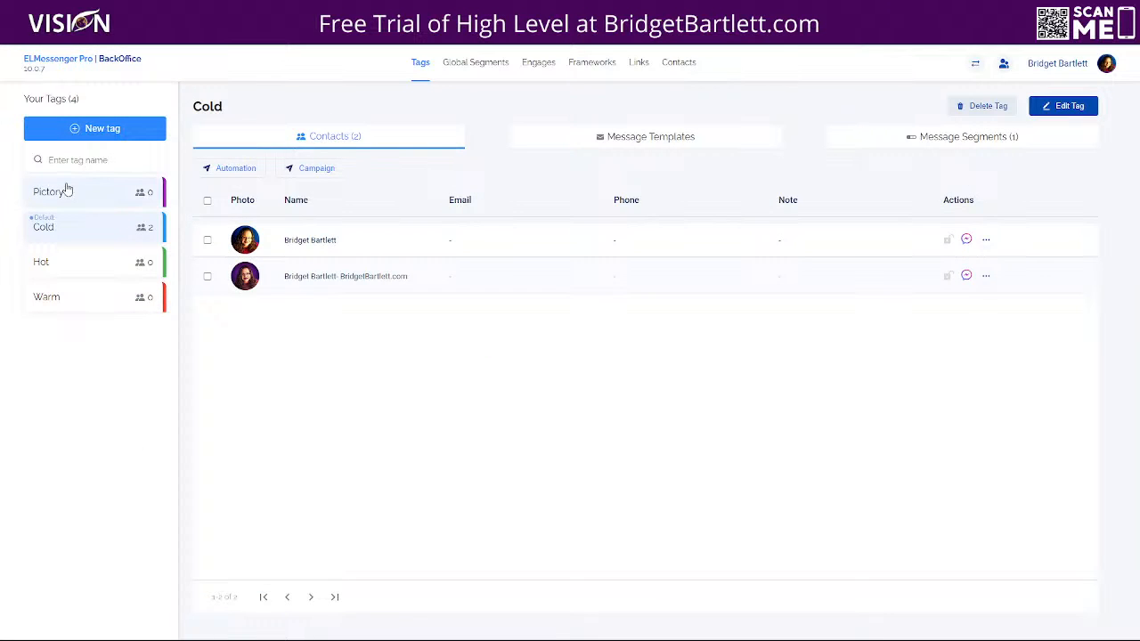
Start a new message segment titled Greeting for the Pictory tag.
{"action": "left_click", "coordinate": [68, 190]}
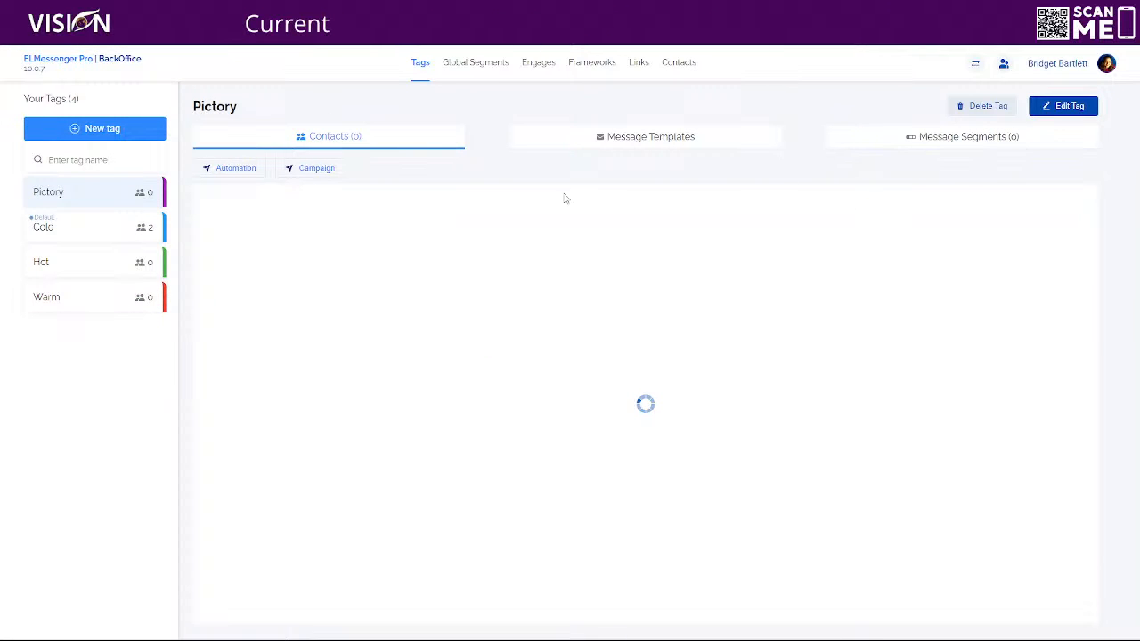
{"action": "left_click", "coordinate": [970, 136]}
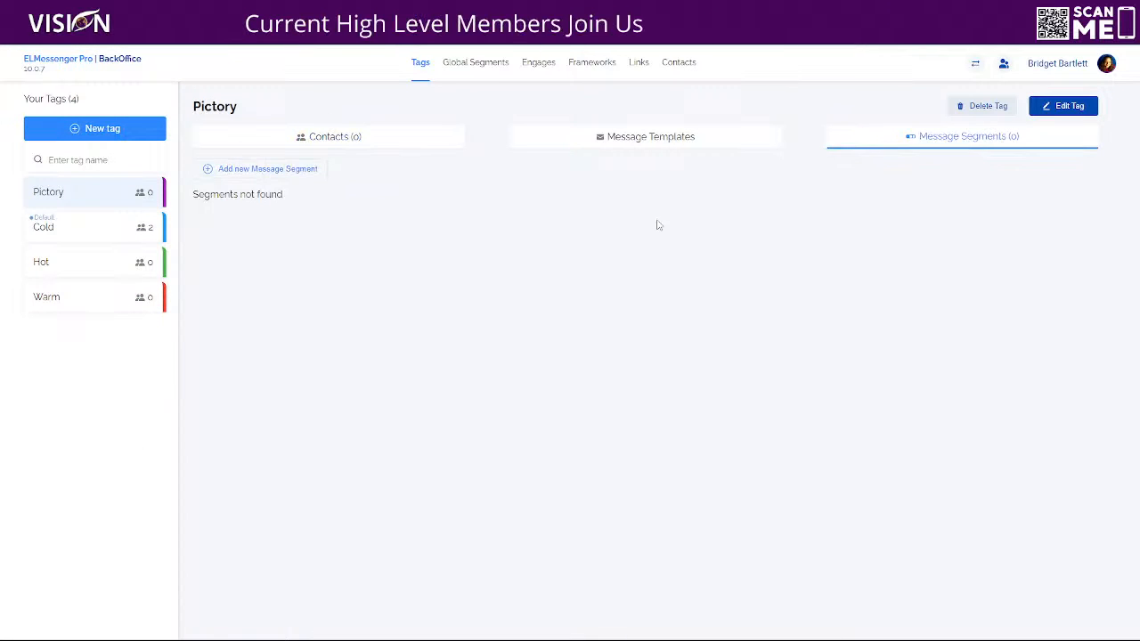
{"action": "left_click", "coordinate": [234, 169]}
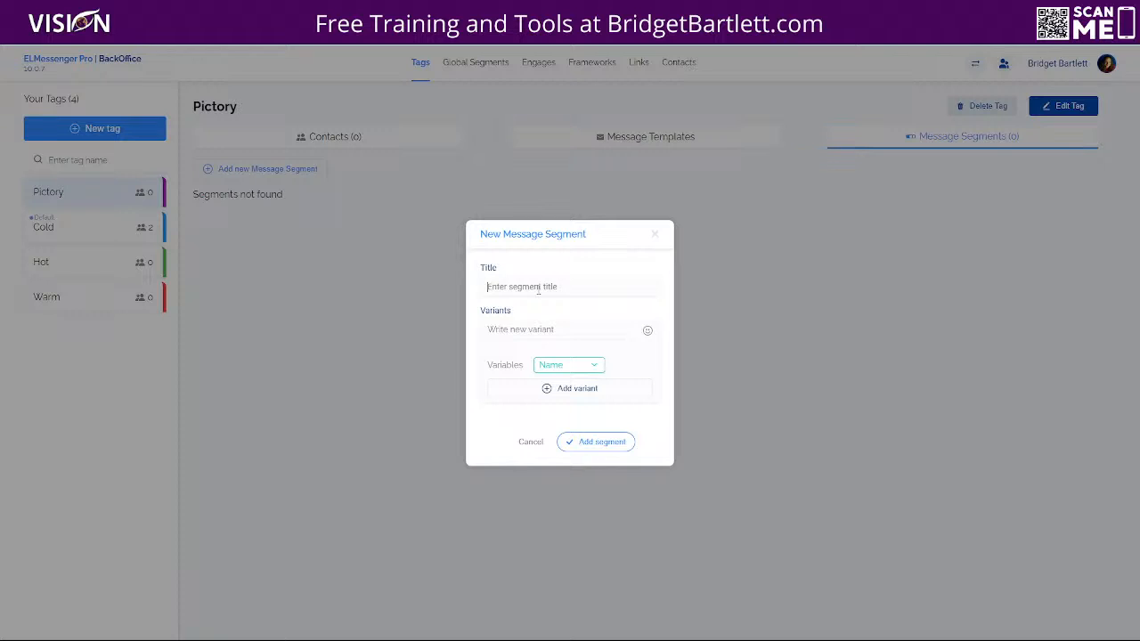
{"action": "type", "text": "Gr"}
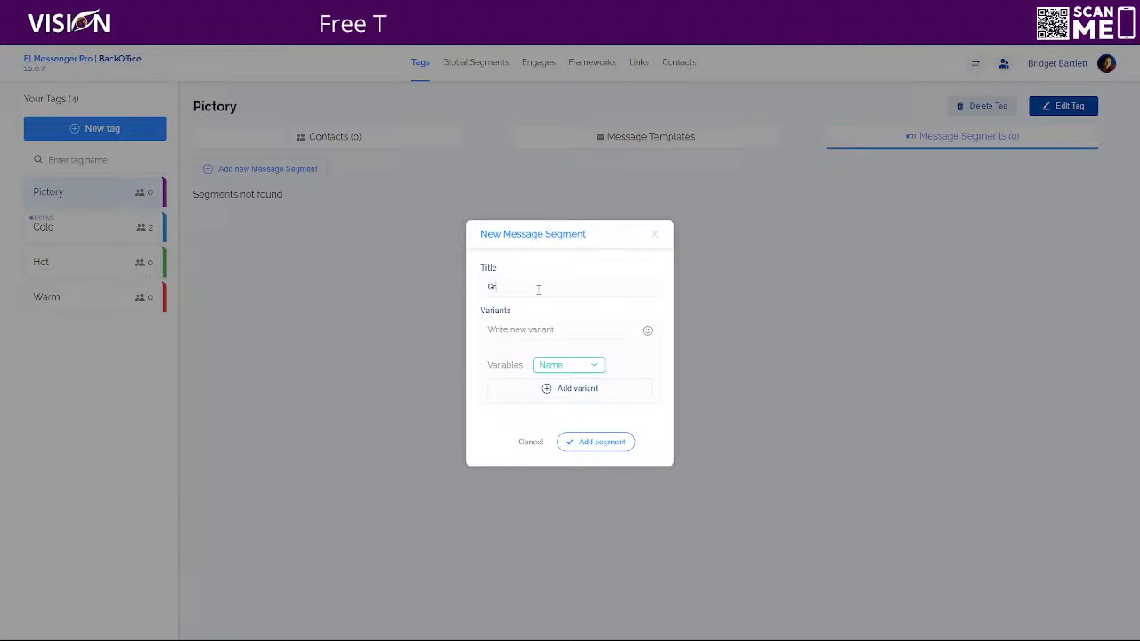
{"action": "type", "text": "eeting"}
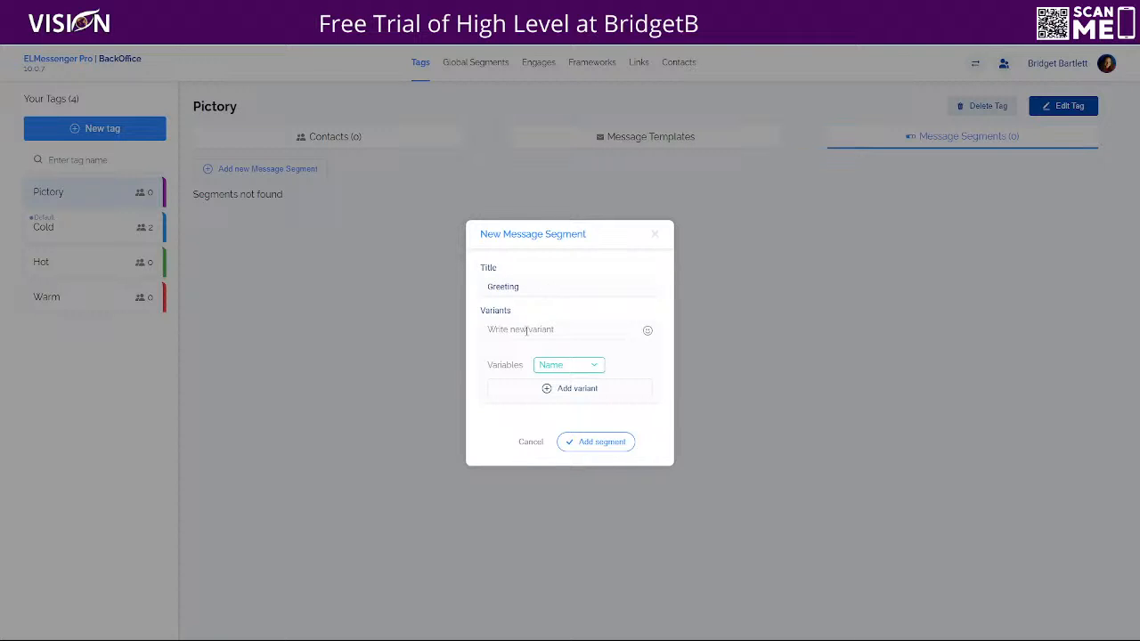
Write the first variant's opening with the Name variable: "Hey [name], I saw that you are in the Pictory group as well.".
{"action": "left_click", "coordinate": [526, 332]}
{"action": "type", "text": "Hey"}
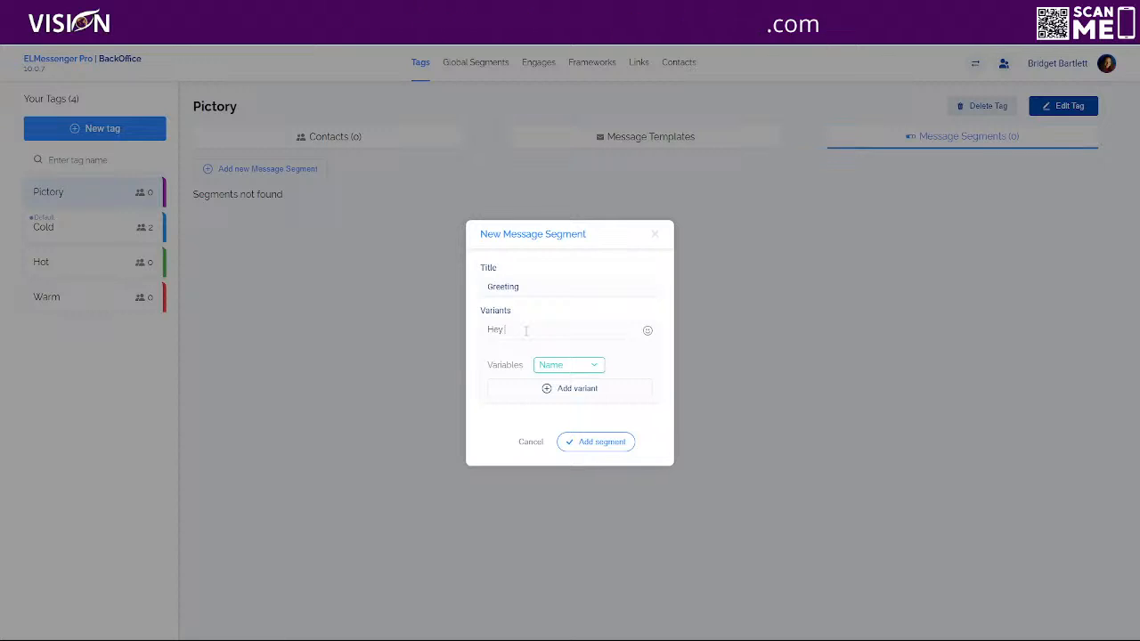
{"action": "left_click", "coordinate": [570, 364]}
{"action": "left_click", "coordinate": [558, 381]}
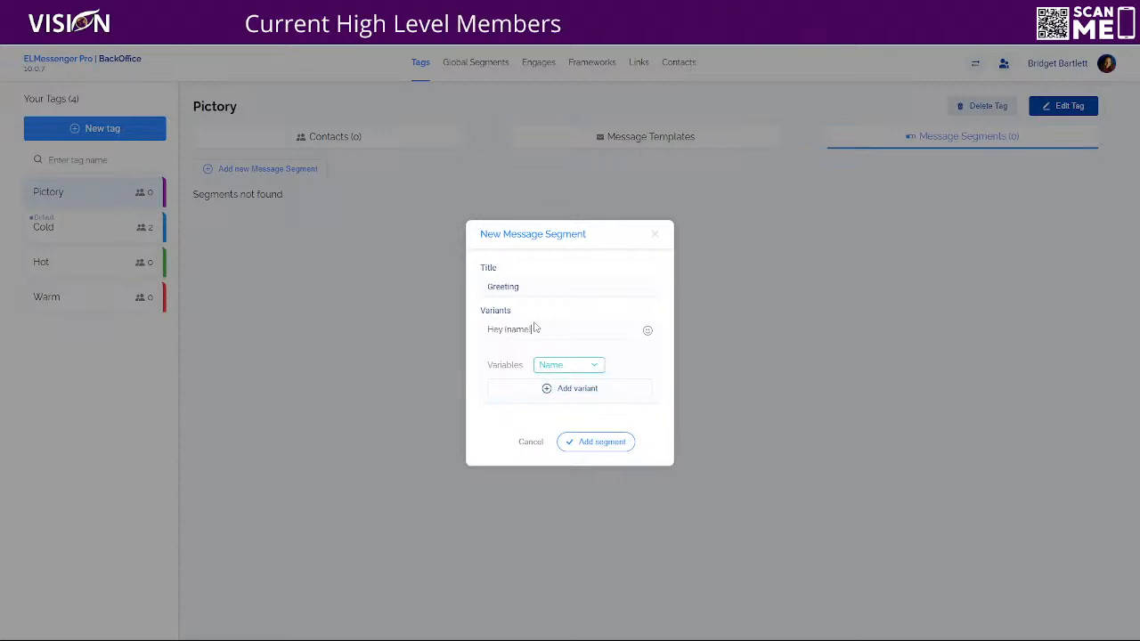
{"action": "type", "text": ", I saw"}
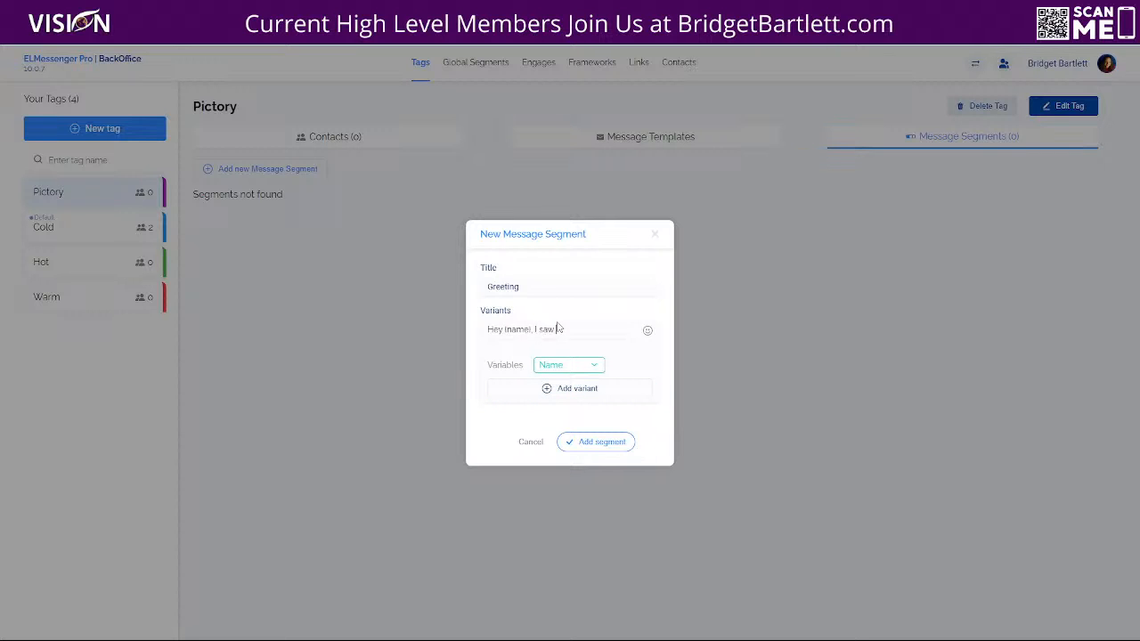
{"action": "type", "text": " that you are in t"}
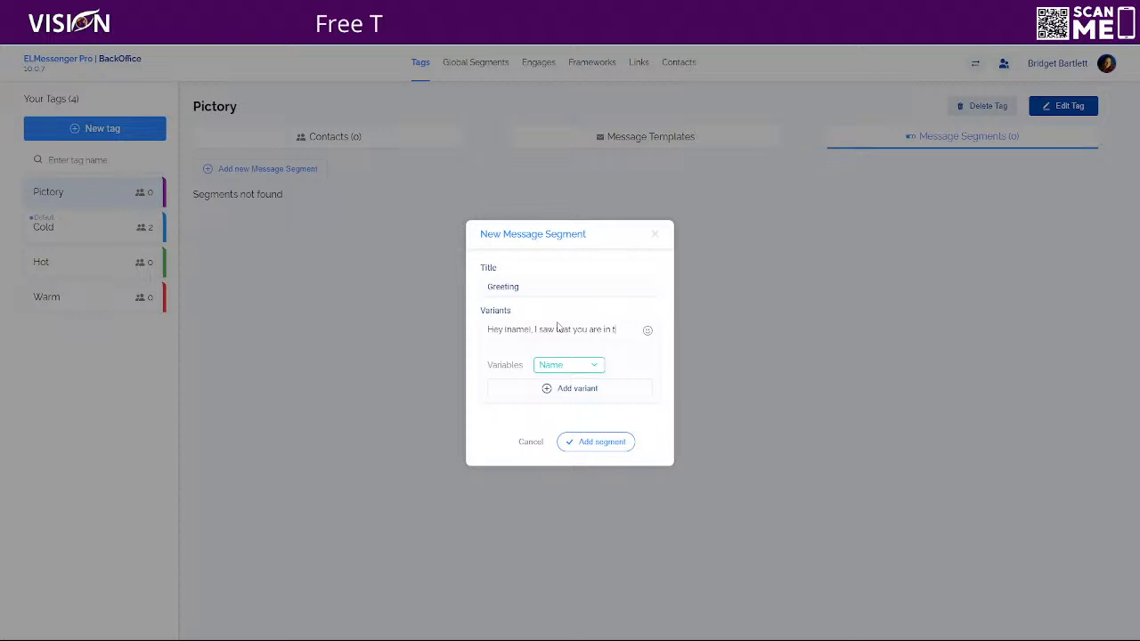
{"action": "type", "text": "he Pictory"}
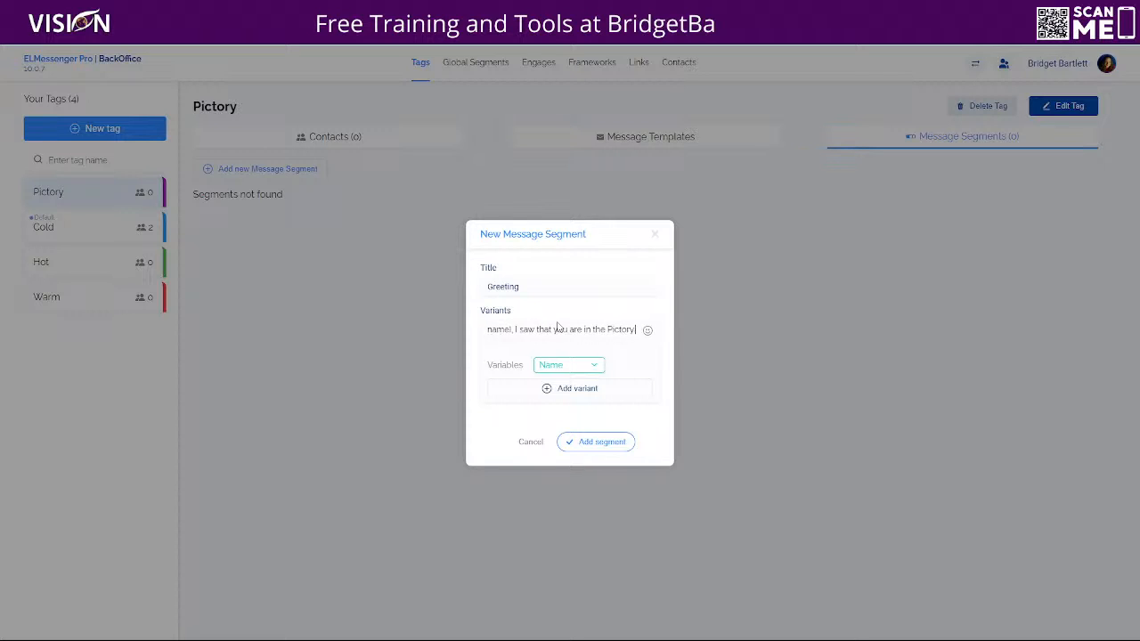
{"action": "type", "text": " group as well"}
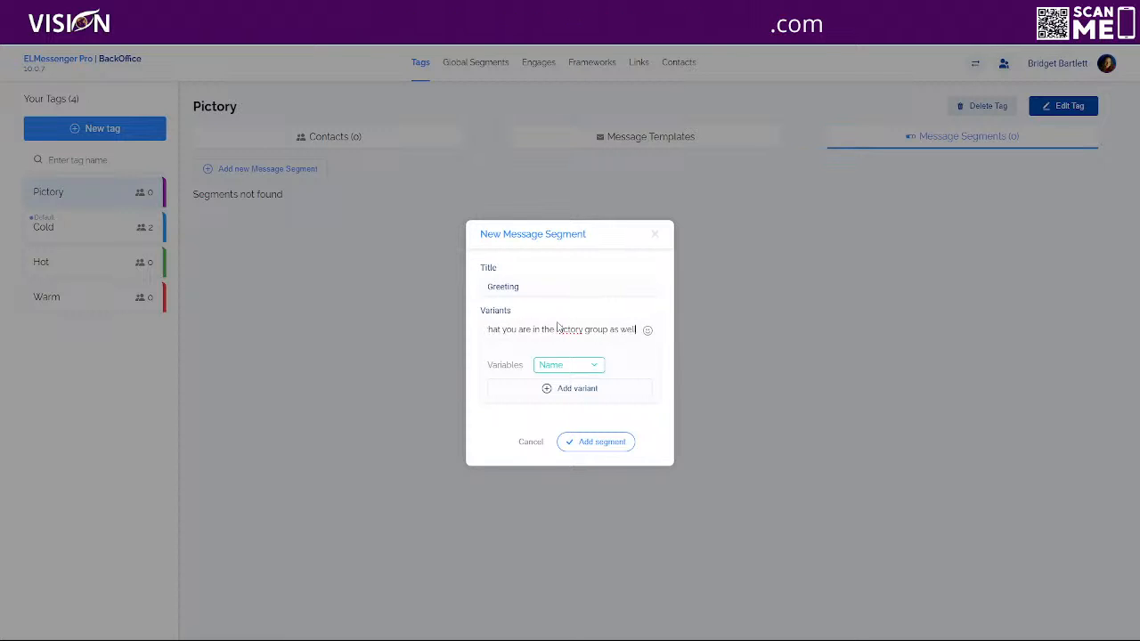
{"action": "type", "text": "."}
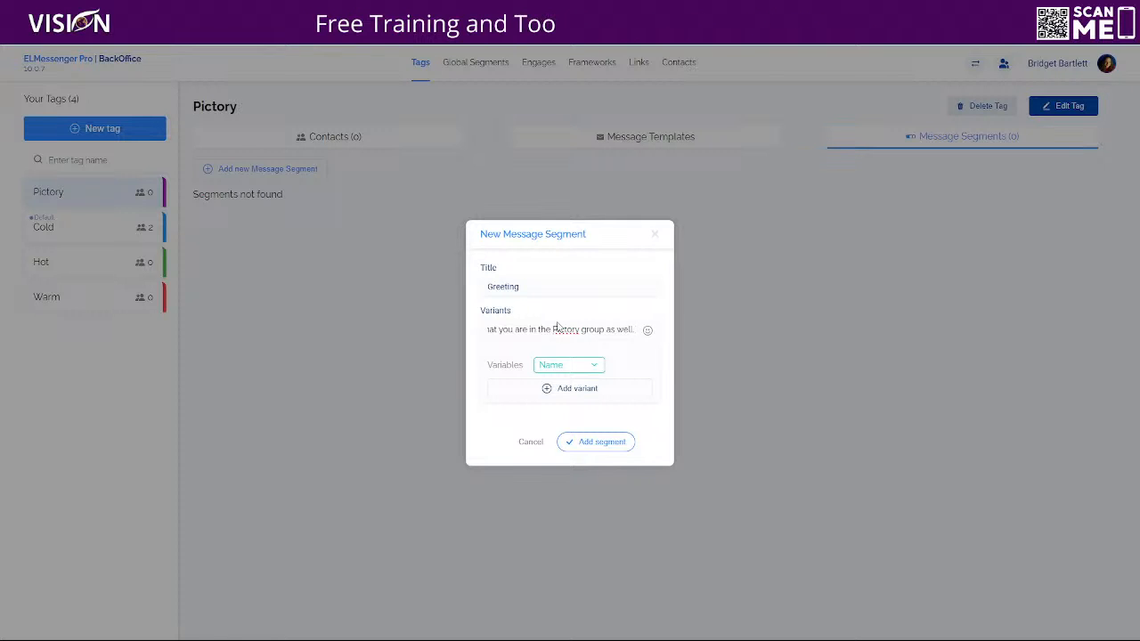
Continue the variant with "I just started using it, what do you think so far?" and add it to the Greeting segment.
{"action": "type", "text": "I ju"}
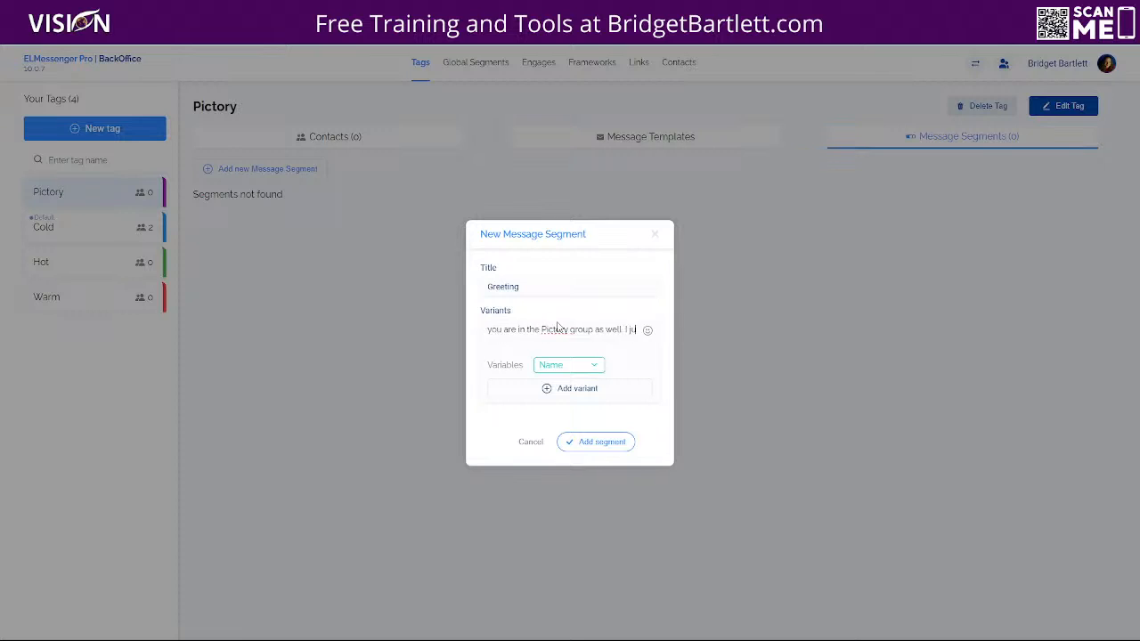
{"action": "type", "text": "st started us"}
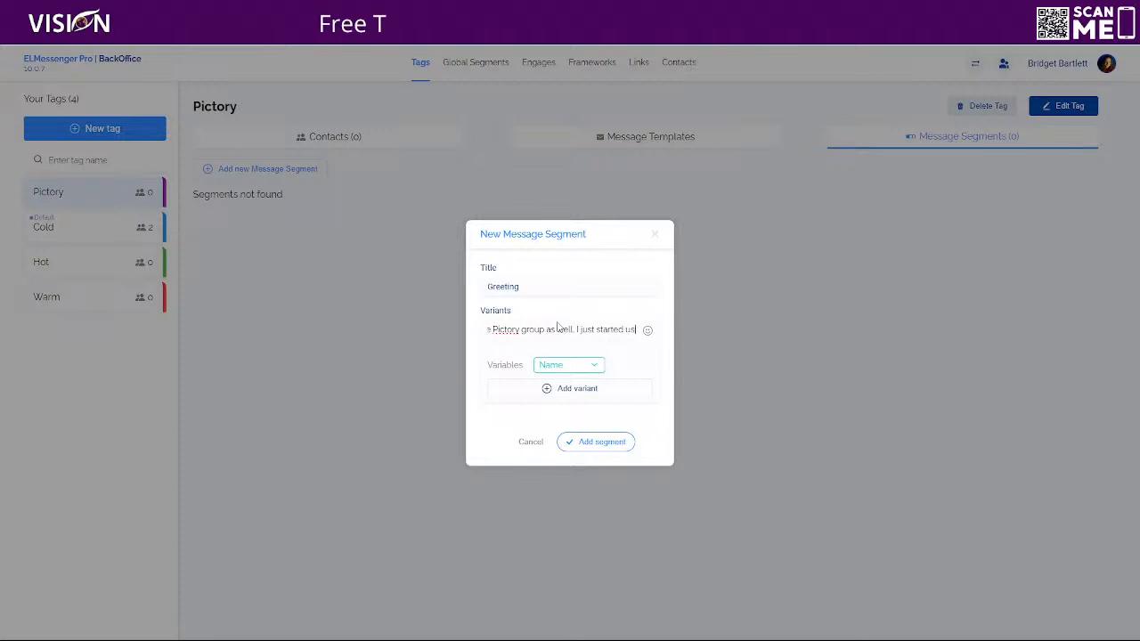
{"action": "type", "text": "ing it, what"}
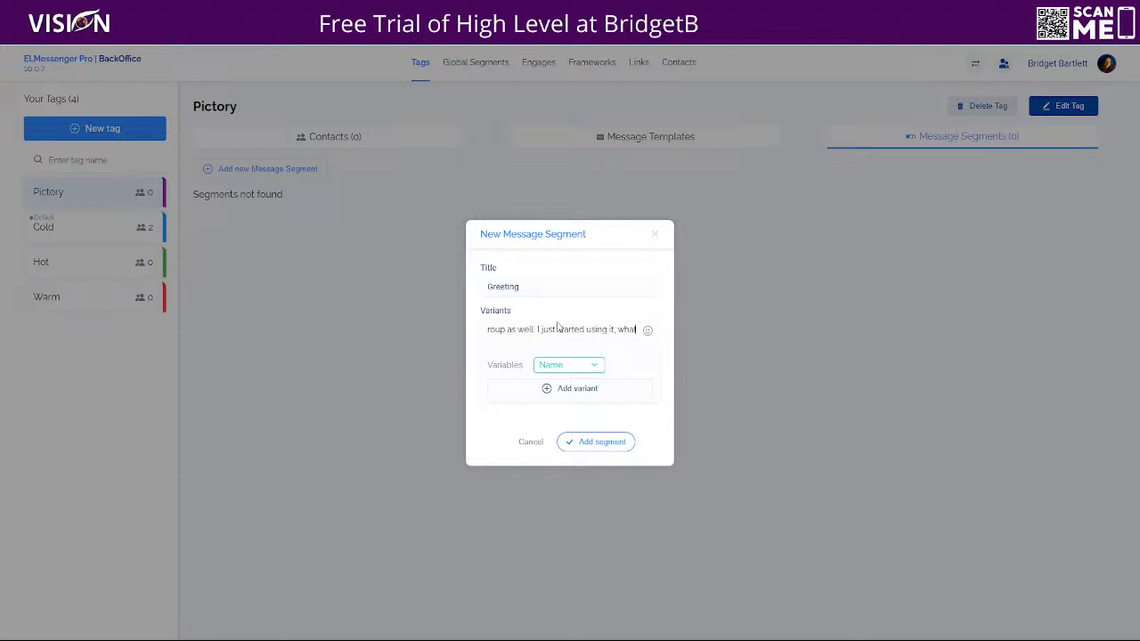
{"action": "type", "text": " do you think so"}
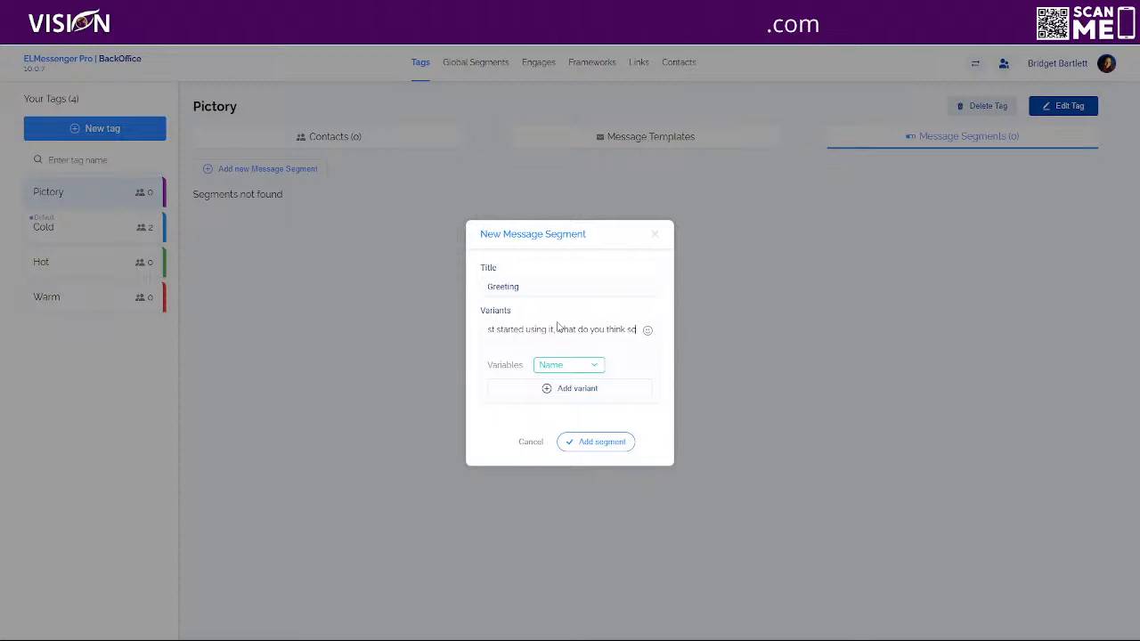
{"action": "type", "text": " far?"}
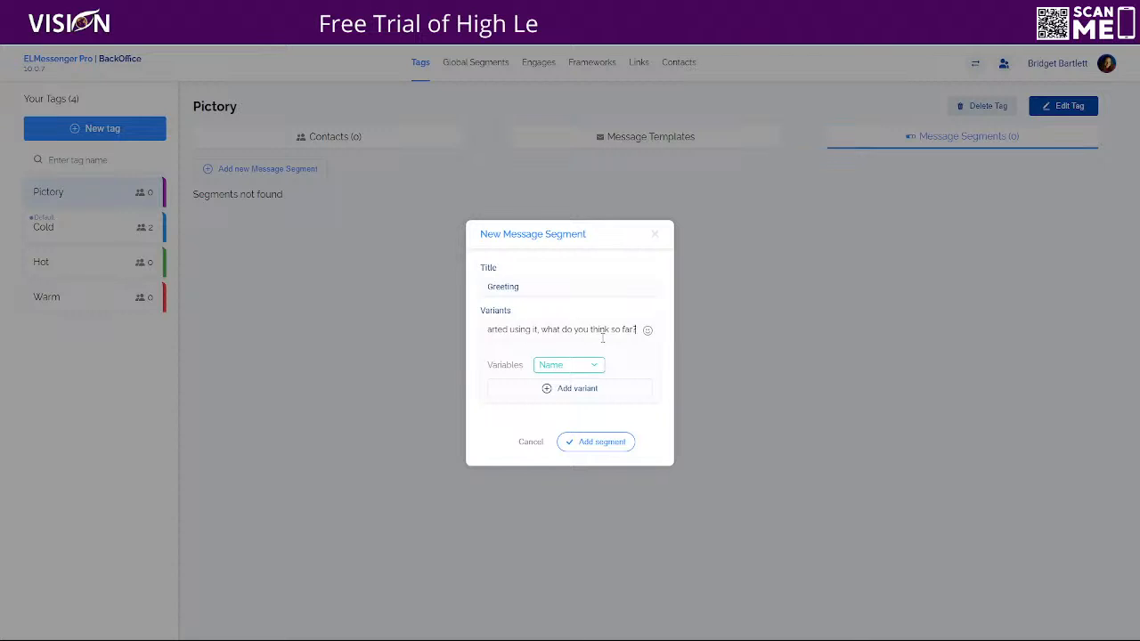
{"action": "left_click", "coordinate": [601, 396]}
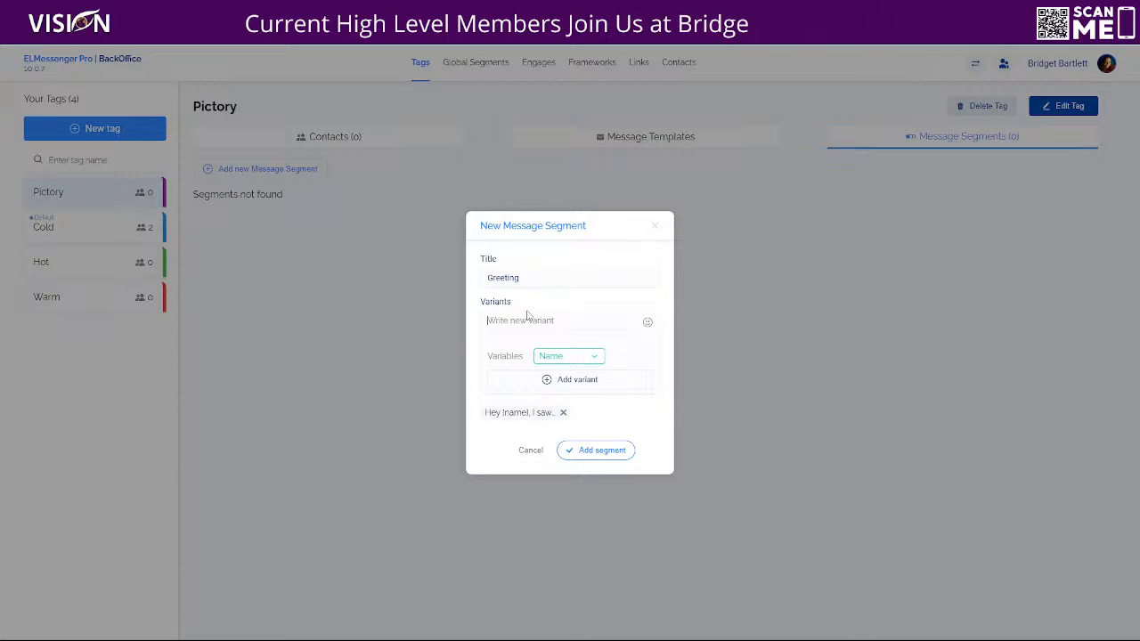
Begin a second variant with the Name variable: "Hello there [name], I saw that you were in the Pictory group as well".
{"action": "type", "text": "H"}
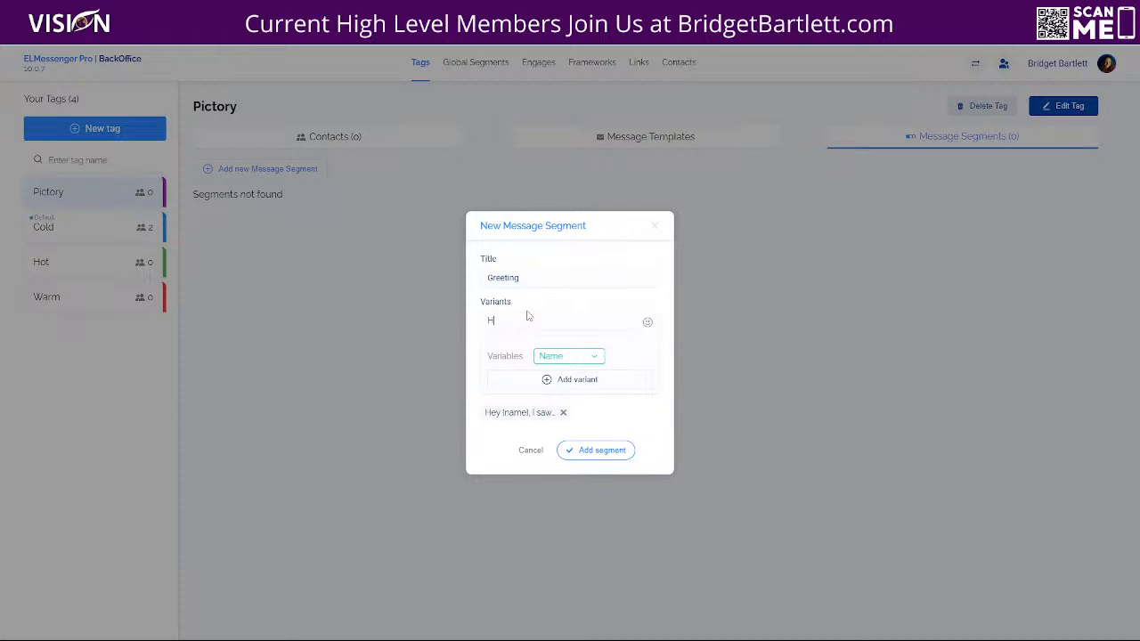
{"action": "type", "text": "ello there"}
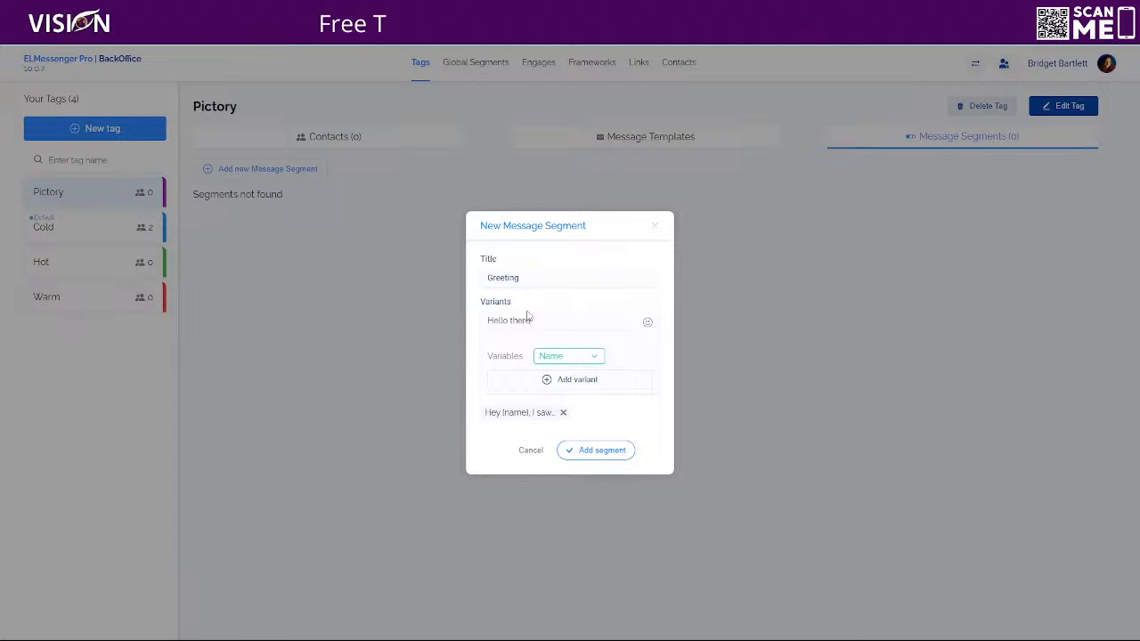
{"action": "left_click", "coordinate": [547, 356]}
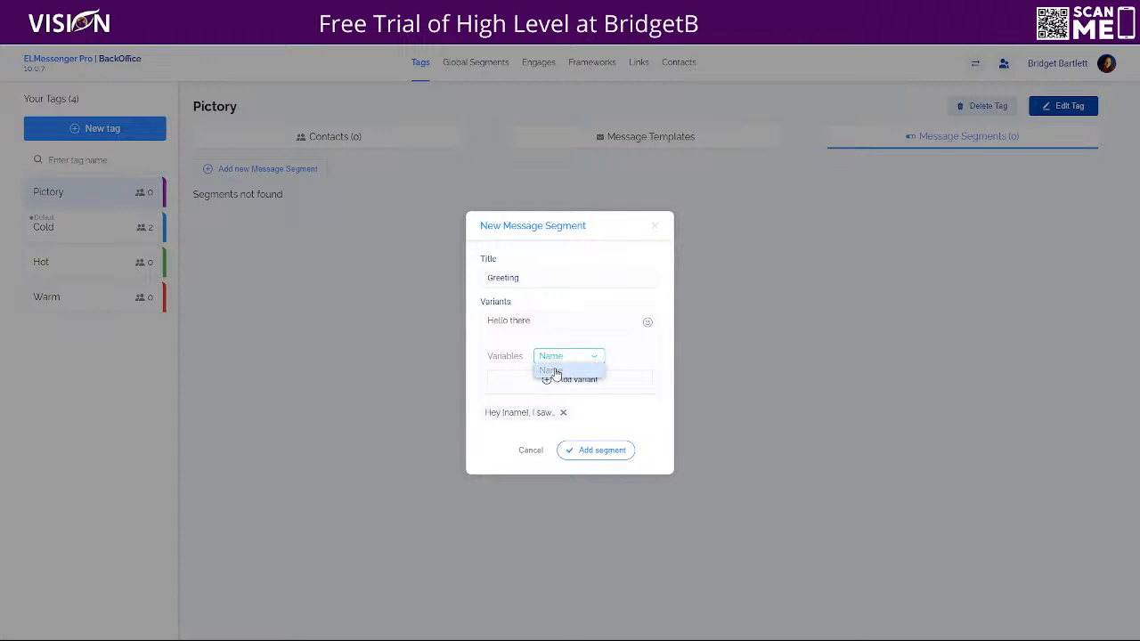
{"action": "left_click", "coordinate": [552, 371]}
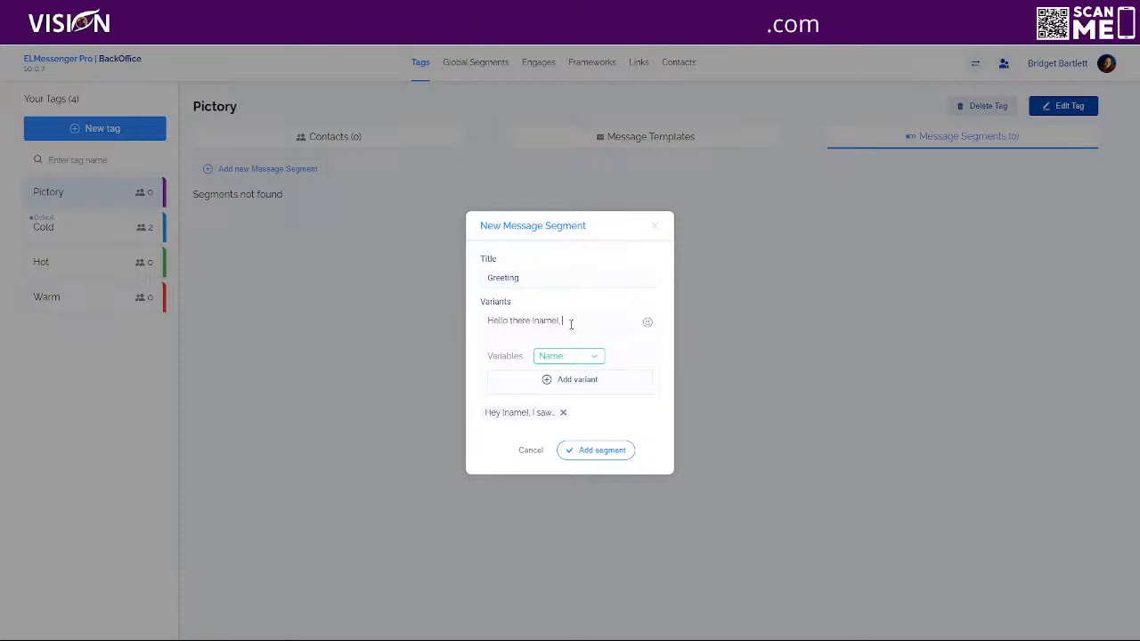
{"action": "type", "text": ", I saw that we"}
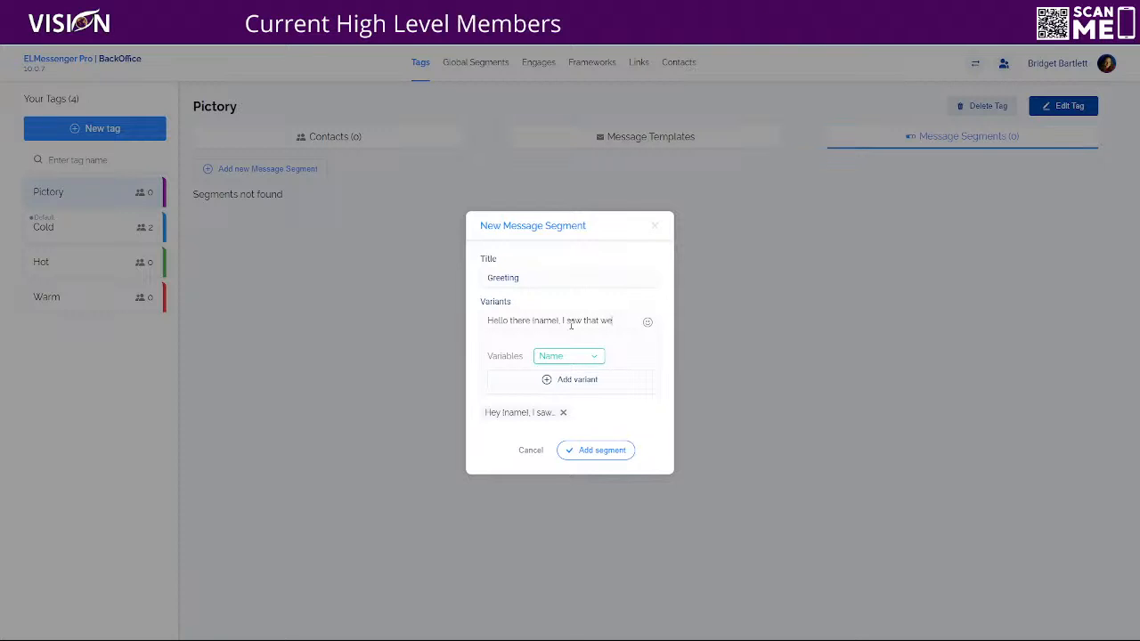
{"action": "type", "text": " w"}
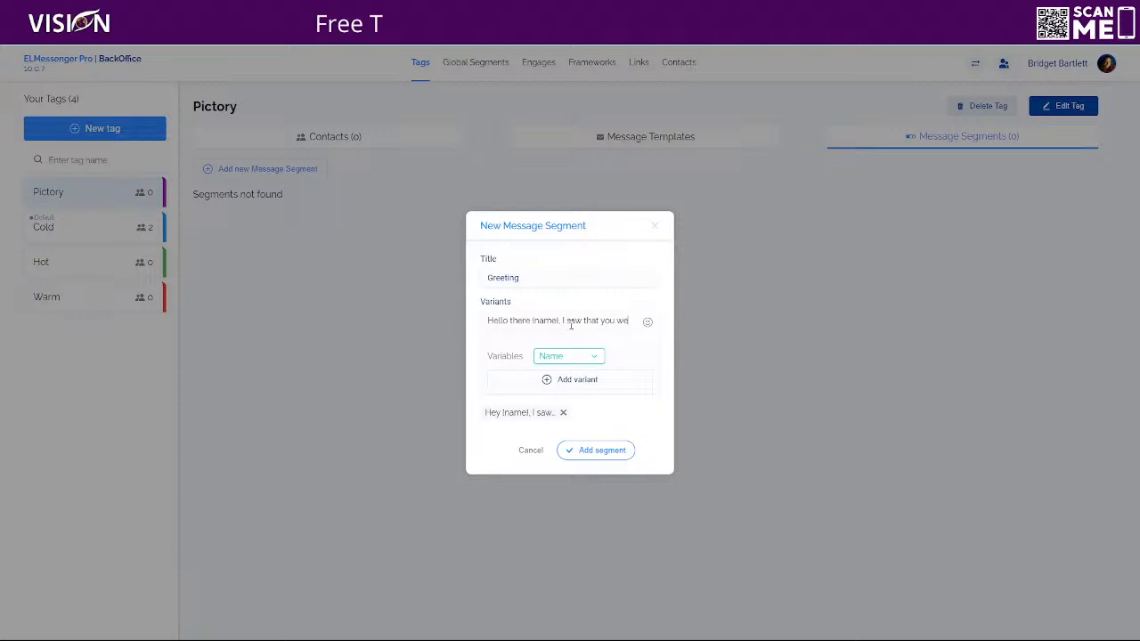
{"action": "type", "text": "ou were in the P"}
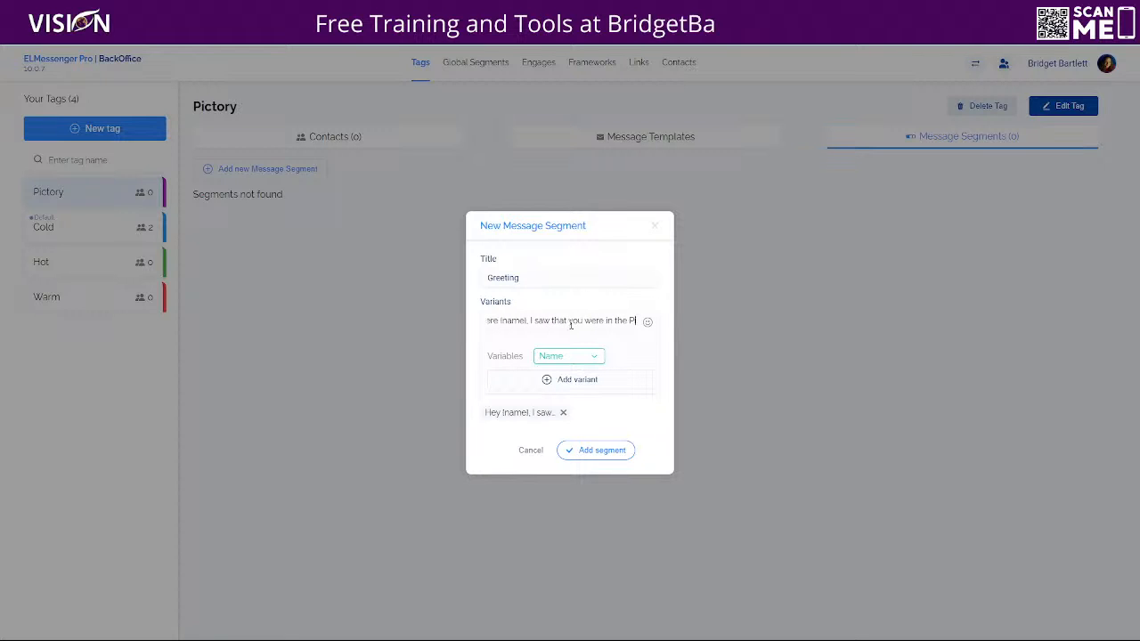
{"action": "type", "text": "ictory group as well"}
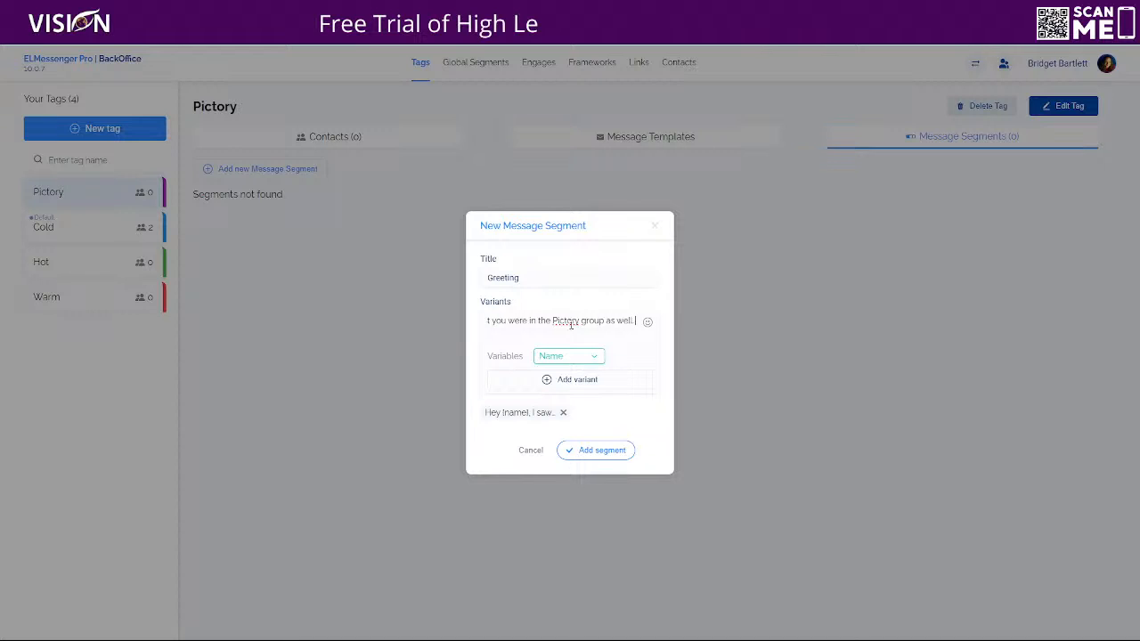
Complete the second variant with "If you don't mind, I'd love to hear what you think of it" and add it to the segment.
{"action": "type", "text": ". If"}
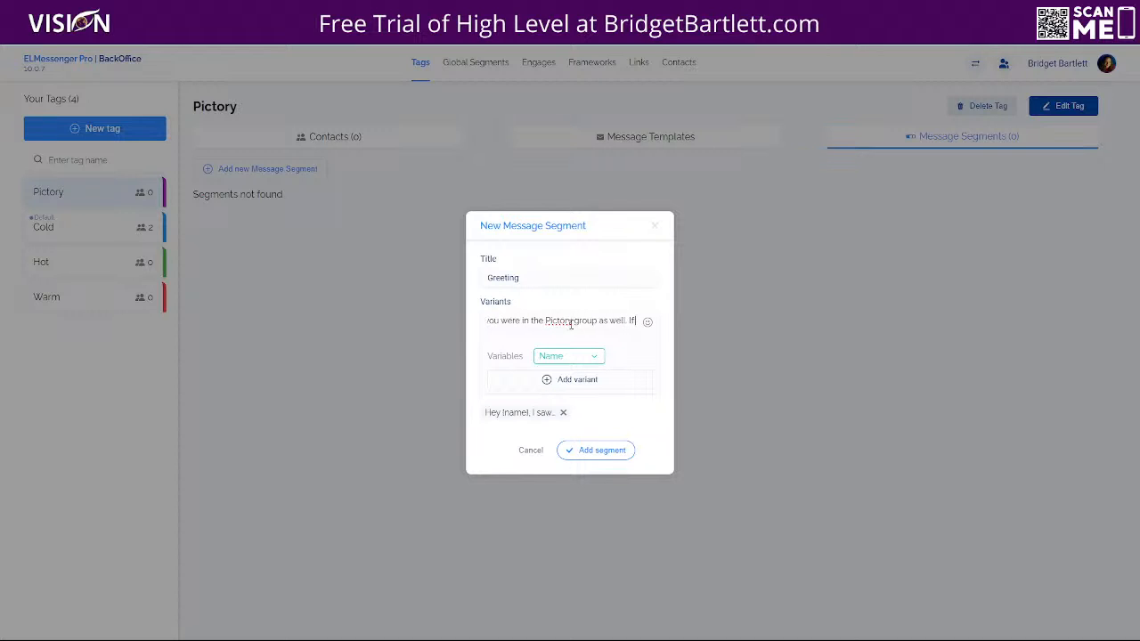
{"action": "type", "text": " you don't m"}
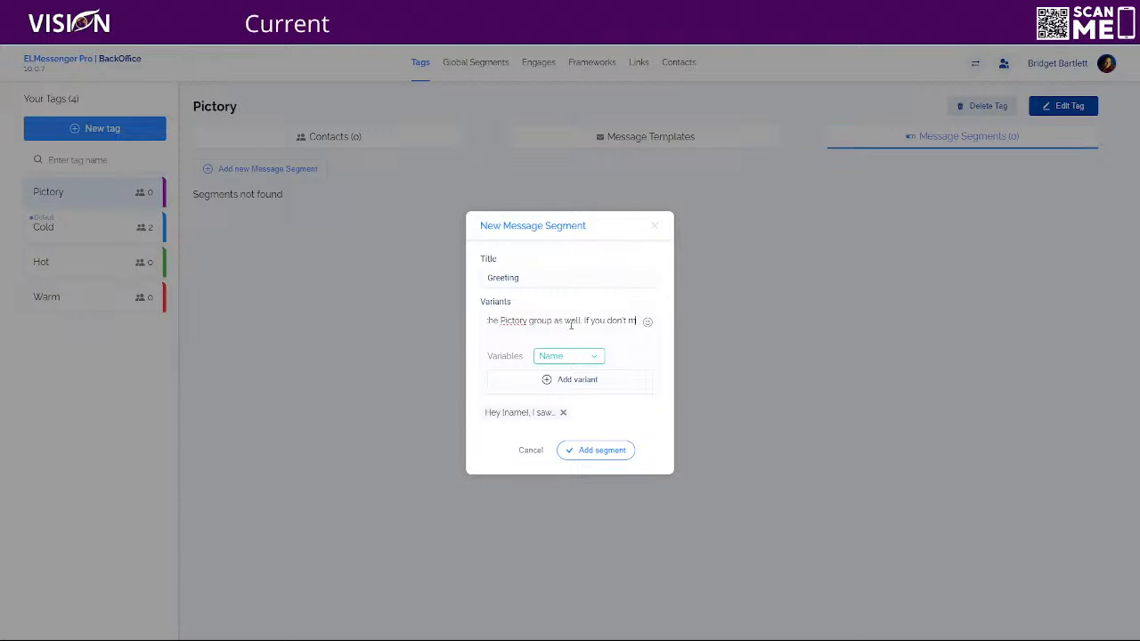
{"action": "type", "text": "ind, I'd log"}
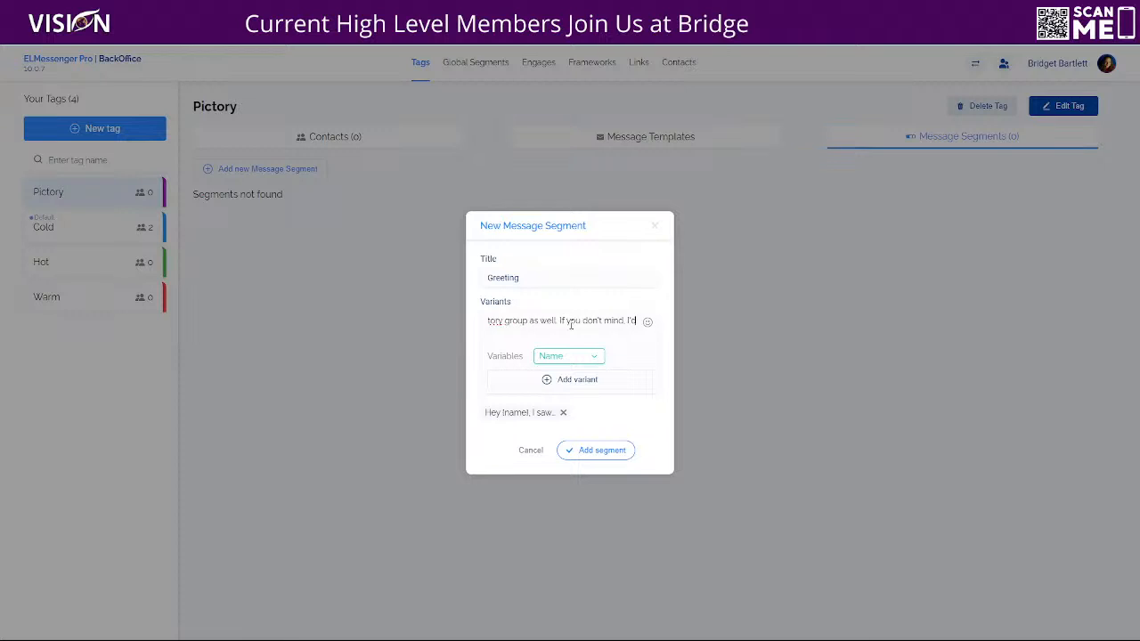
{"action": "key", "text": "BackSpace"}
{"action": "key", "text": "BackSpace"}
{"action": "key", "text": "BackSpace"}
{"action": "key", "text": "BackSpace"}
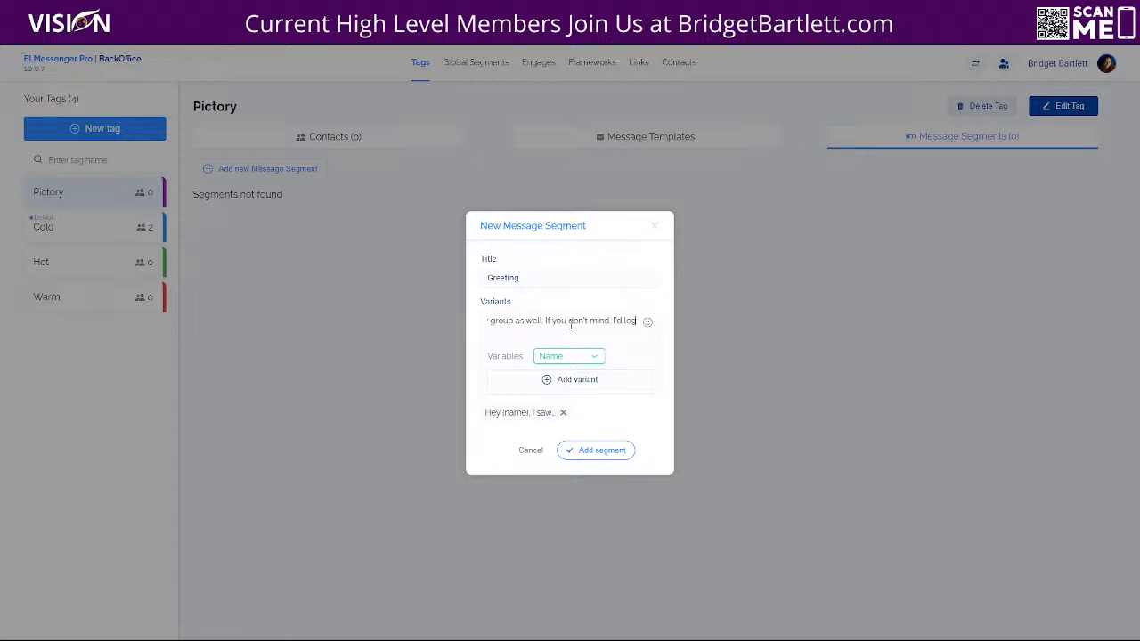
{"action": "type", "text": "ve to hear"}
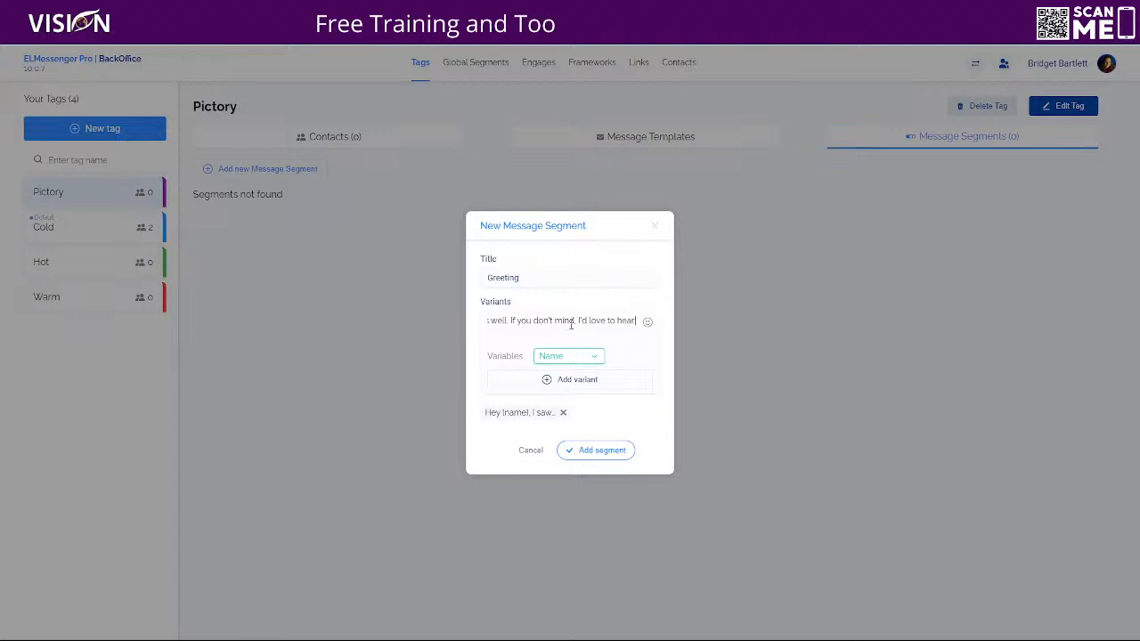
{"action": "type", "text": " what"}
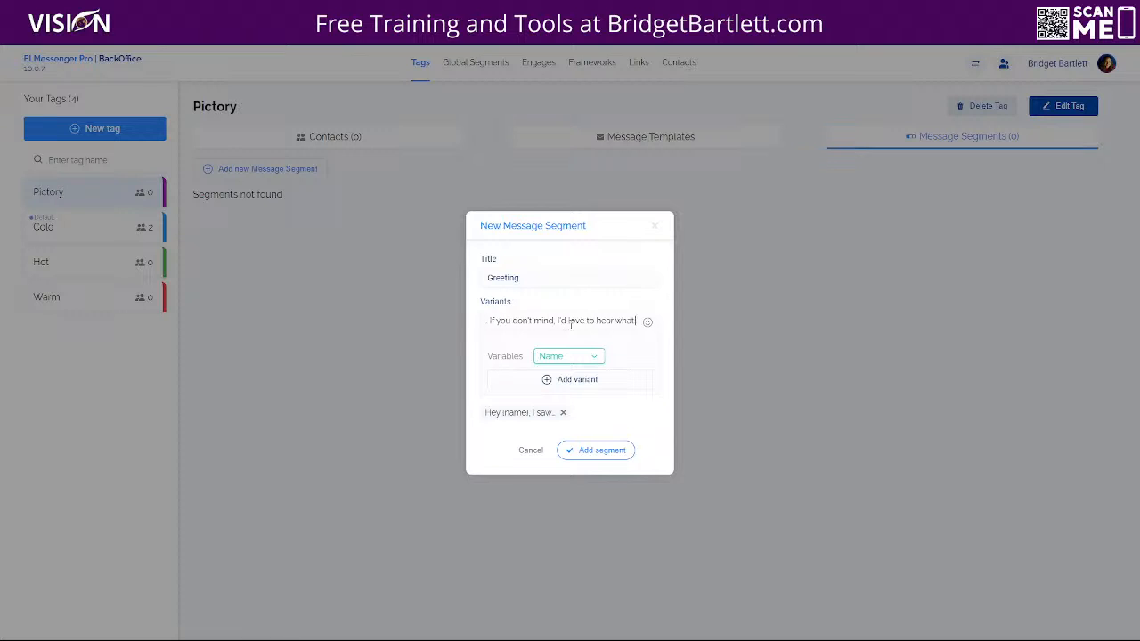
{"action": "type", "text": " you"}
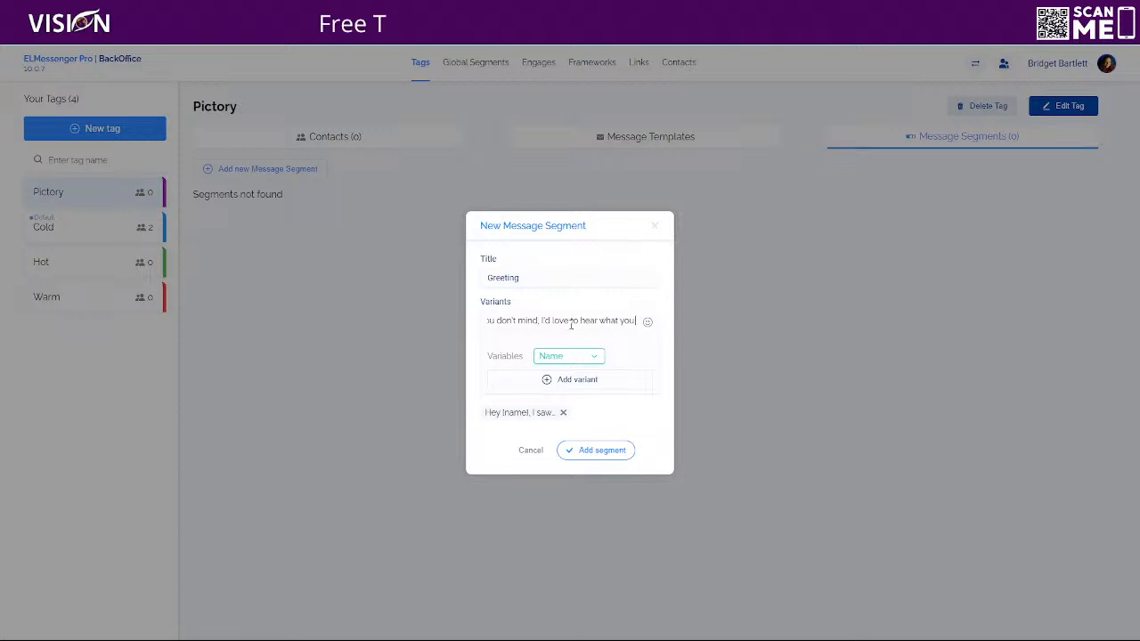
{"action": "type", "text": " think of it"}
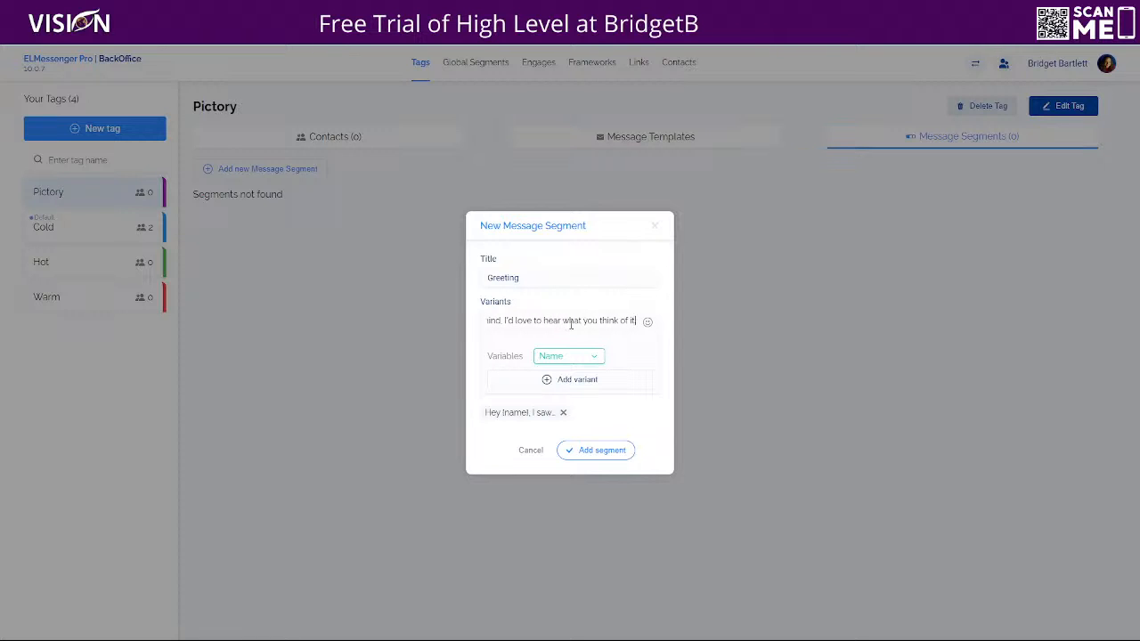
{"action": "left_click", "coordinate": [592, 381]}
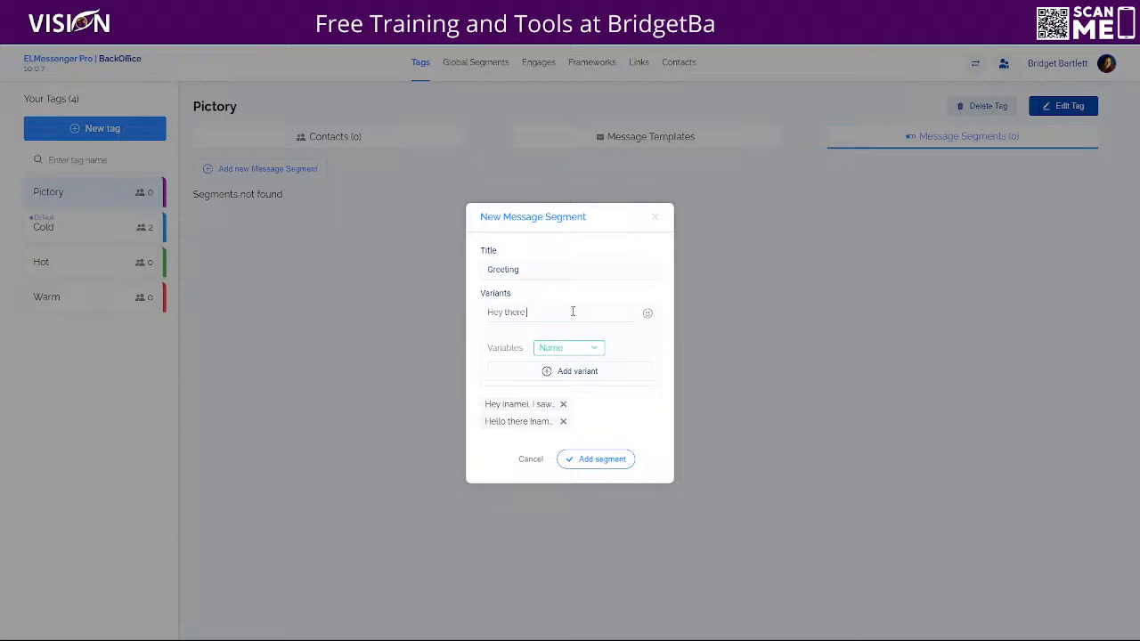
Continue the third variant after "Hey there" with the Name variable and ", what do you think of Pictory".
{"action": "left_click", "coordinate": [558, 348]}
{"action": "left_click", "coordinate": [551, 362]}
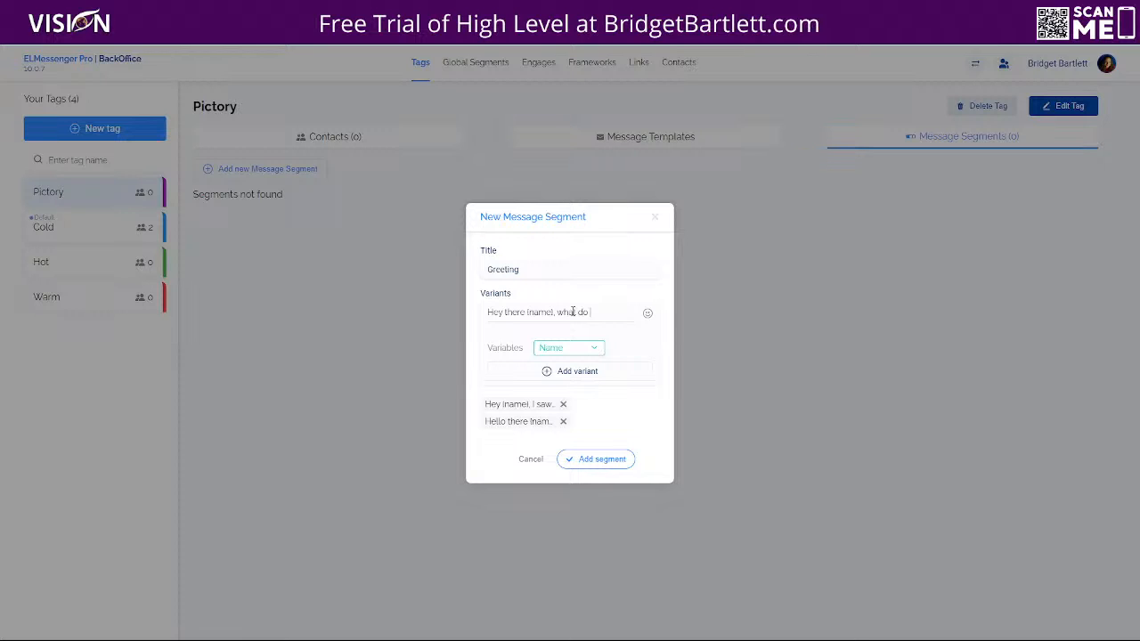
{"action": "type", "text": ", what do you think of Pictory"}
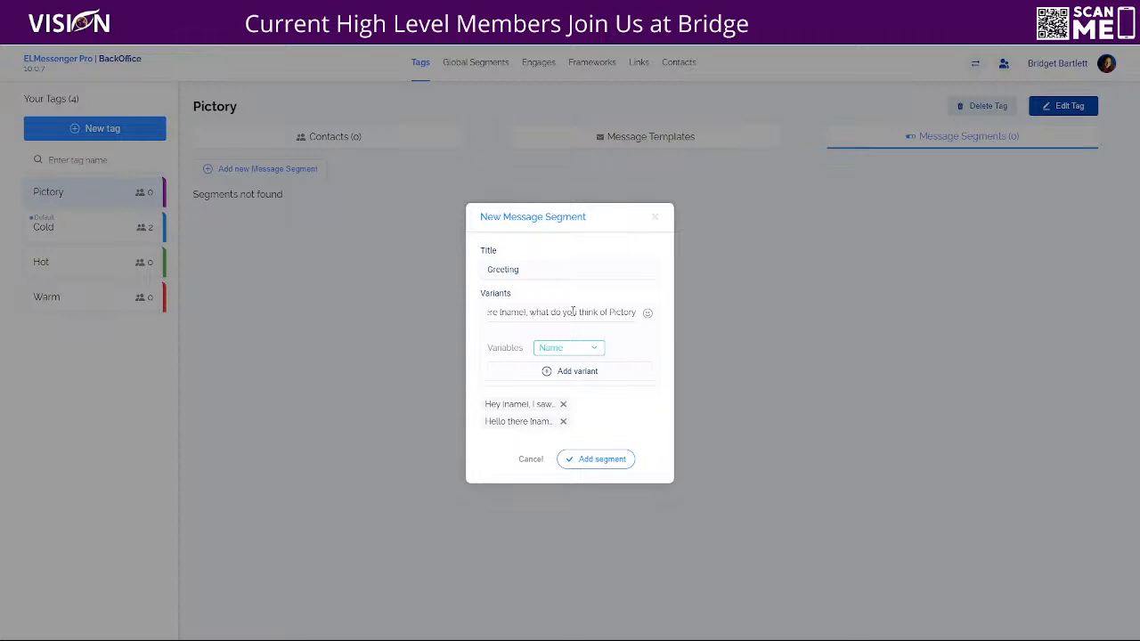
Finish the third variant with ". I saw you were in the group as well.", add it, and save the Greeting segment.
{"action": "type", "text": ". I a"}
{"action": "key", "text": "BackSpace"}
{"action": "key", "text": "BackSpace"}
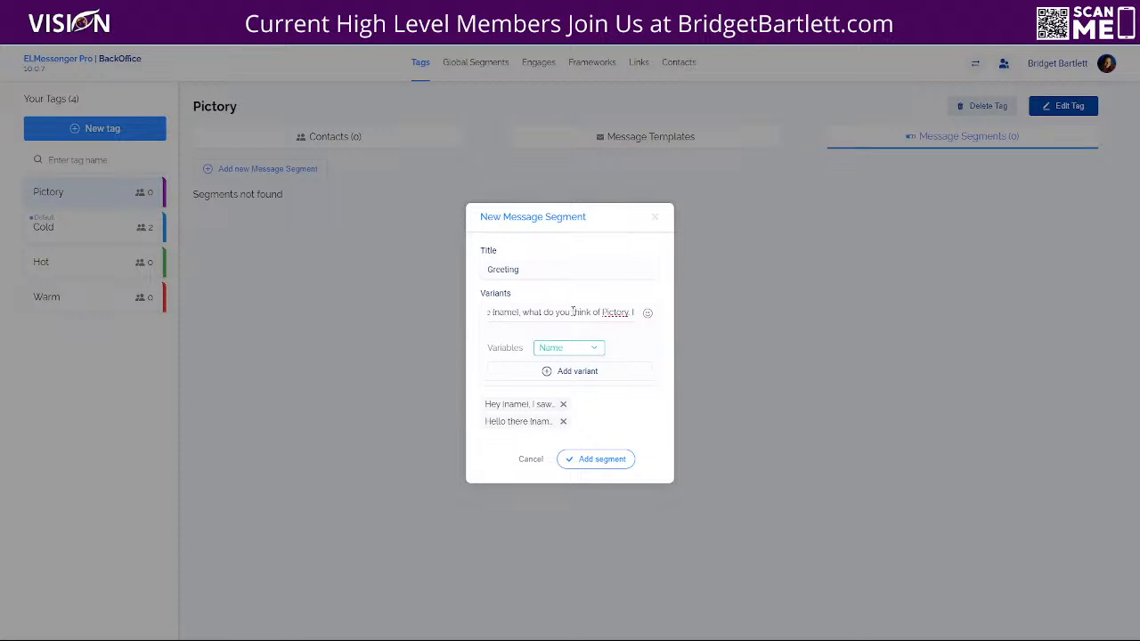
{"action": "type", "text": "saw you were in the"}
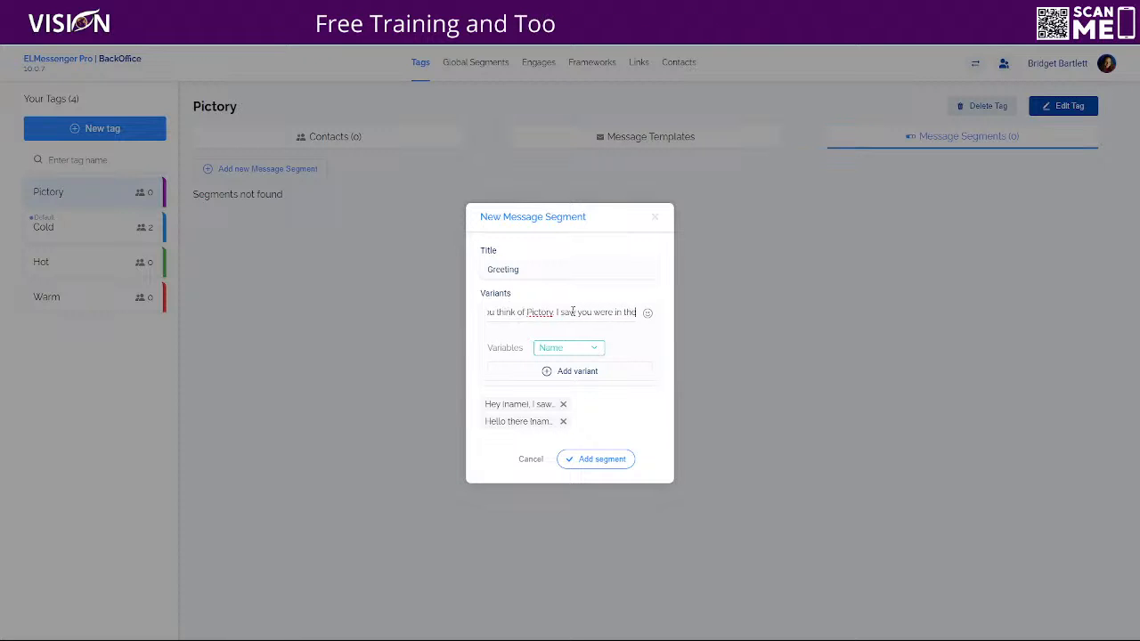
{"action": "type", "text": " group as well"}
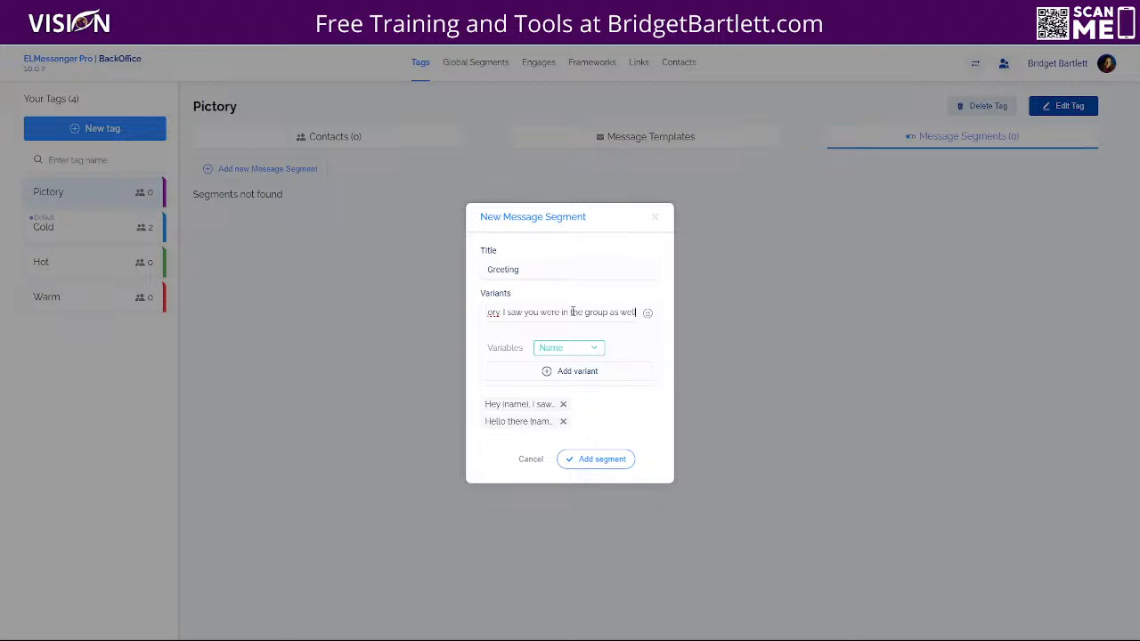
{"action": "type", "text": "."}
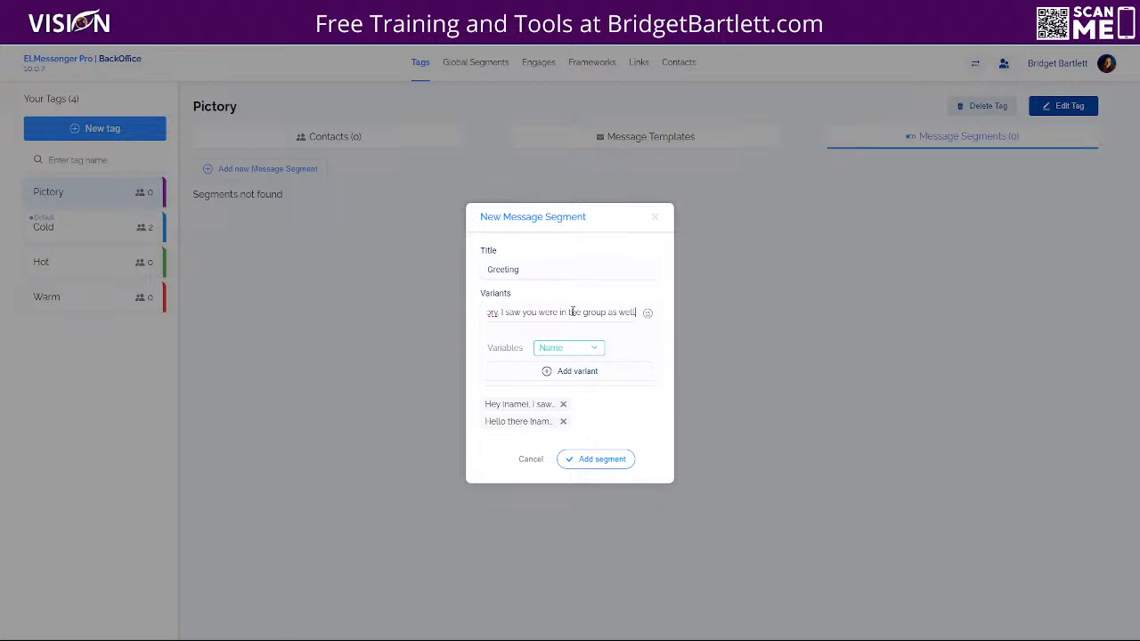
{"action": "left_click", "coordinate": [576, 372]}
{"action": "left_click", "coordinate": [600, 461]}
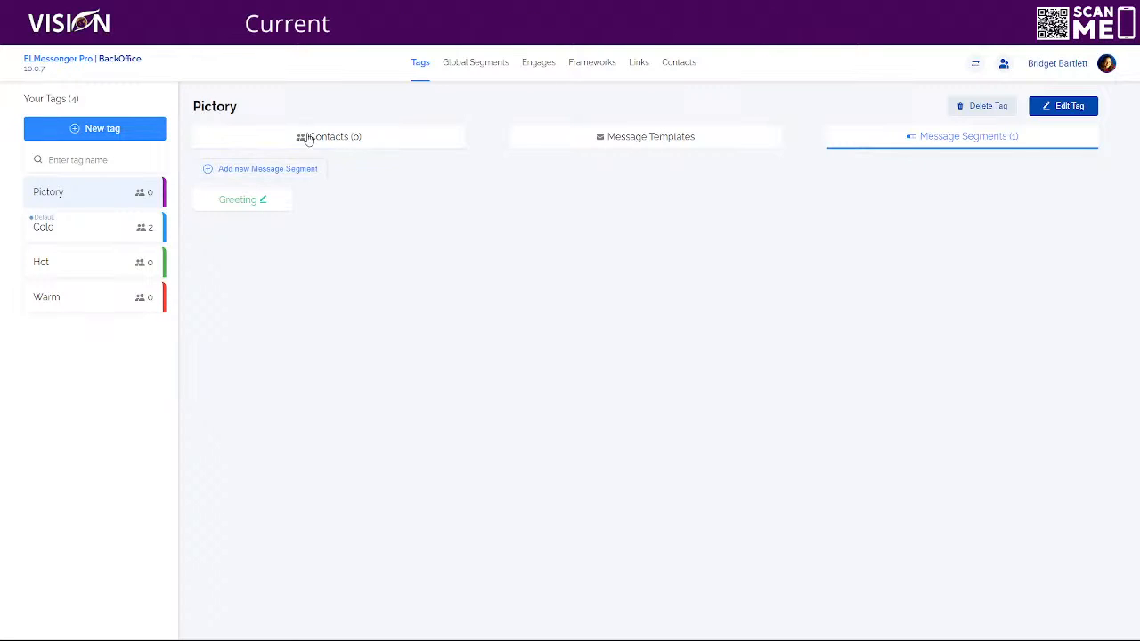
Examine the message templates of the Pictory, Cold and Hot tags, along with the Pictory tag's message segments.
{"action": "left_click", "coordinate": [637, 147]}
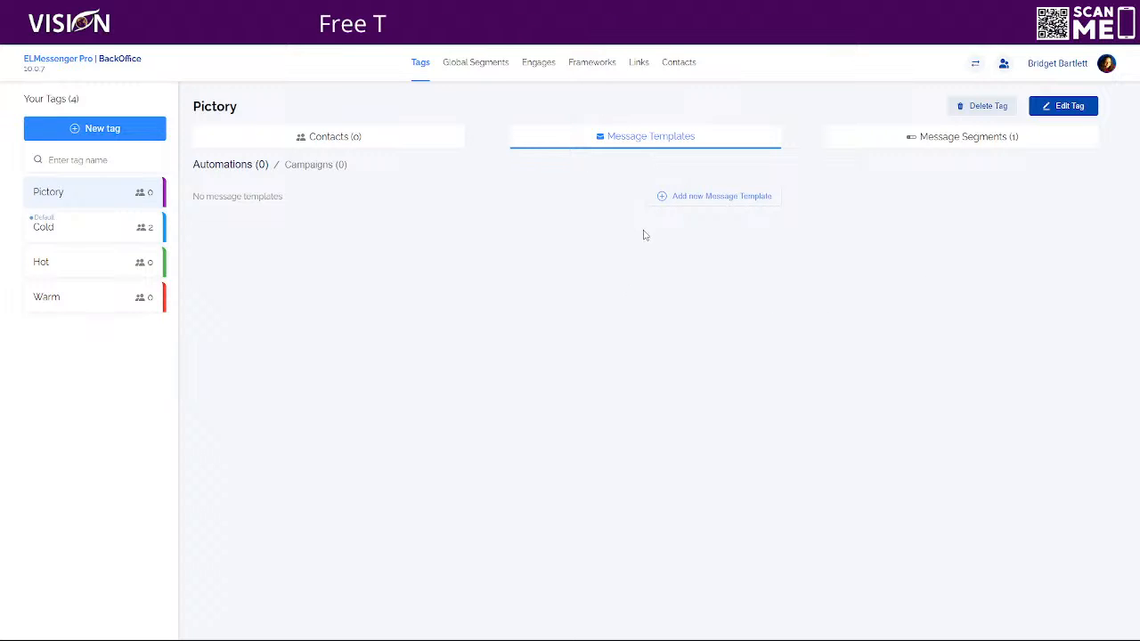
{"action": "left_click", "coordinate": [134, 230]}
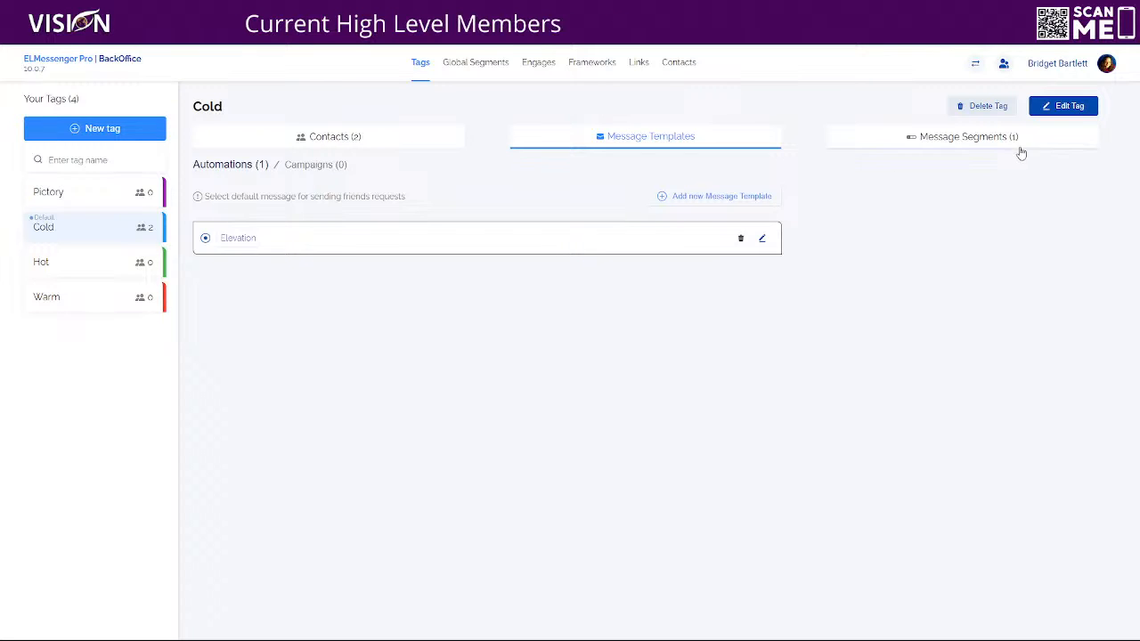
{"action": "left_click", "coordinate": [41, 262]}
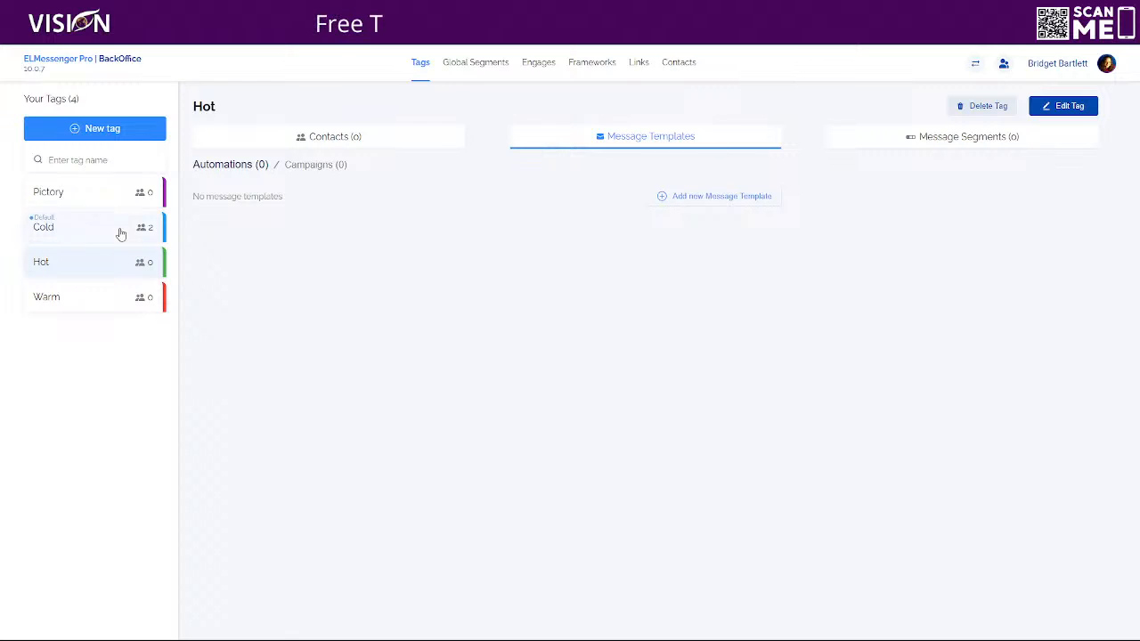
{"action": "left_click", "coordinate": [81, 196]}
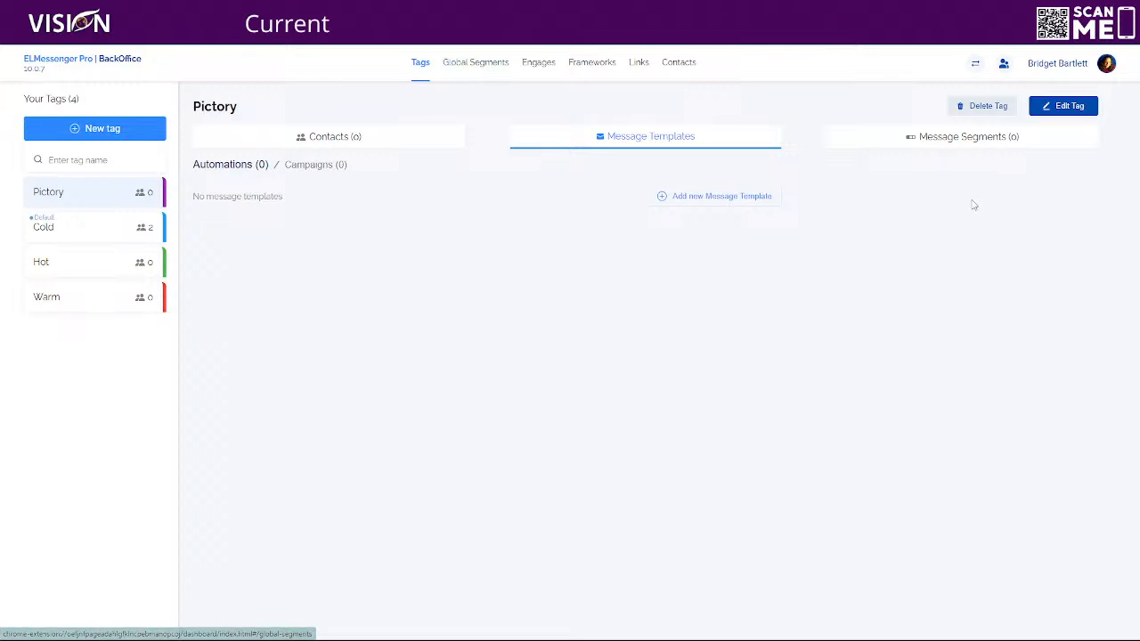
{"action": "left_click", "coordinate": [973, 142]}
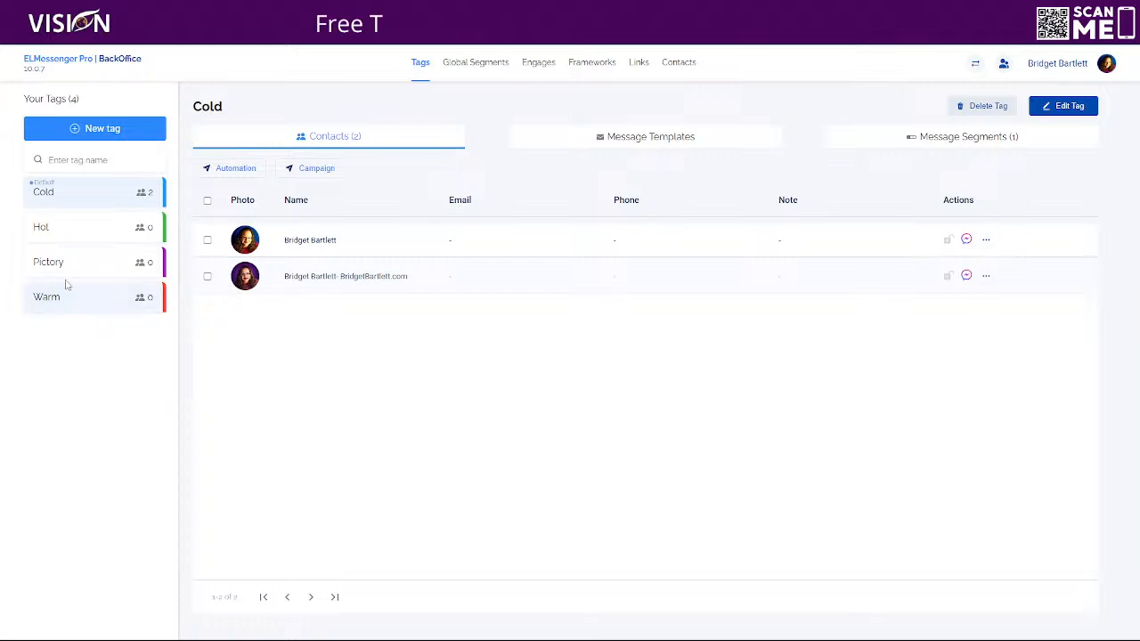
{"action": "left_click", "coordinate": [72, 264]}
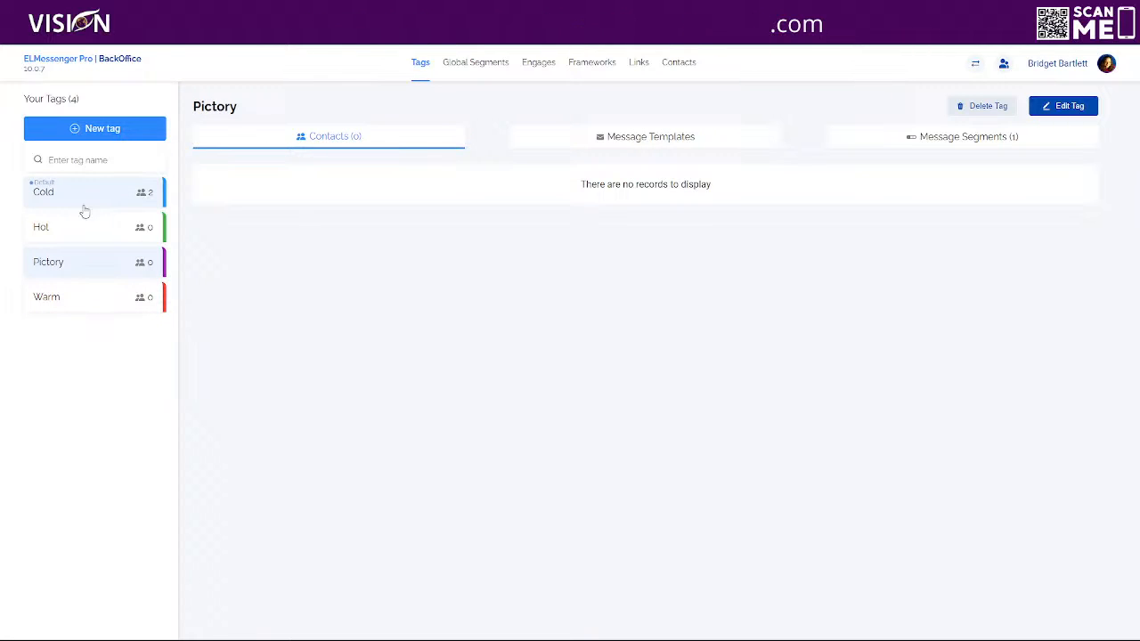
{"action": "left_click", "coordinate": [89, 192]}
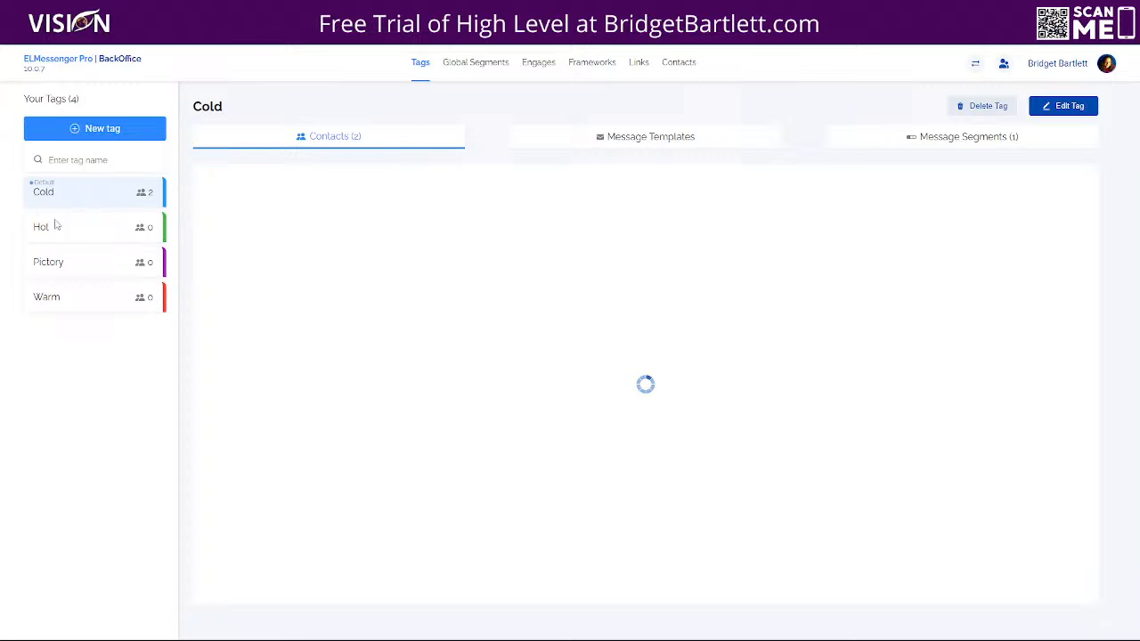
{"action": "left_click", "coordinate": [54, 263]}
{"action": "left_click", "coordinate": [949, 140]}
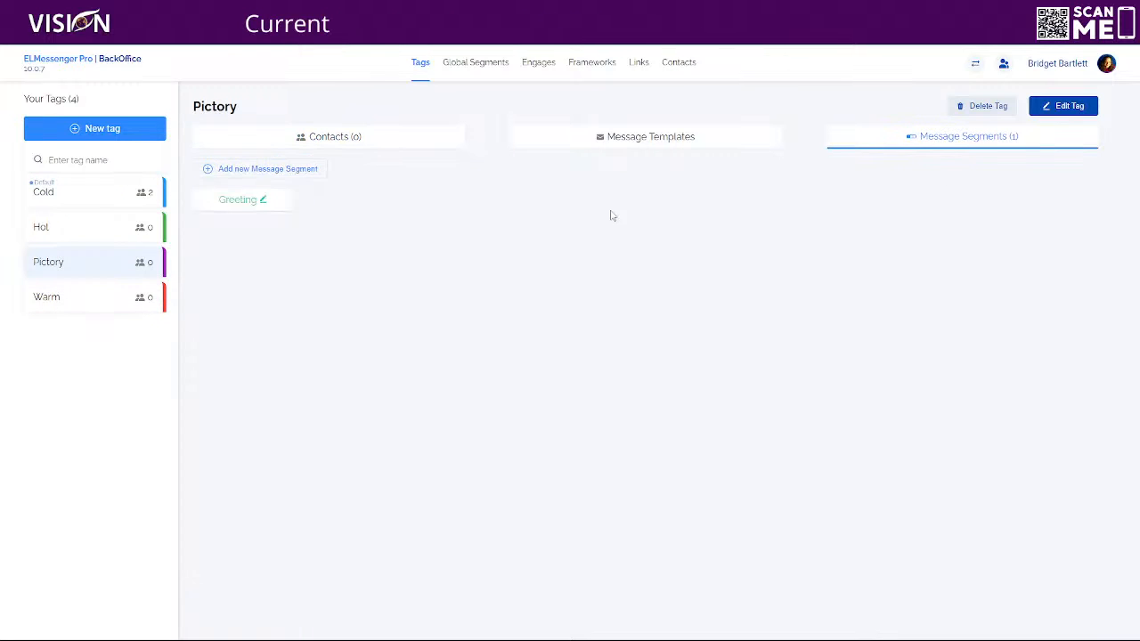
Start a new automation message template for the Pictory tag and insert its Greeting tag segment.
{"action": "left_click", "coordinate": [666, 140]}
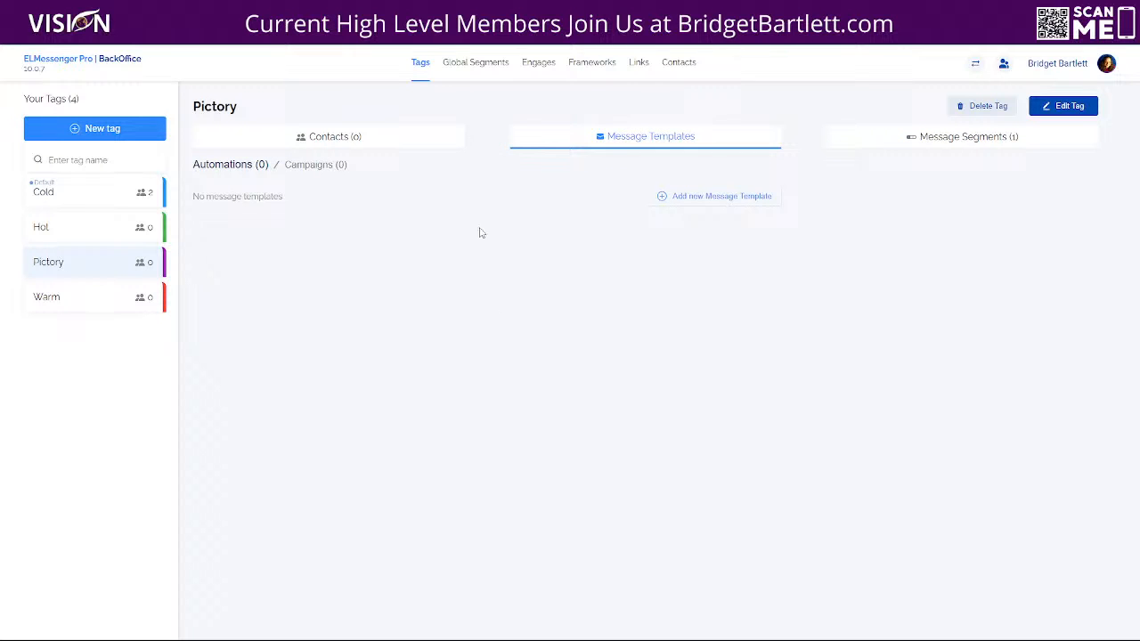
{"action": "left_click", "coordinate": [720, 196]}
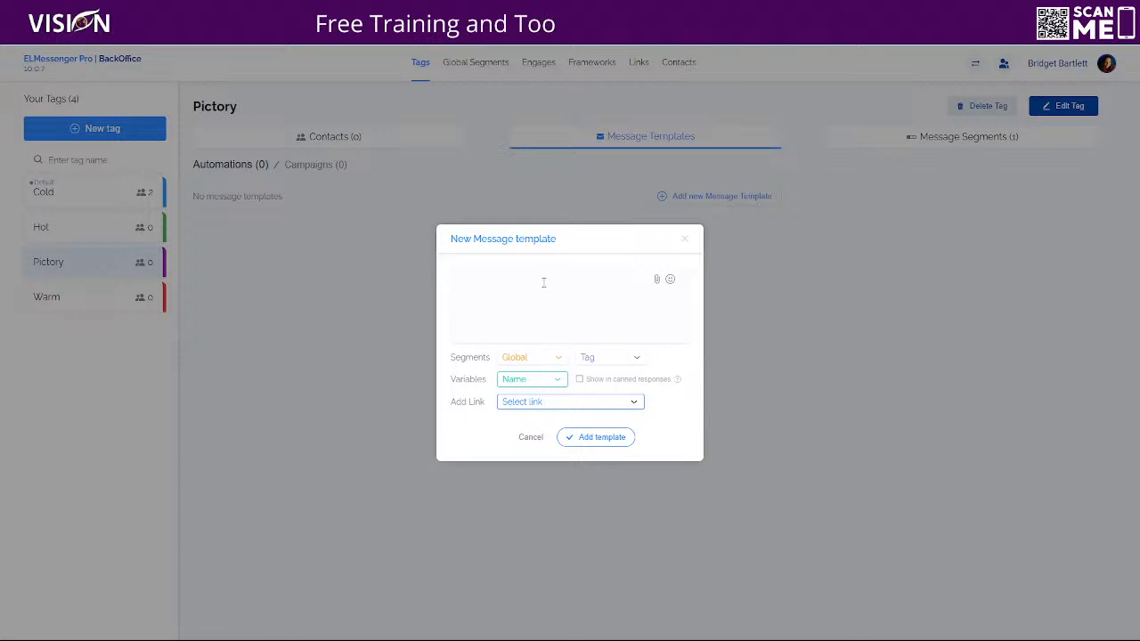
{"action": "left_click", "coordinate": [608, 363]}
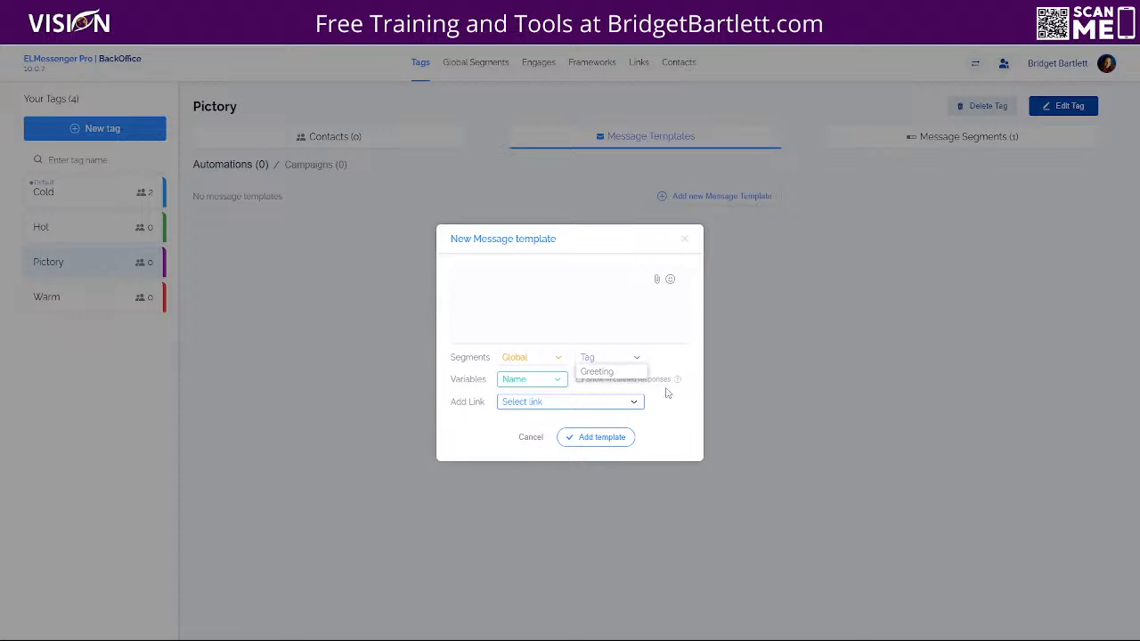
{"action": "left_click", "coordinate": [608, 374]}
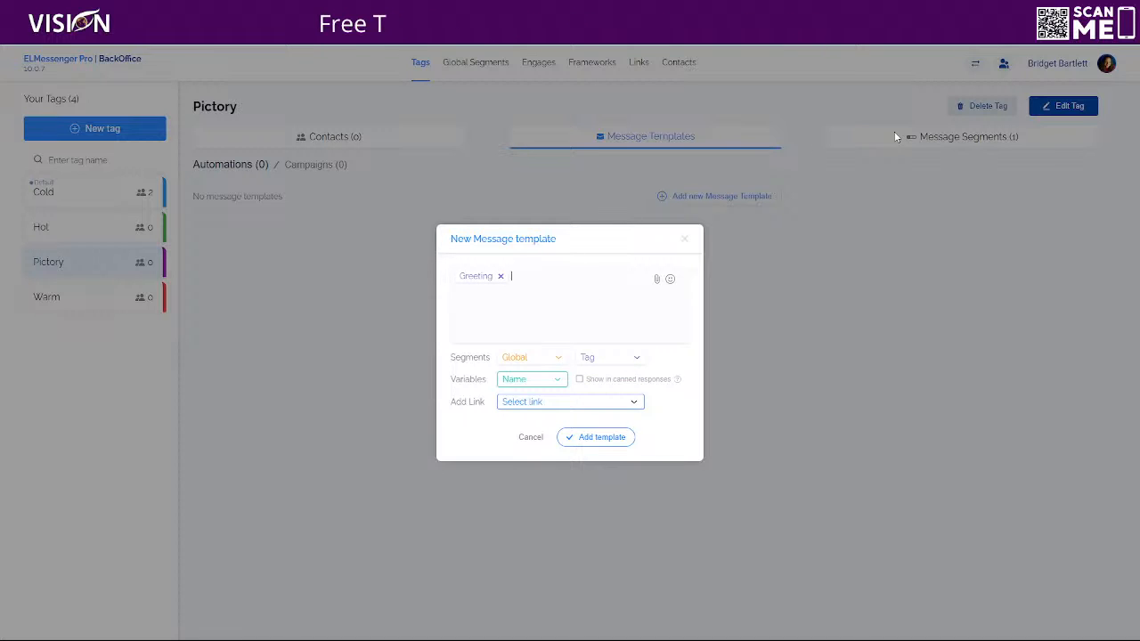
{"action": "left_click", "coordinate": [604, 360]}
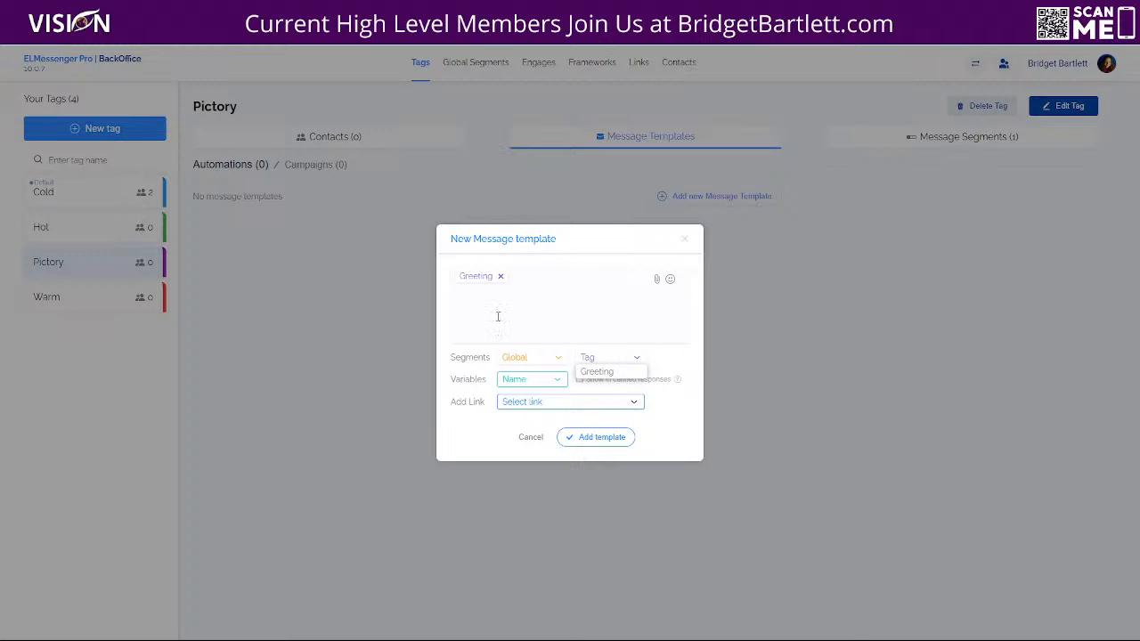
{"action": "left_click", "coordinate": [523, 361]}
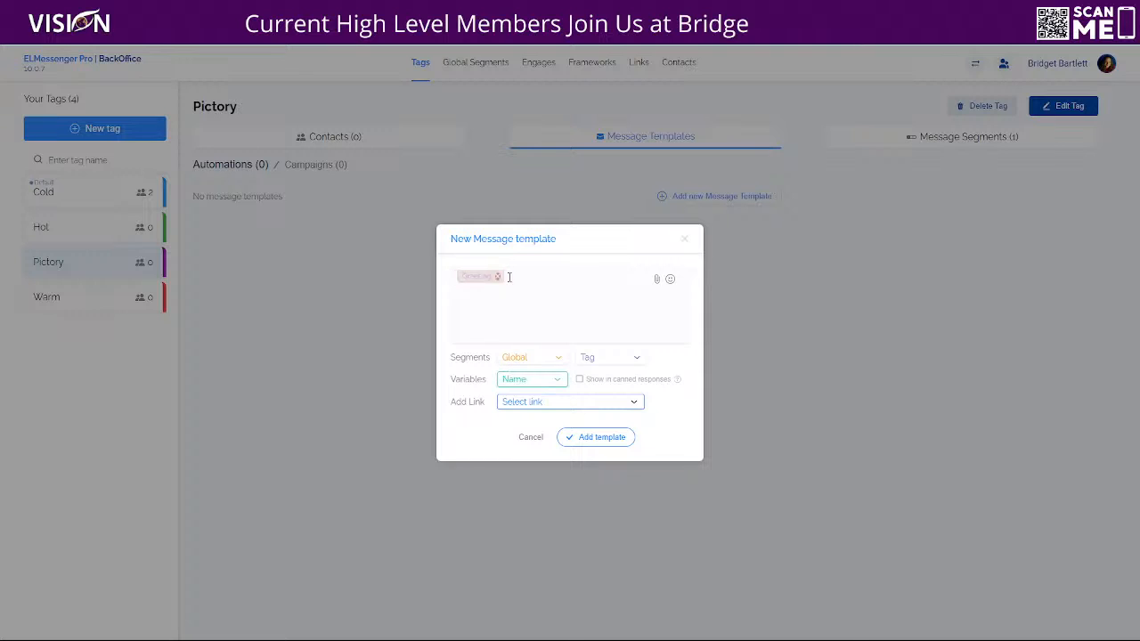
Try combining the global Hello segment with the Greeting tag segment in the template, and clear both.
{"action": "left_click", "coordinate": [521, 359]}
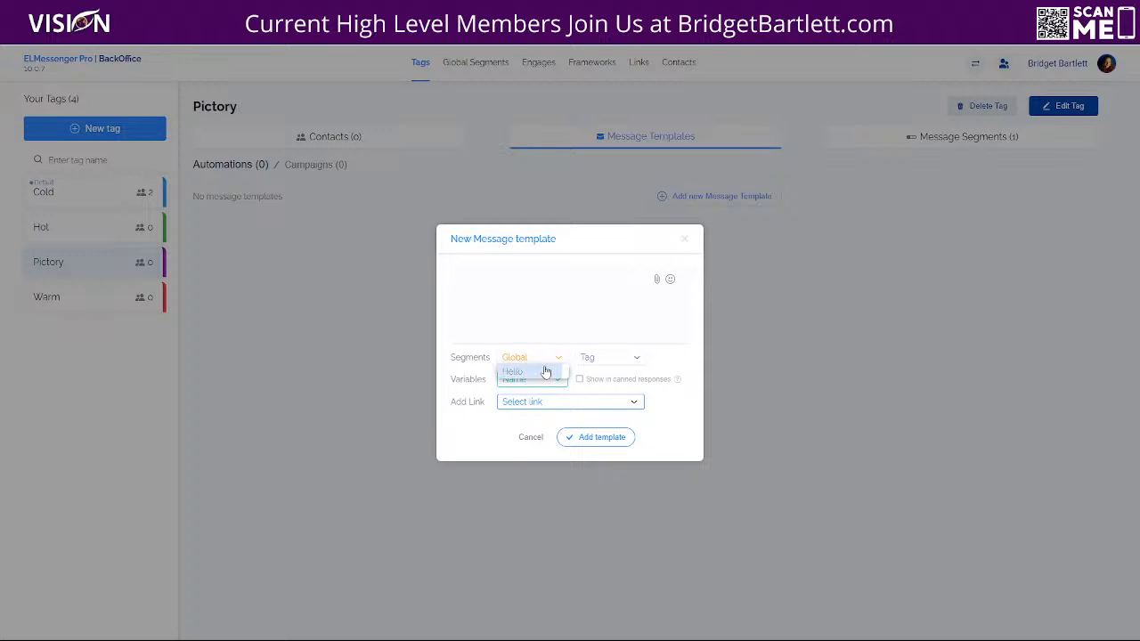
{"action": "left_click", "coordinate": [541, 368]}
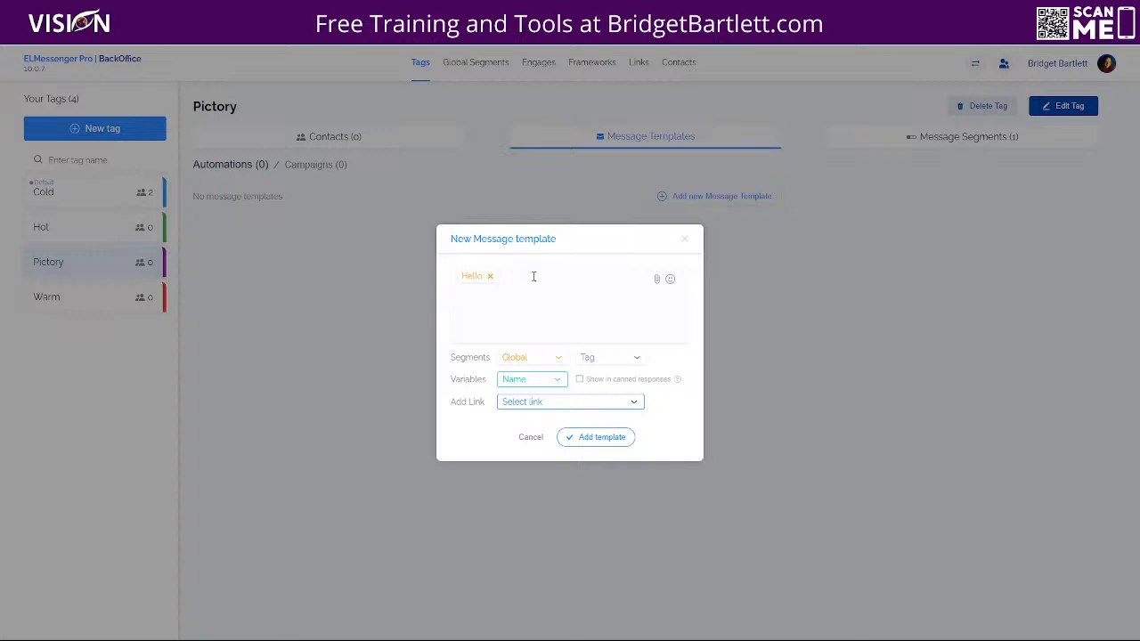
{"action": "left_click", "coordinate": [591, 358]}
{"action": "left_click", "coordinate": [606, 374]}
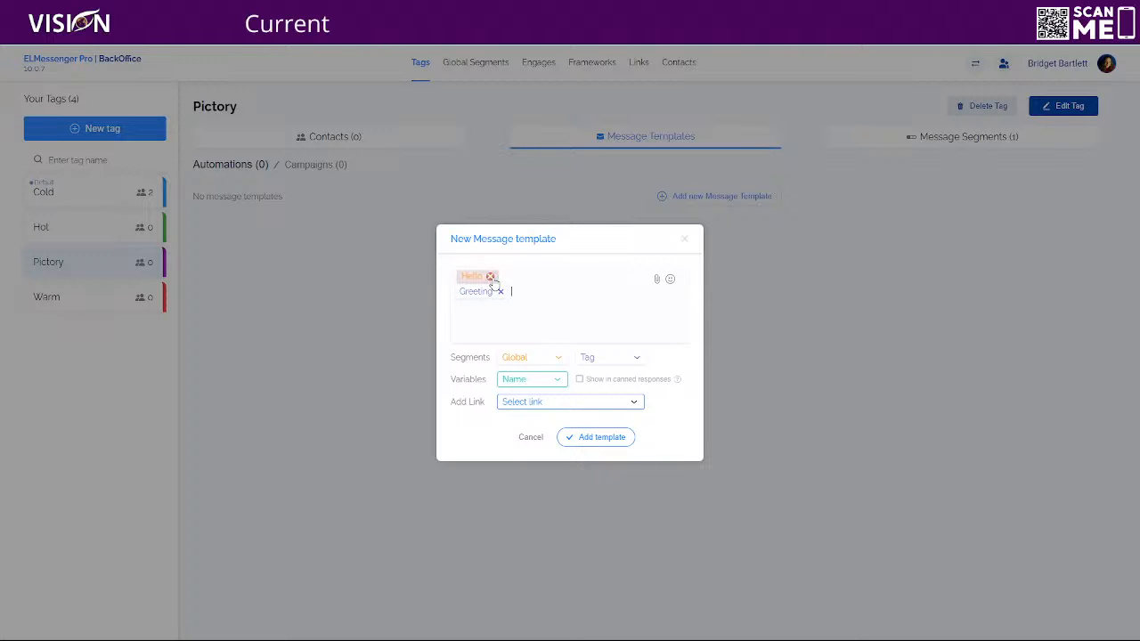
{"action": "left_click", "coordinate": [490, 276]}
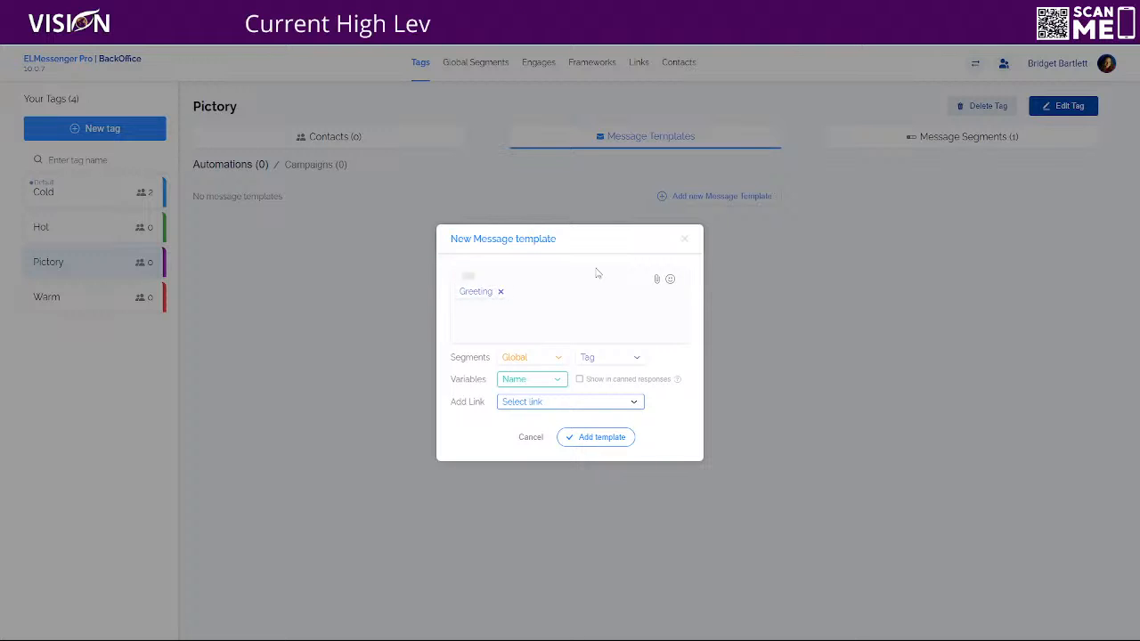
{"action": "left_click", "coordinate": [500, 289]}
Add the Pictory template with the Greeting tag segment and make it the default message for sending friend requests.
{"action": "left_click", "coordinate": [604, 360]}
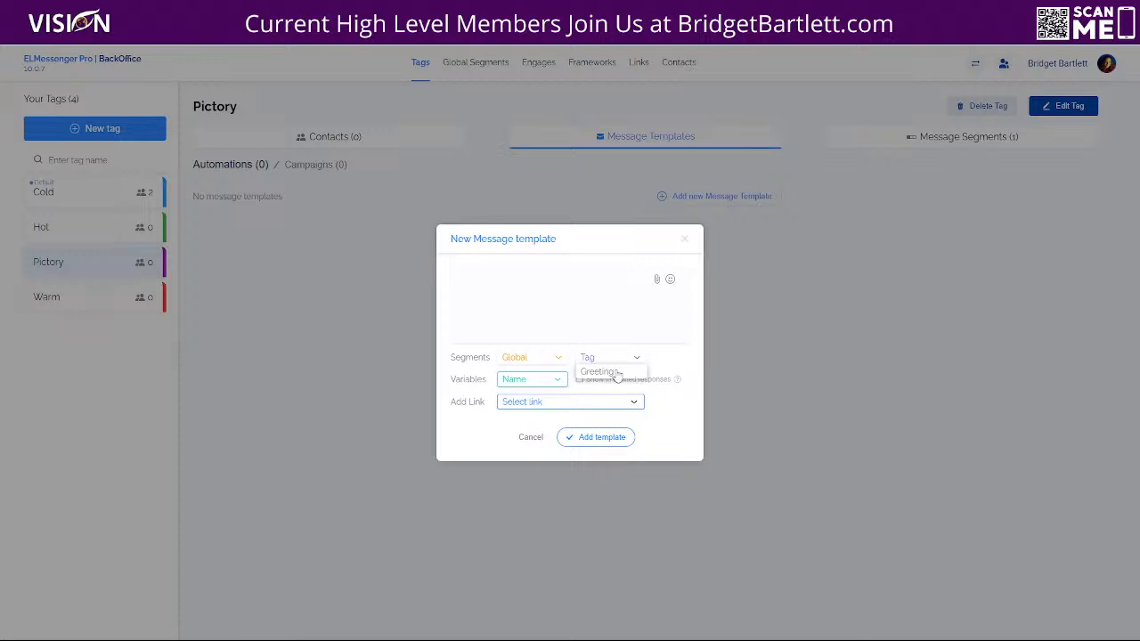
{"action": "left_click", "coordinate": [609, 372]}
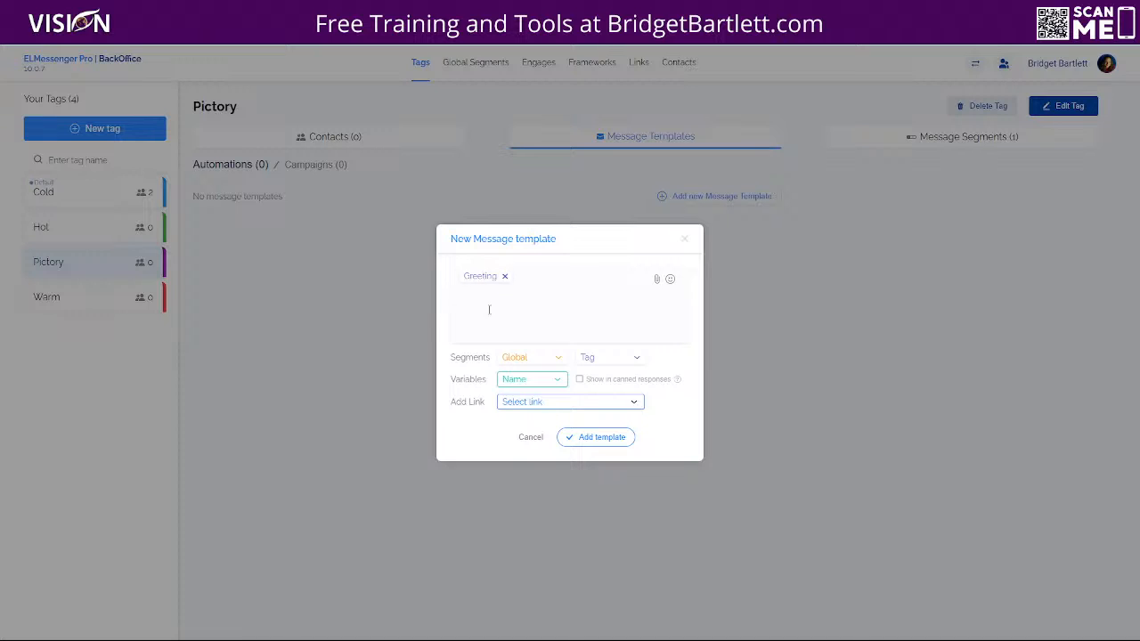
{"action": "left_click", "coordinate": [586, 435]}
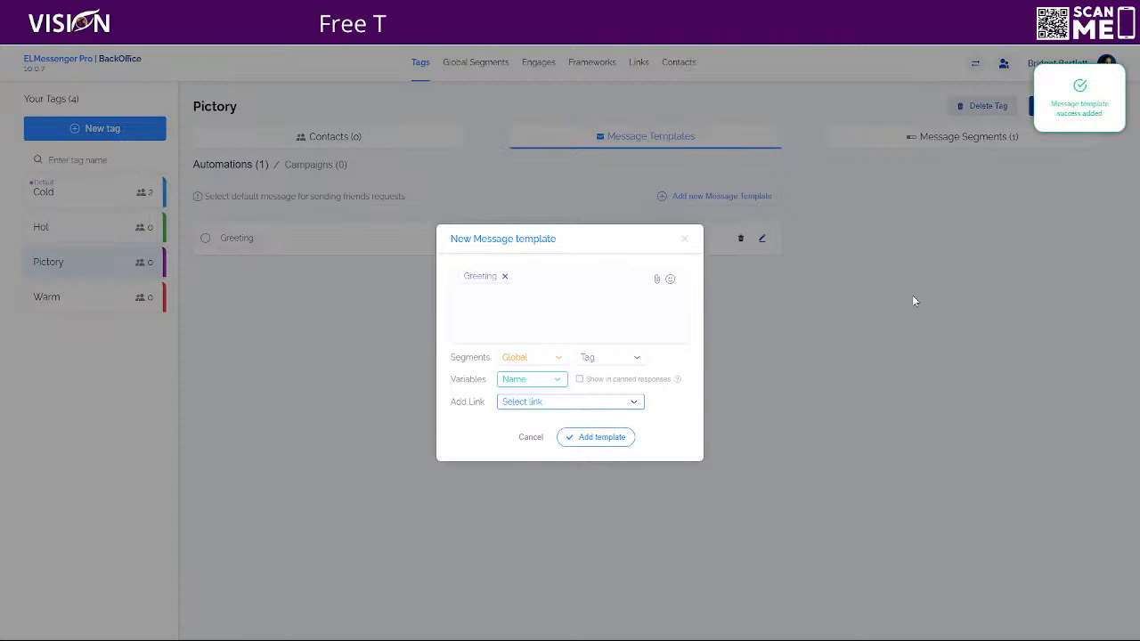
{"action": "left_click", "coordinate": [684, 239]}
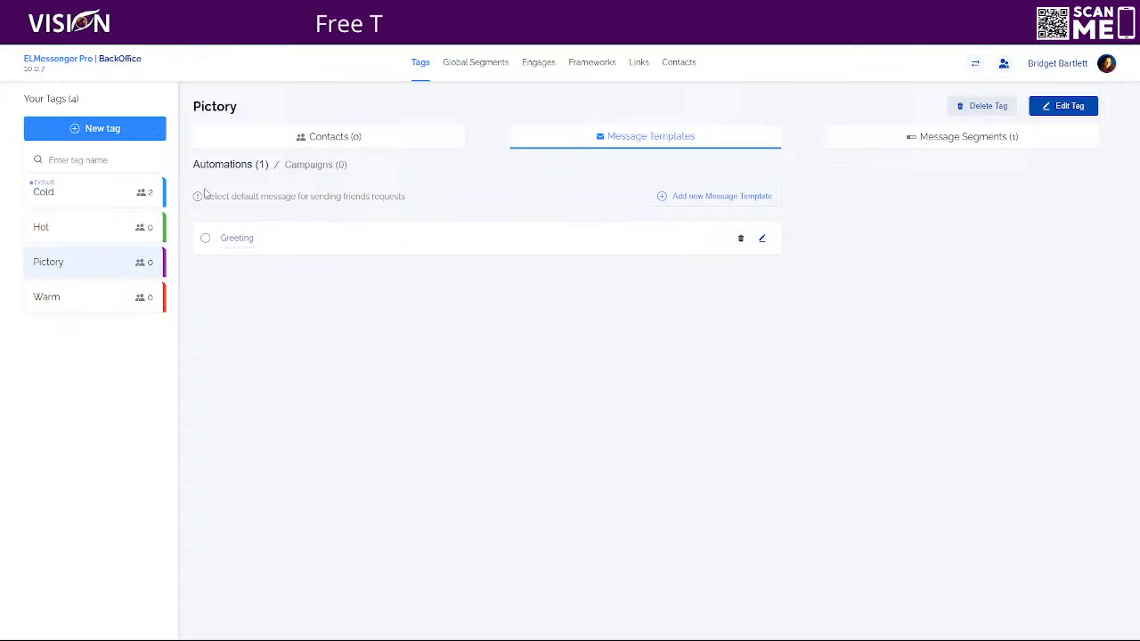
{"action": "left_click", "coordinate": [205, 239]}
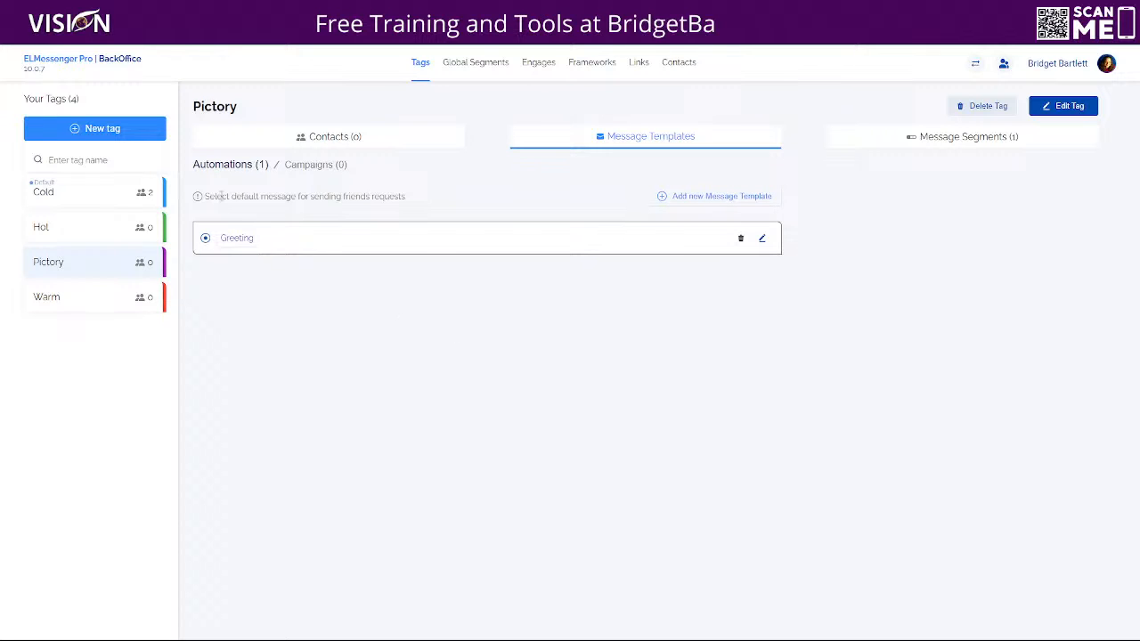
{"action": "left_click_drag", "start_coordinate": [287, 207], "coordinate": [415, 208]}
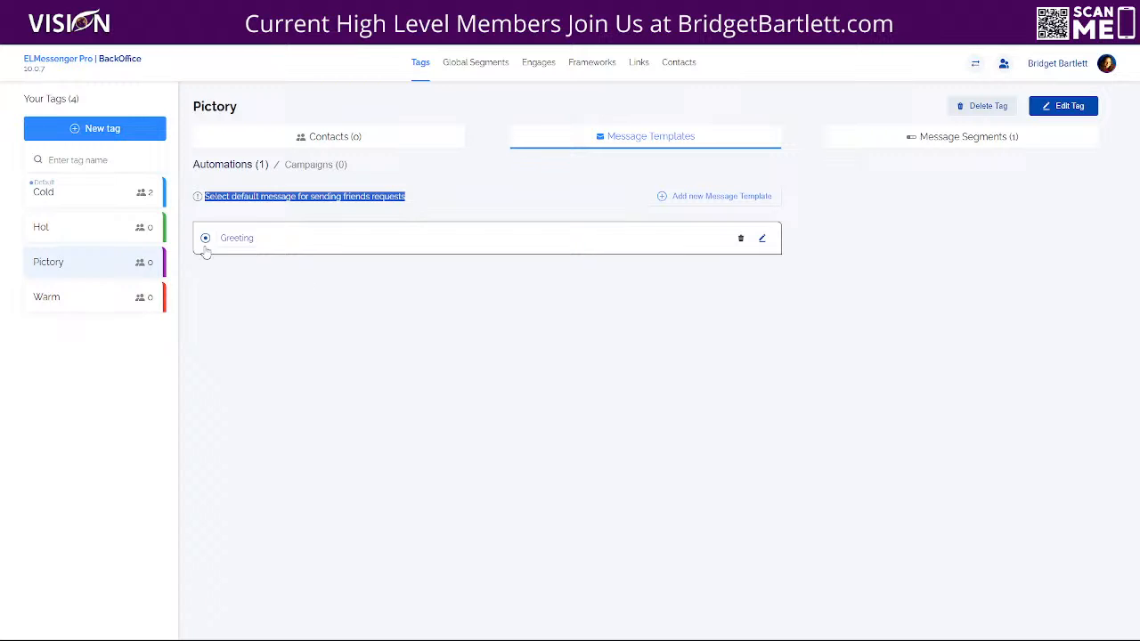
Check the contacts assigned to the Pictory tag and the overall contacts list.
{"action": "left_click", "coordinate": [345, 139]}
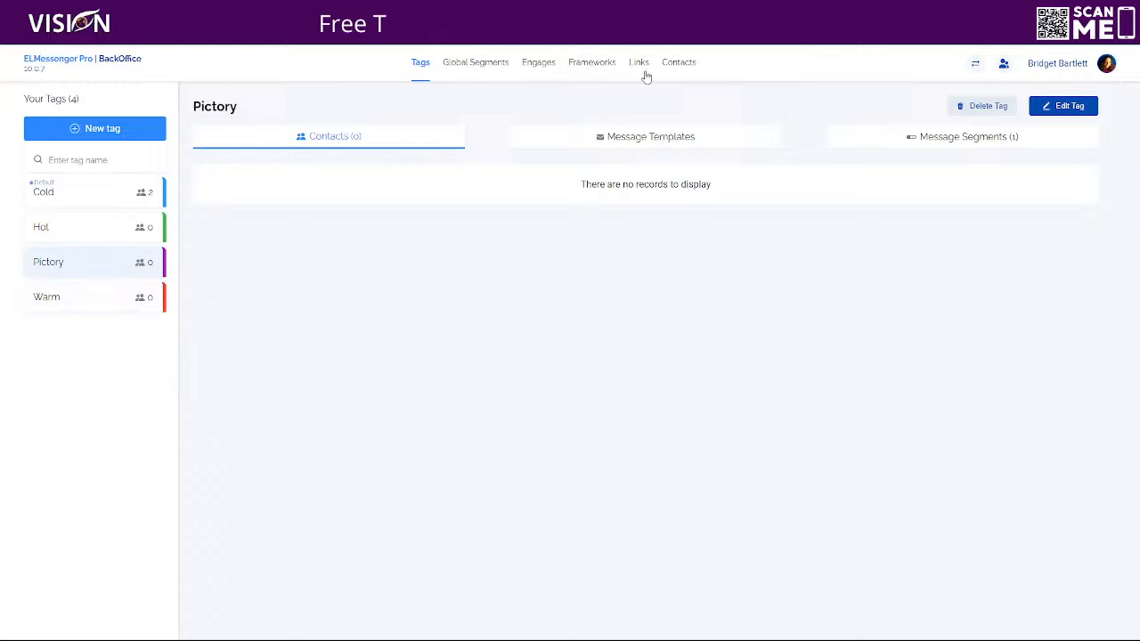
{"action": "left_click", "coordinate": [680, 67]}
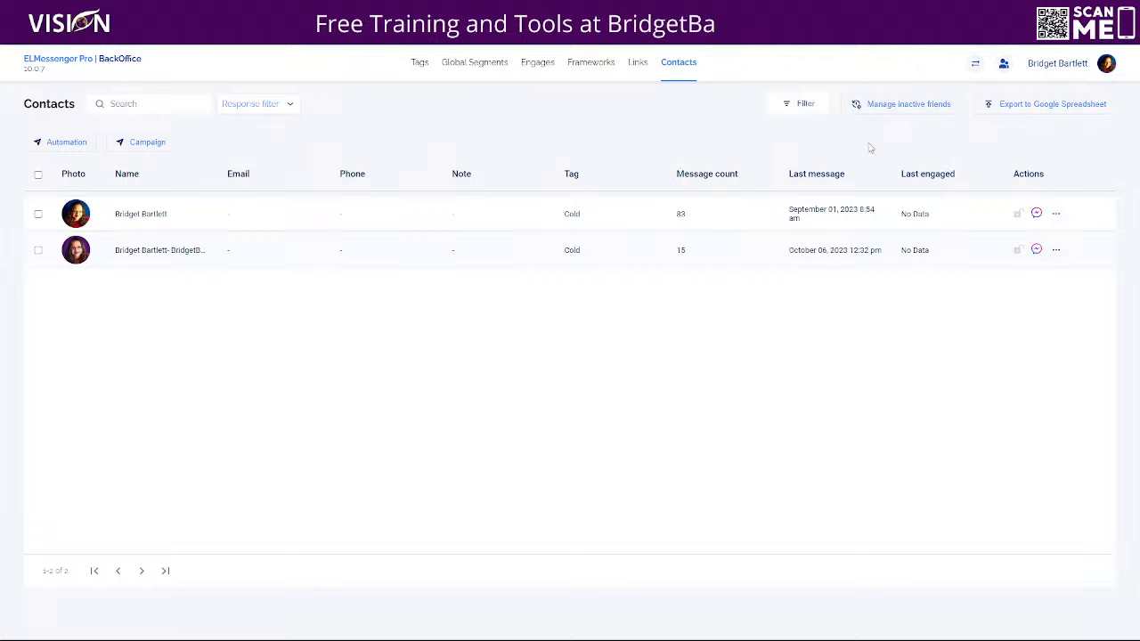
{"action": "left_click", "coordinate": [416, 62]}
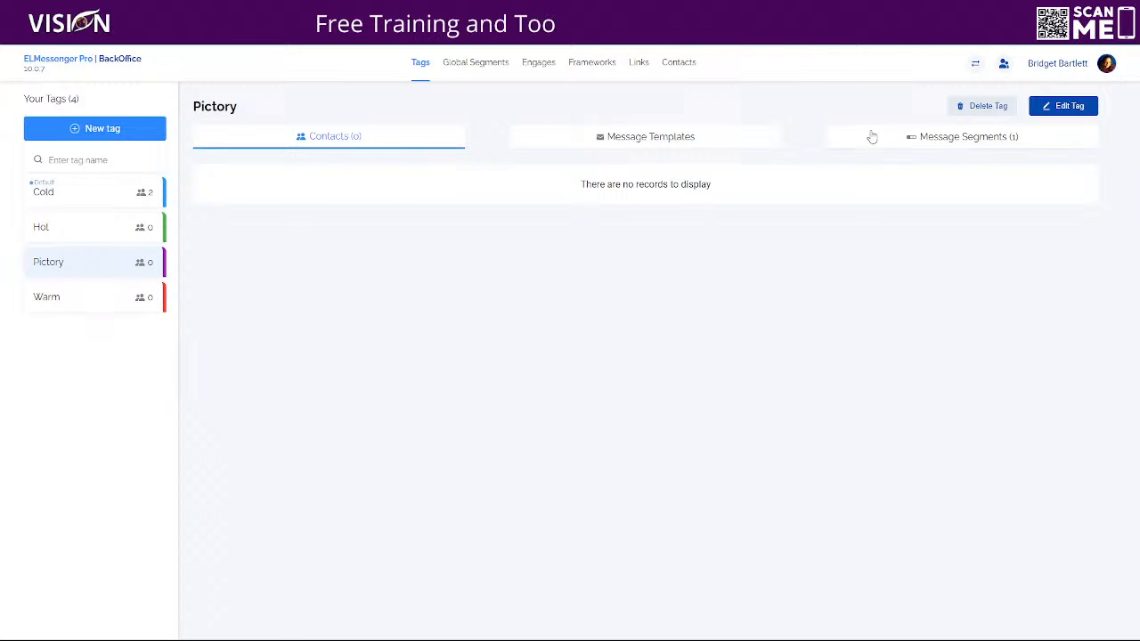
{"action": "left_click", "coordinate": [681, 64]}
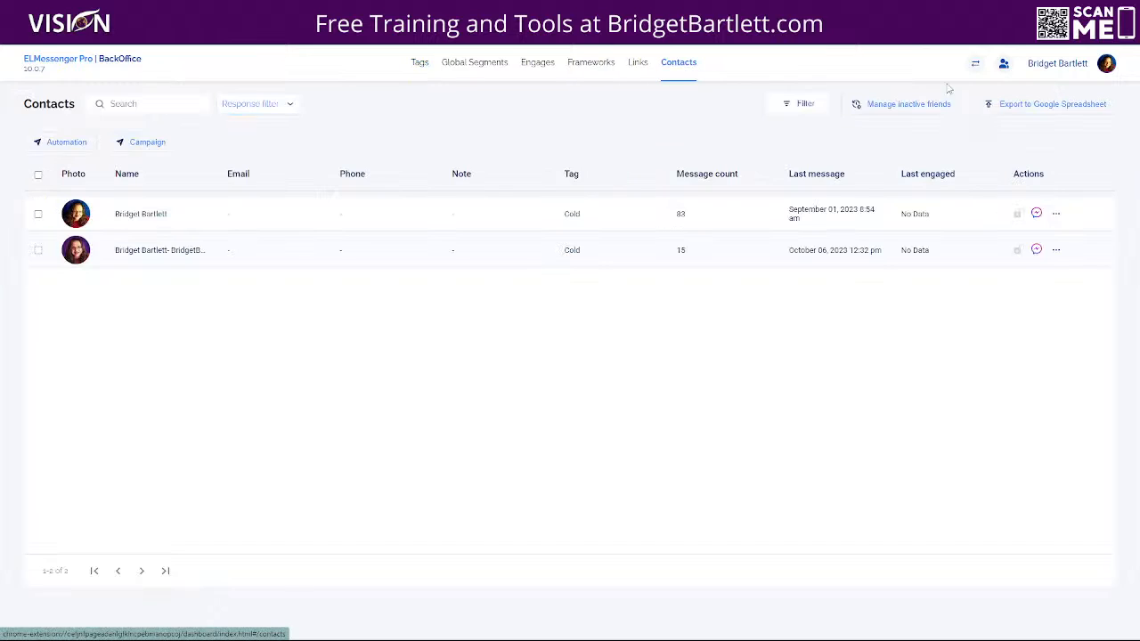
{"action": "left_click", "coordinate": [894, 109]}
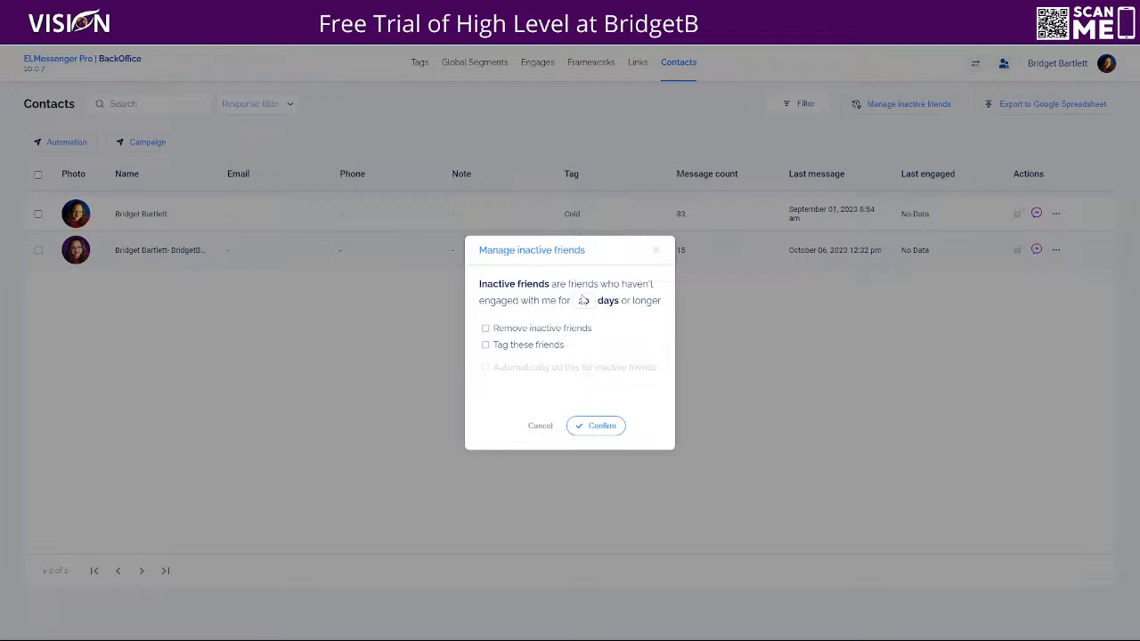
{"action": "left_click_drag", "start_coordinate": [592, 301], "coordinate": [574, 301]}
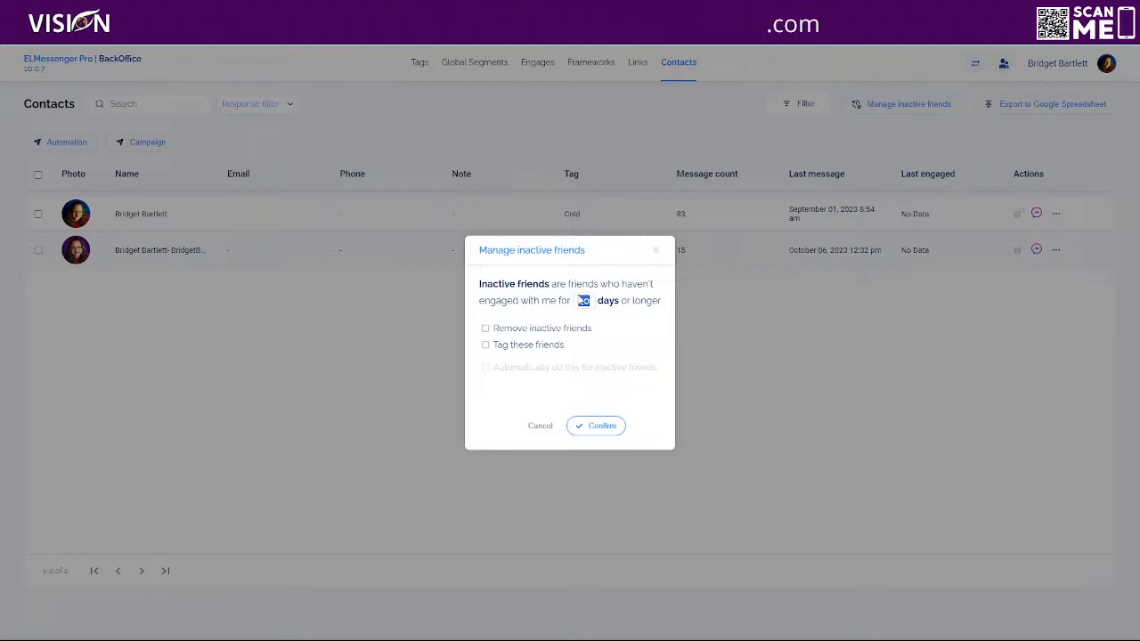
{"action": "type", "text": "60"}
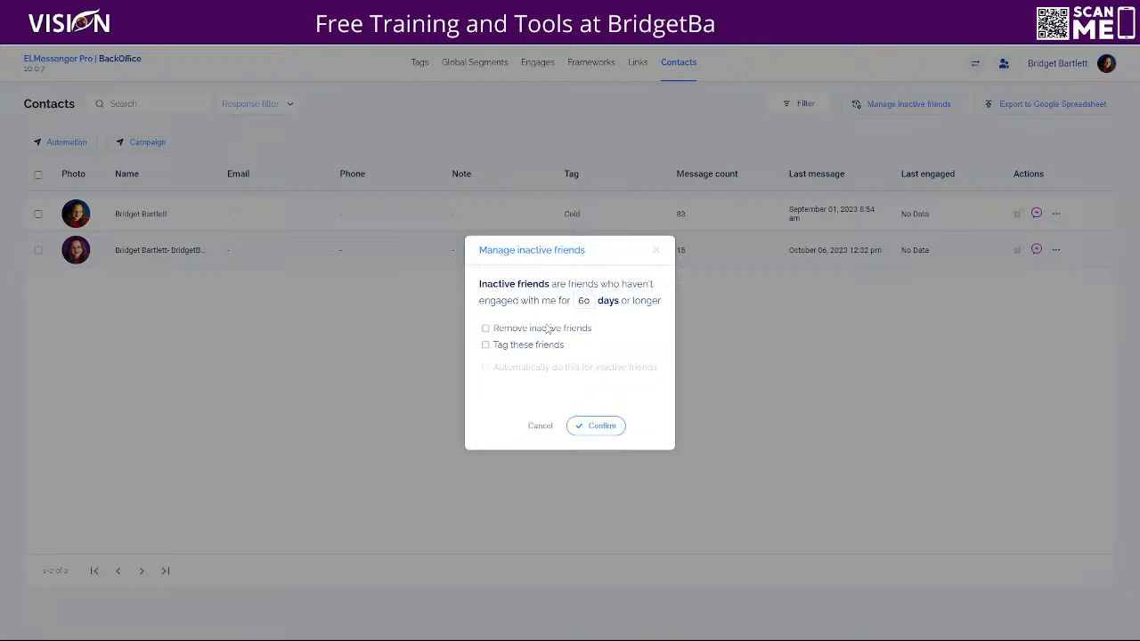
{"action": "left_click", "coordinate": [485, 328]}
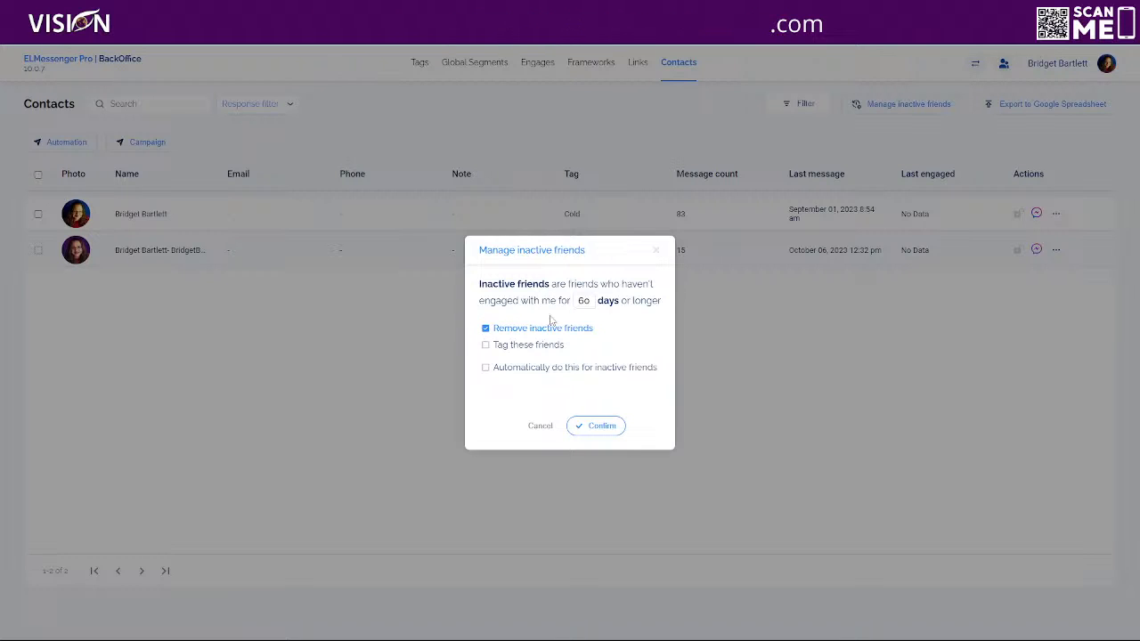
{"action": "left_click", "coordinate": [487, 329]}
{"action": "left_click", "coordinate": [486, 346]}
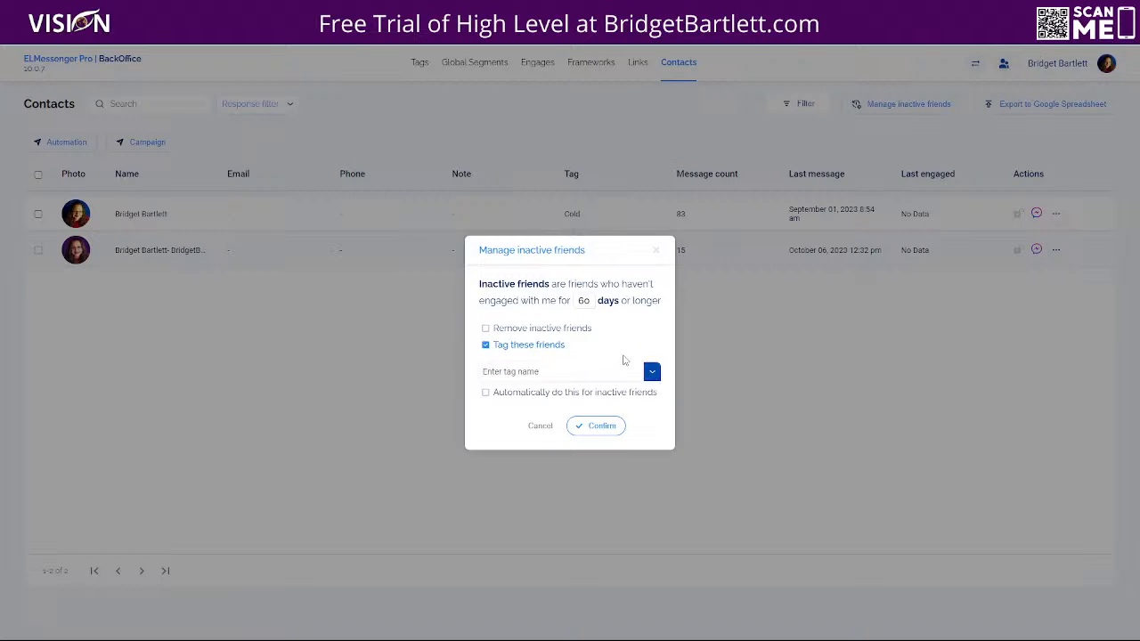
{"action": "left_click", "coordinate": [522, 369]}
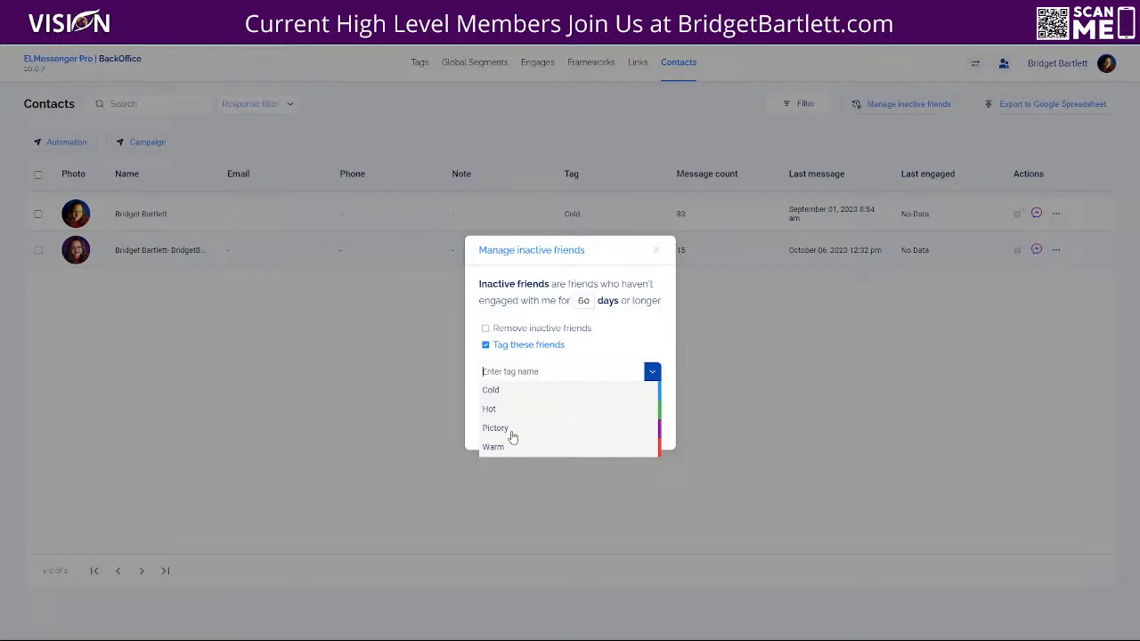
{"action": "left_click", "coordinate": [656, 250]}
Create a new tag named Inactive with the dark blue colour.
{"action": "left_click", "coordinate": [419, 64]}
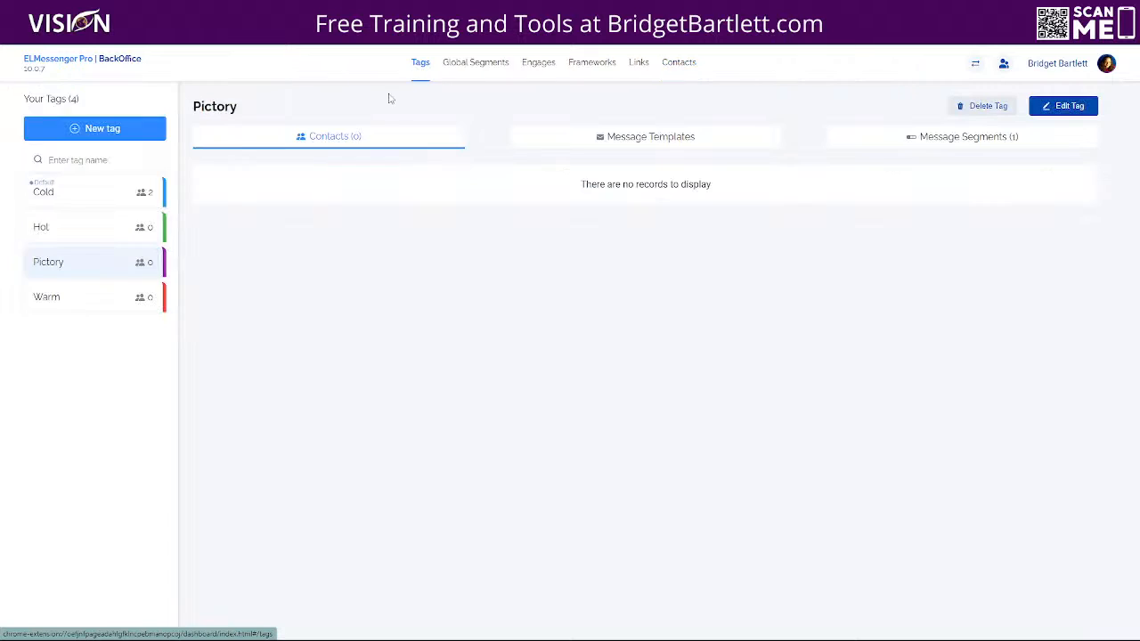
{"action": "left_click", "coordinate": [95, 128]}
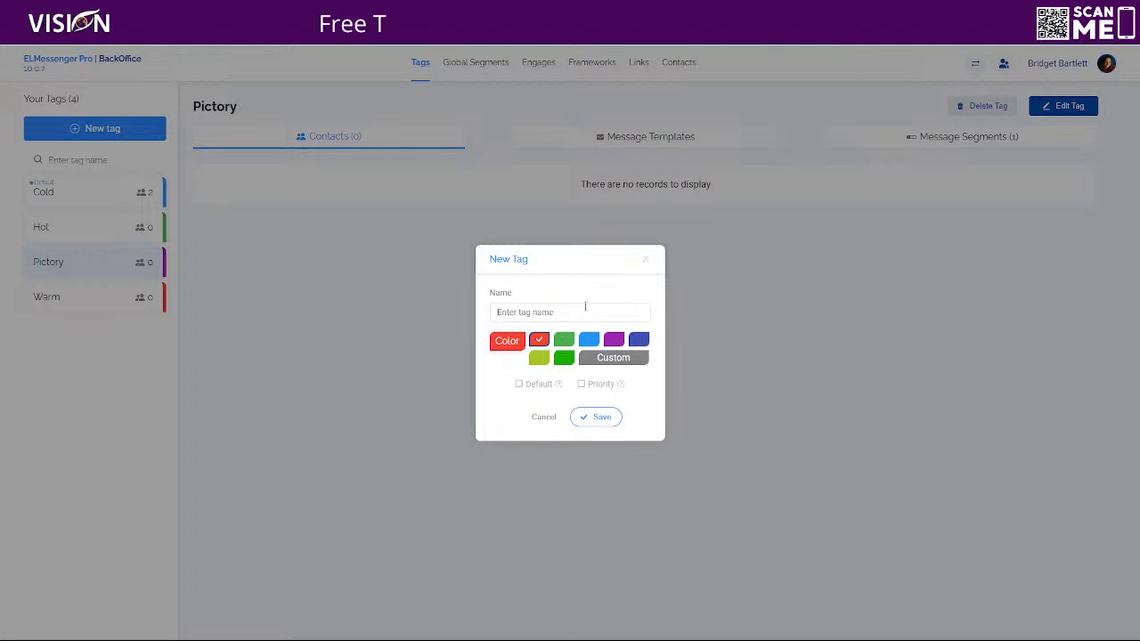
{"action": "left_click", "coordinate": [585, 308]}
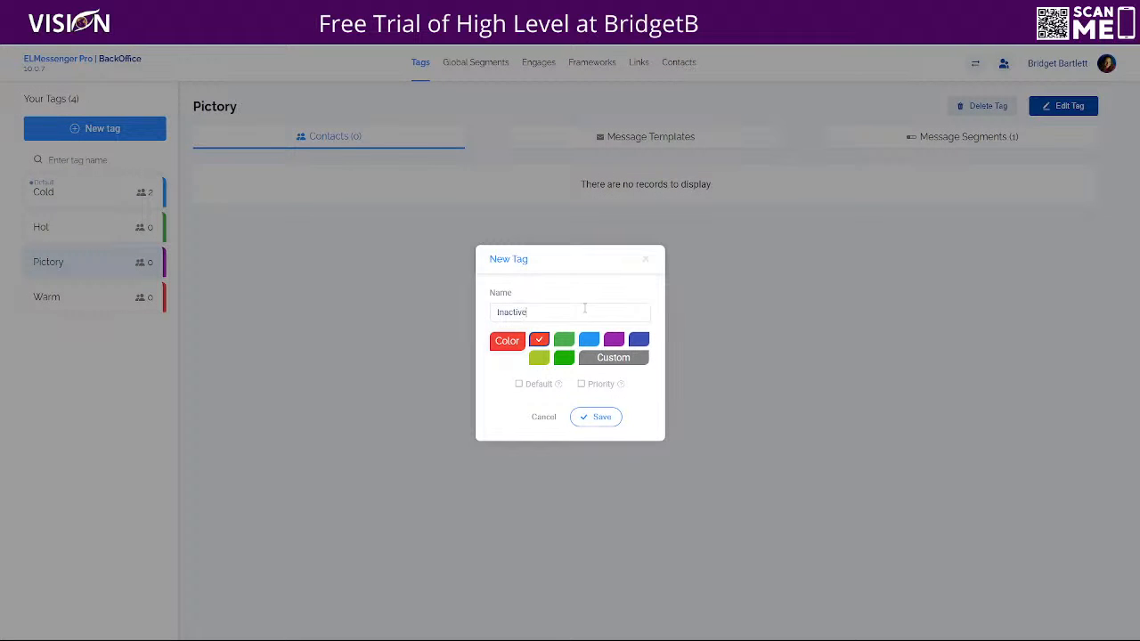
{"action": "left_click", "coordinate": [638, 339]}
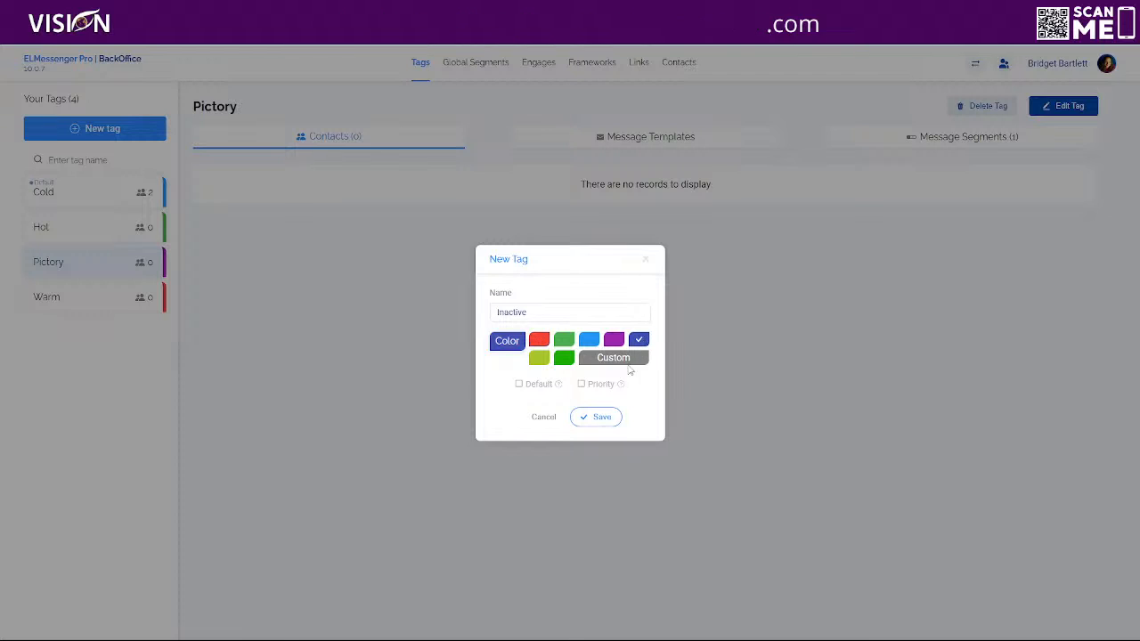
{"action": "left_click", "coordinate": [588, 423]}
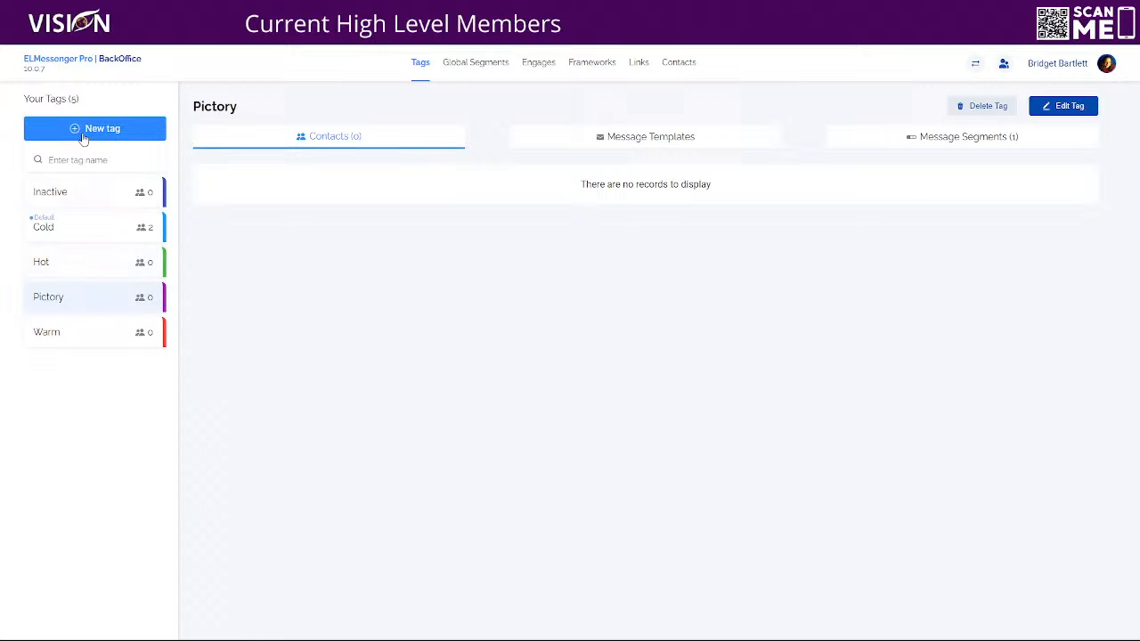
Create a new tag named Family / Friends with the dark green colour.
{"action": "left_click", "coordinate": [102, 131]}
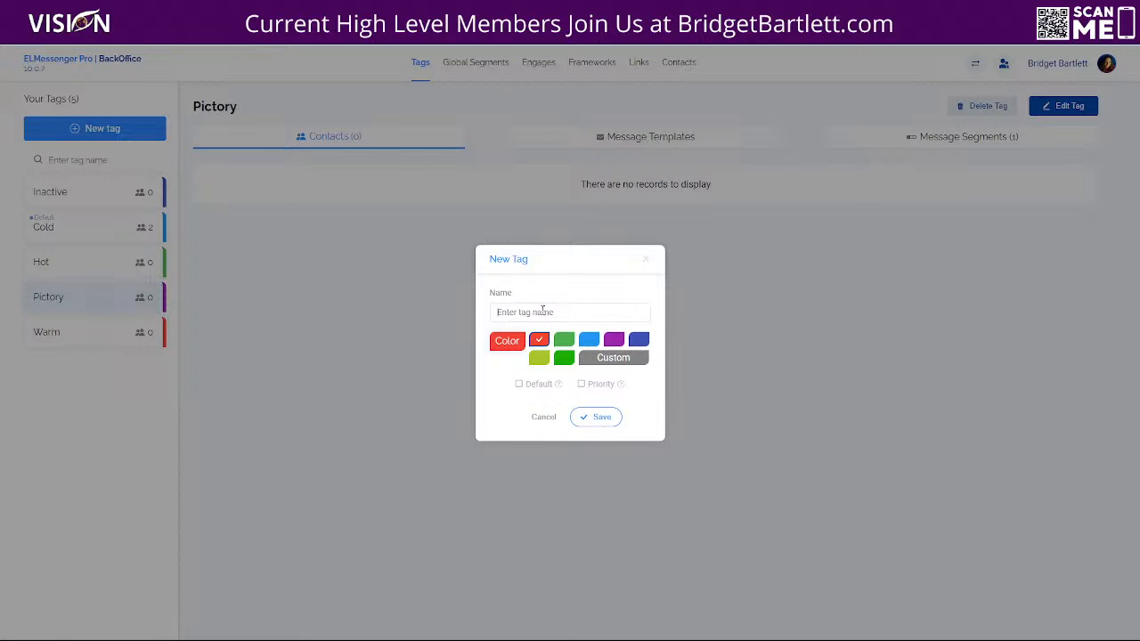
{"action": "type", "text": "Family / Friends"}
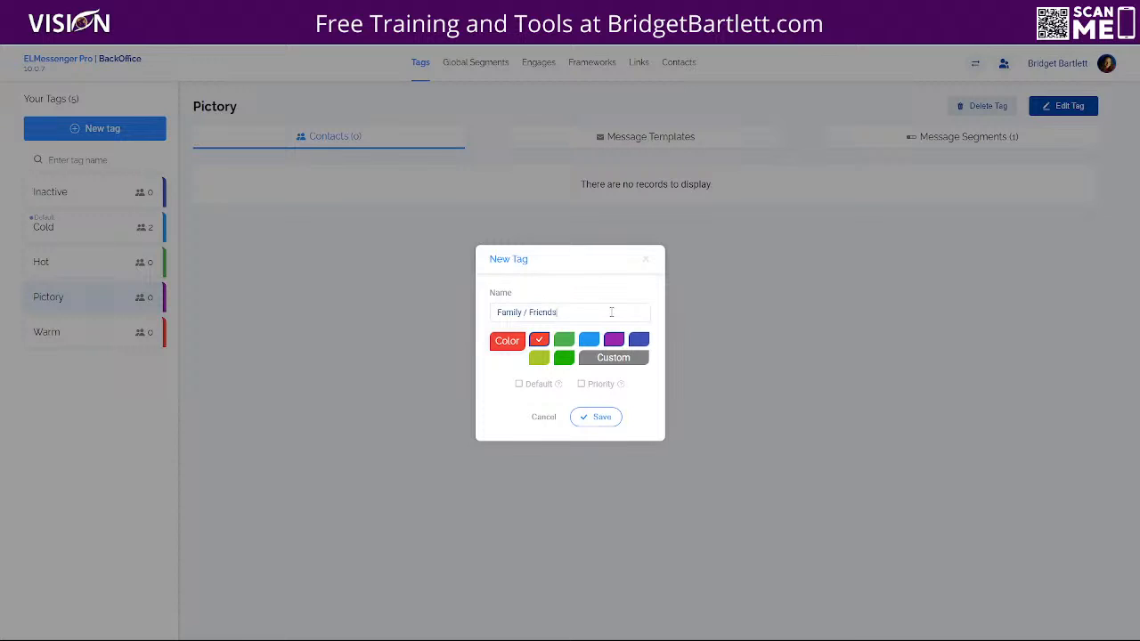
{"action": "left_click", "coordinate": [564, 357]}
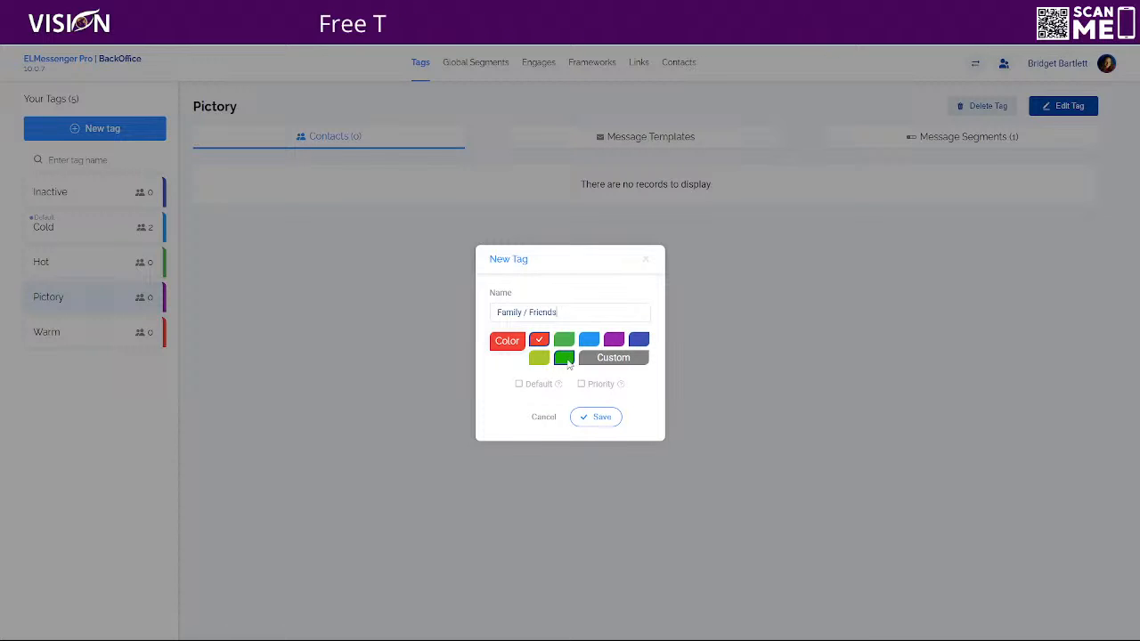
{"action": "left_click", "coordinate": [598, 417]}
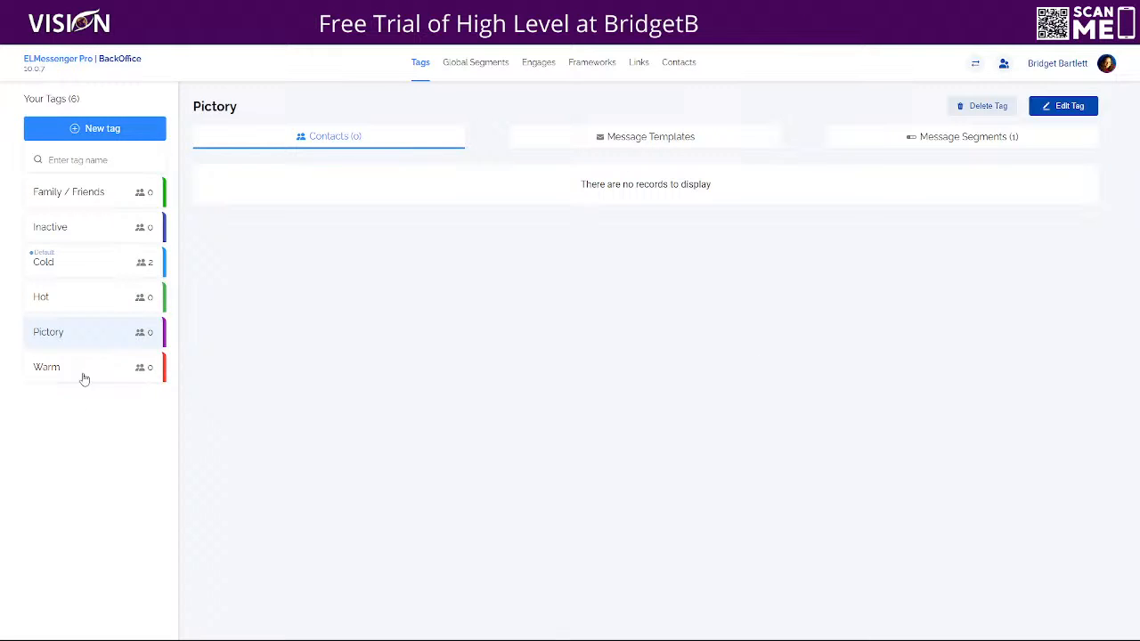
Change the first contact's tag in the contacts list to Family / Friends.
{"action": "left_click", "coordinate": [666, 62]}
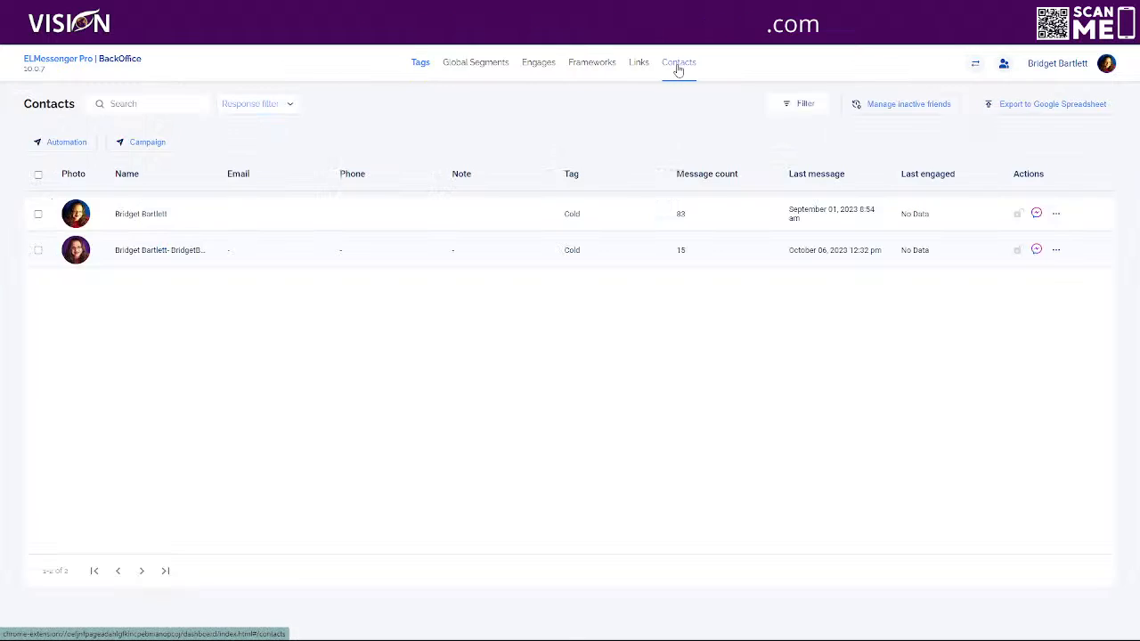
{"action": "left_click", "coordinate": [38, 216]}
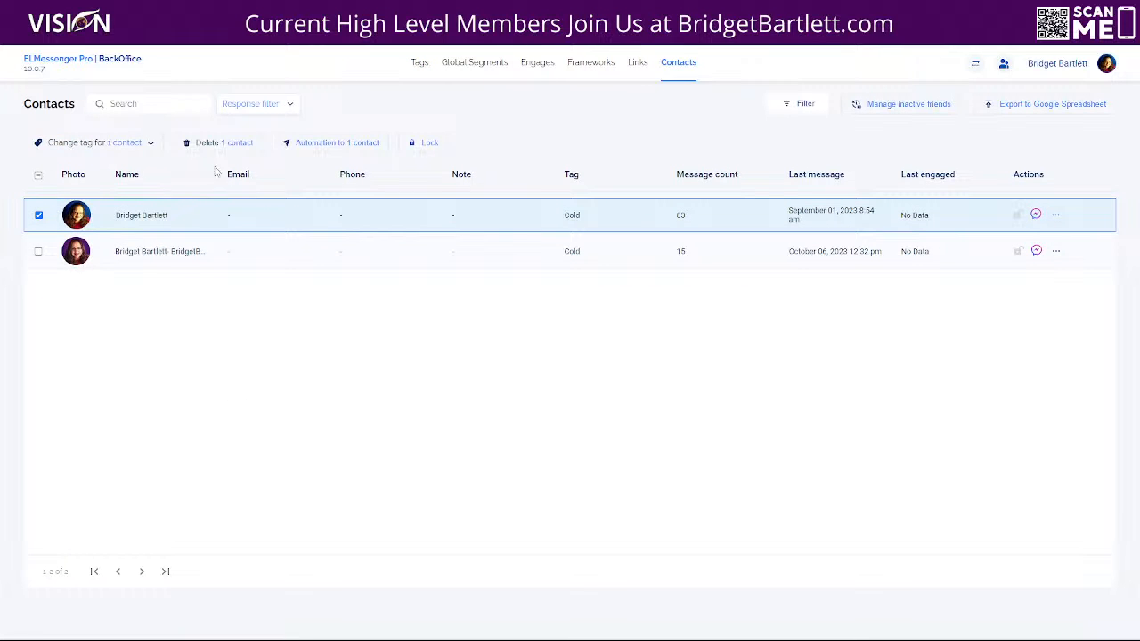
{"action": "left_click", "coordinate": [142, 144]}
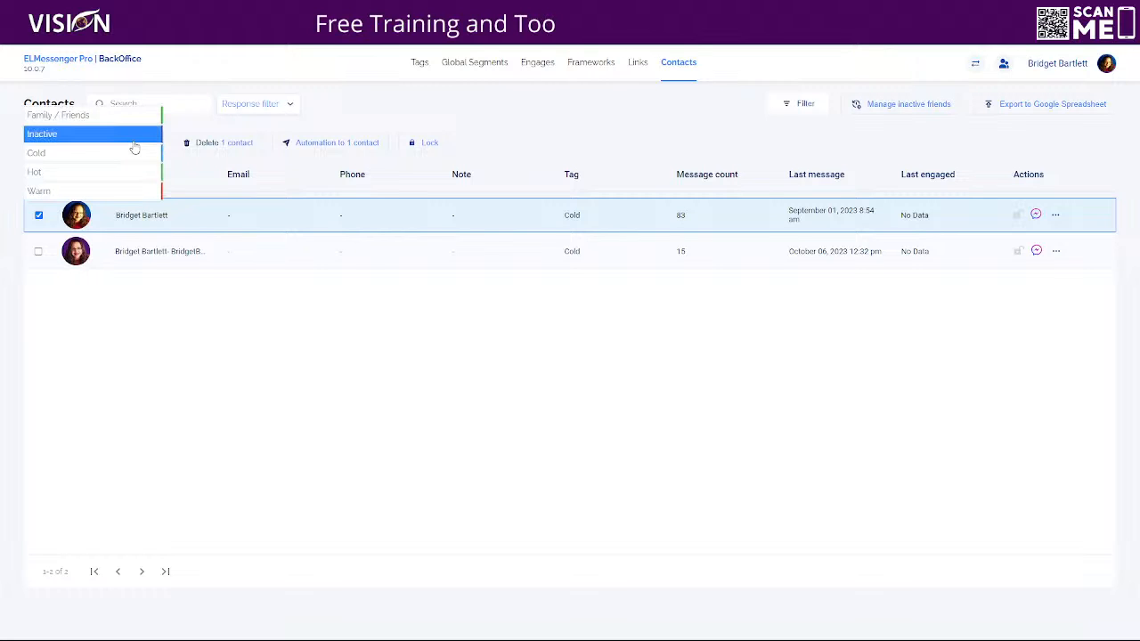
{"action": "left_click", "coordinate": [87, 116]}
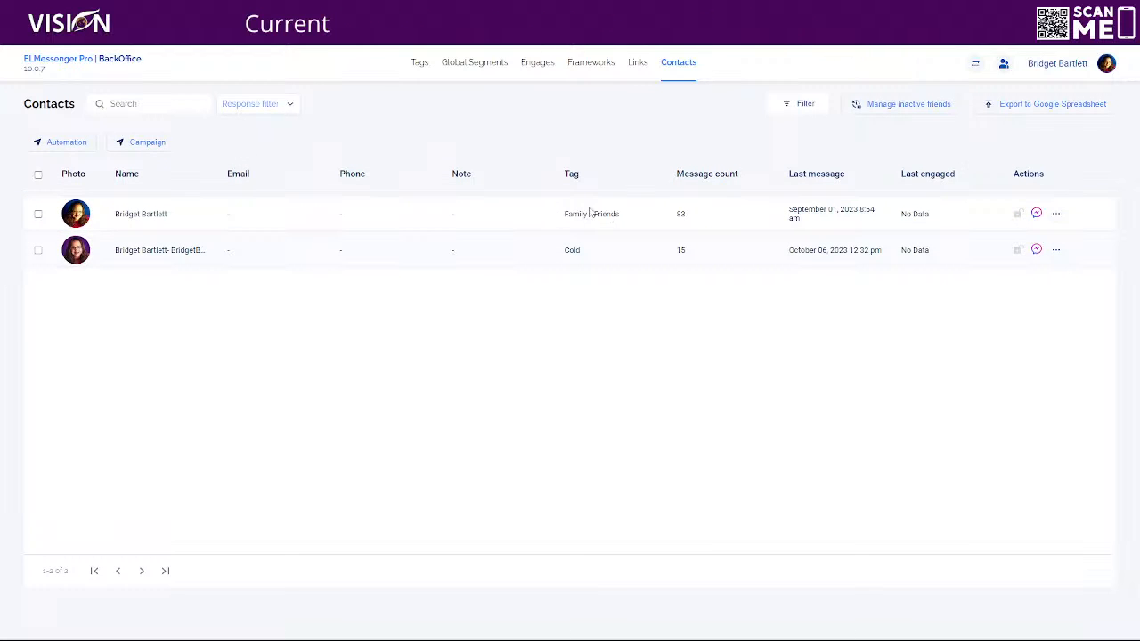
Try locking the Family / Friends contact, unlock it again, and view the contacts under the Family / Friends tag.
{"action": "left_click", "coordinate": [1018, 219]}
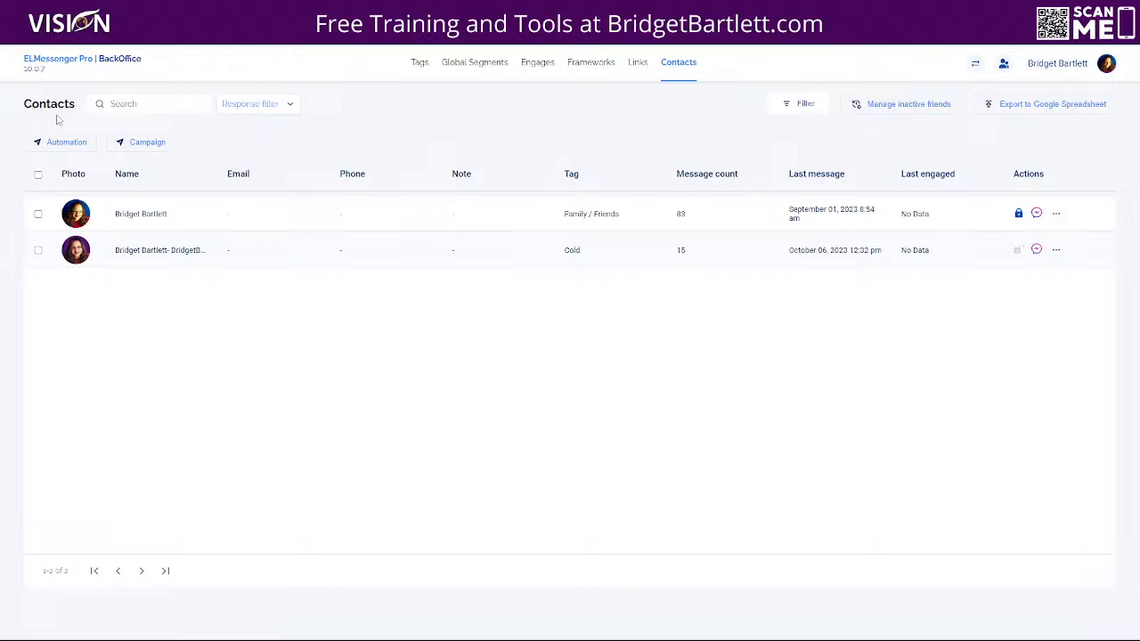
{"action": "left_click", "coordinate": [1018, 213]}
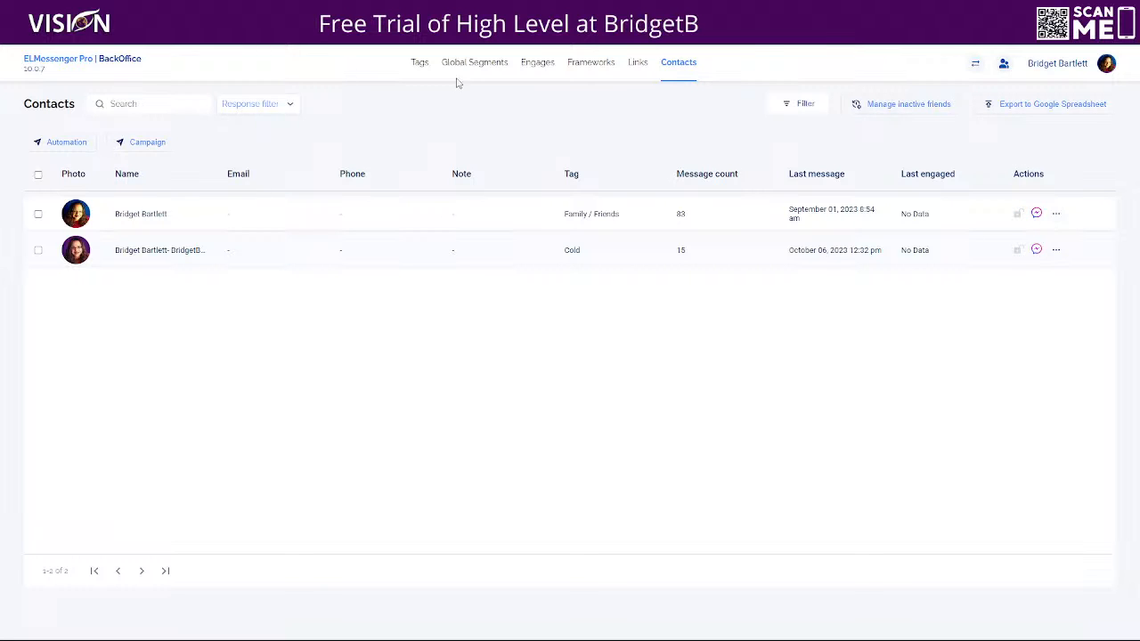
{"action": "left_click", "coordinate": [419, 63]}
{"action": "left_click", "coordinate": [71, 194]}
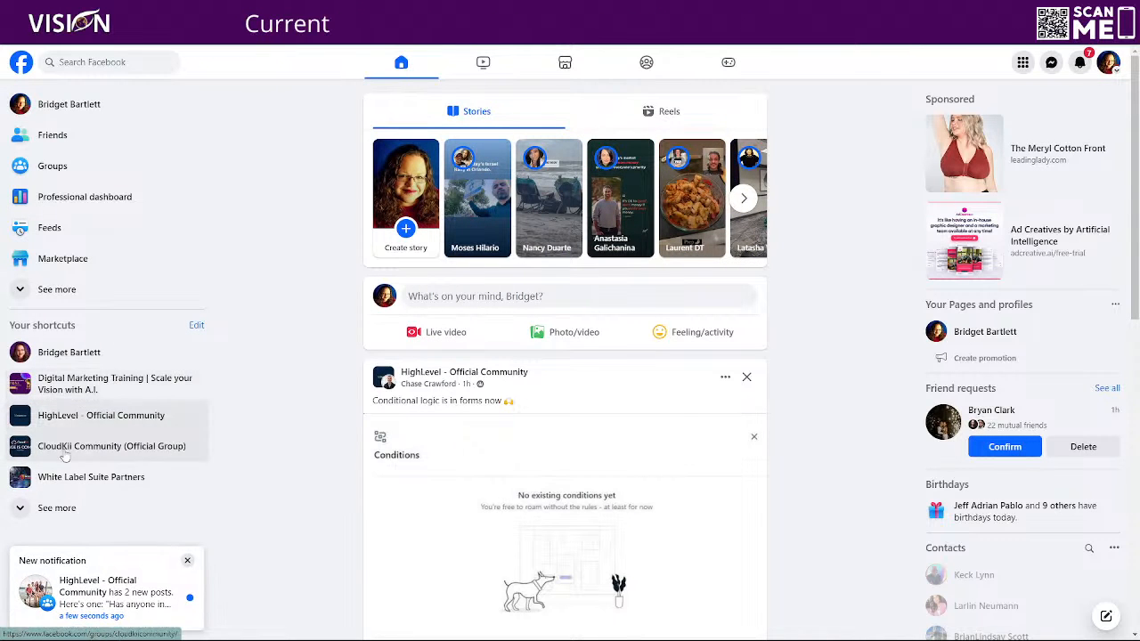
Switch to Facebook, go to the Pictory.ai Creators' Group, and list the people who reacted to the ElevenLabs product update post.
{"action": "left_click", "coordinate": [96, 63]}
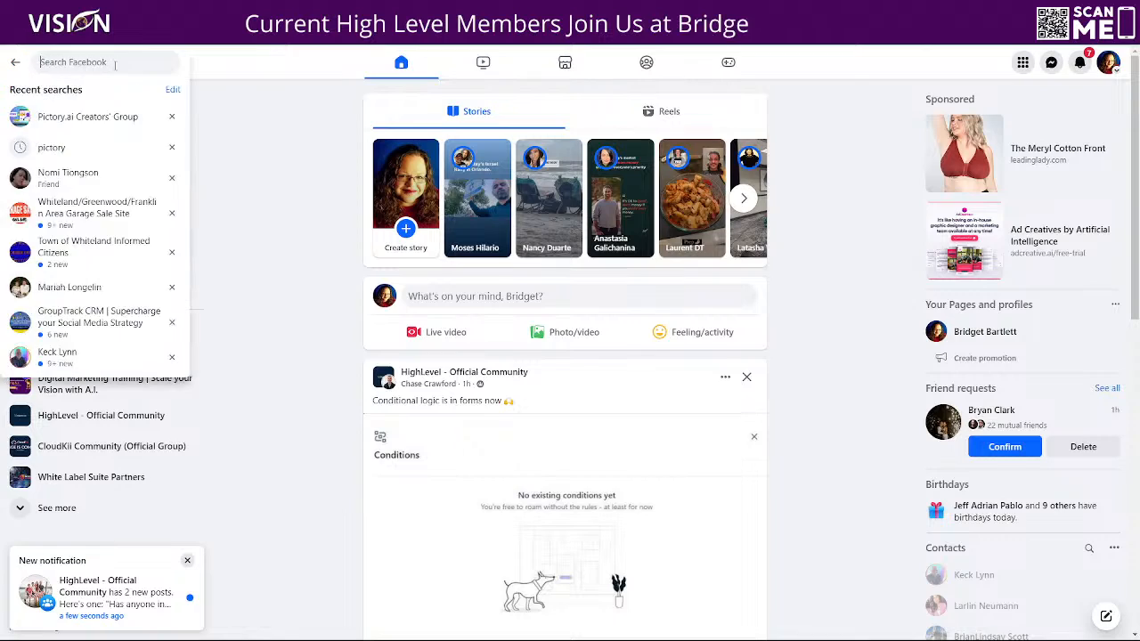
{"action": "left_click", "coordinate": [368, 187]}
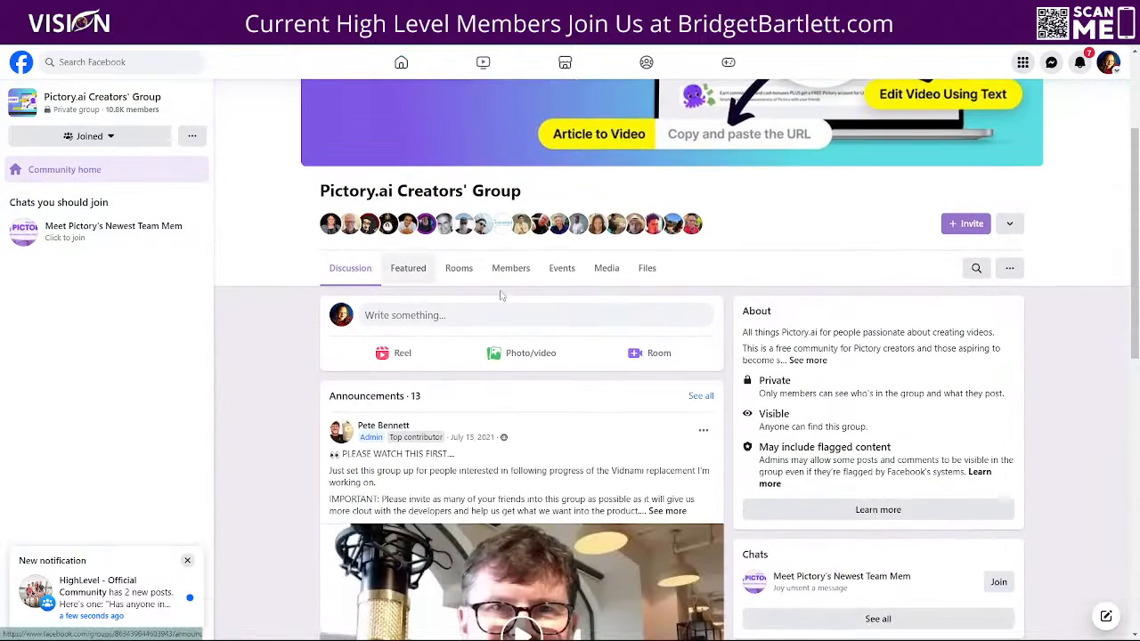
{"action": "scroll", "coordinate": [364, 490], "scroll_direction": "down", "scroll_amount": 5}
{"action": "scroll", "coordinate": [365, 488], "scroll_direction": "down", "scroll_amount": 2}
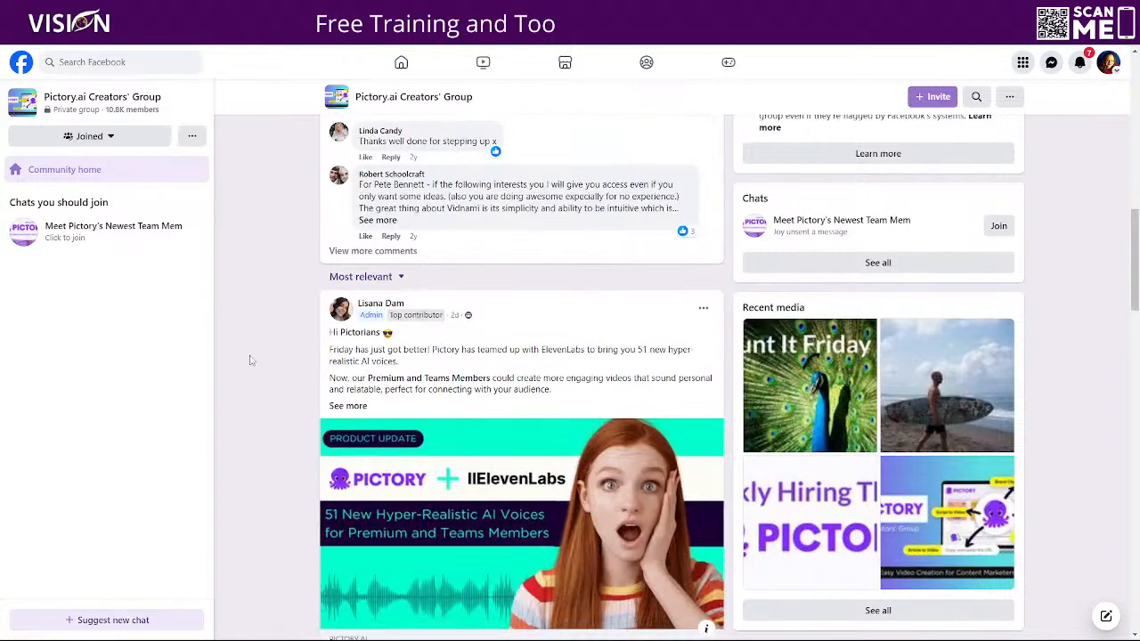
{"action": "scroll", "coordinate": [247, 465], "scroll_direction": "down", "scroll_amount": 3}
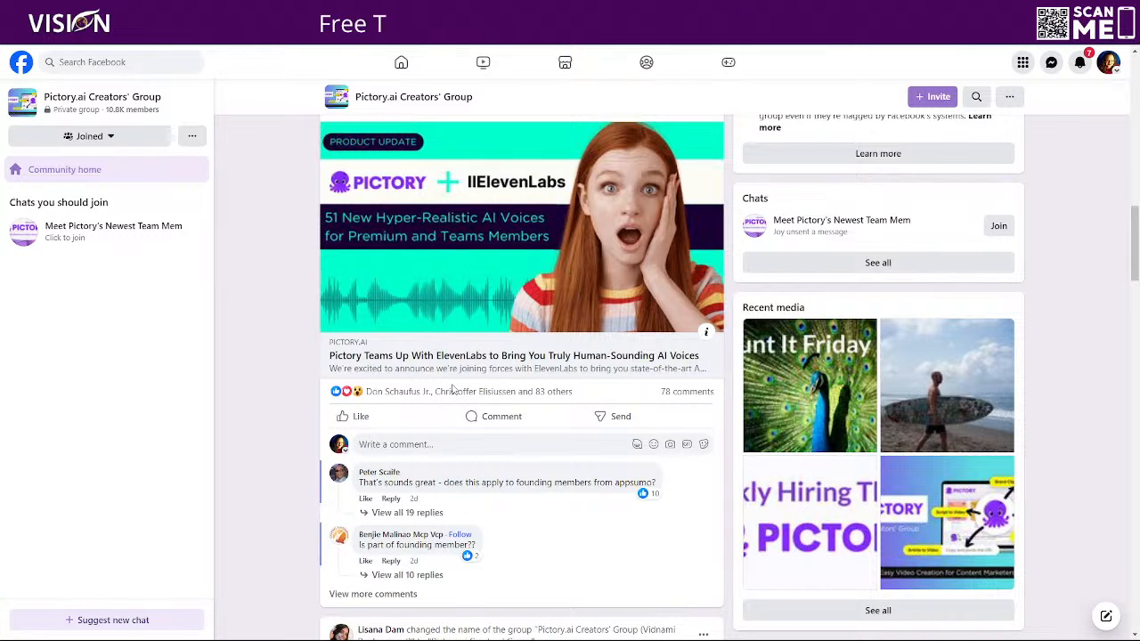
{"action": "left_click", "coordinate": [486, 392]}
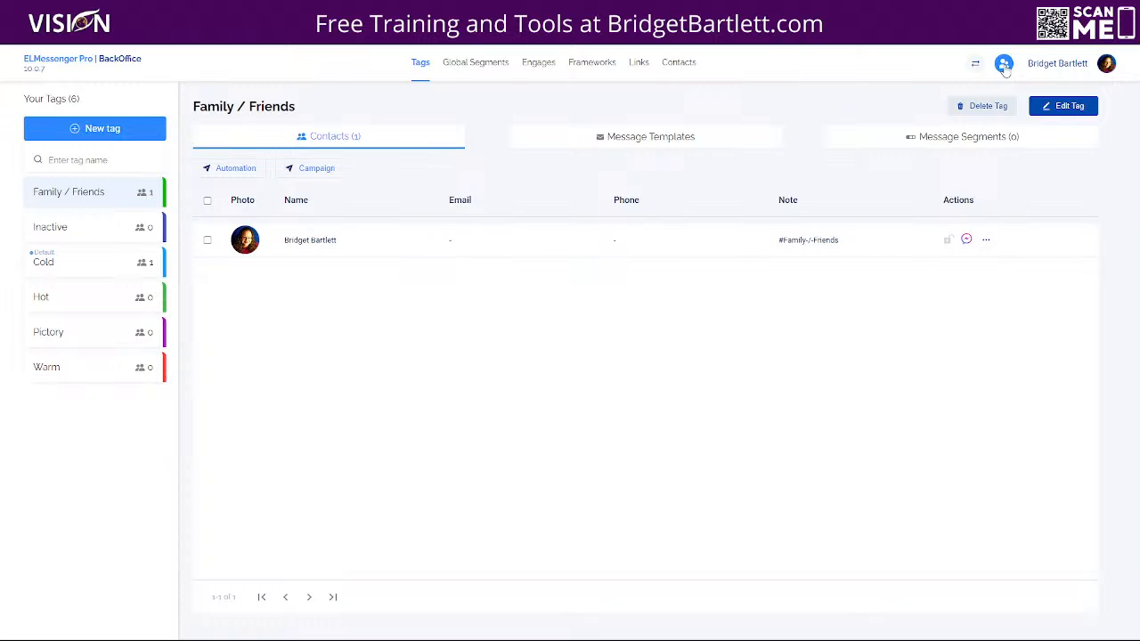
In the ELMessenger Pro back office, enable automatic cancellation of outgoing friend requests after 30 days.
{"action": "left_click", "coordinate": [1004, 66]}
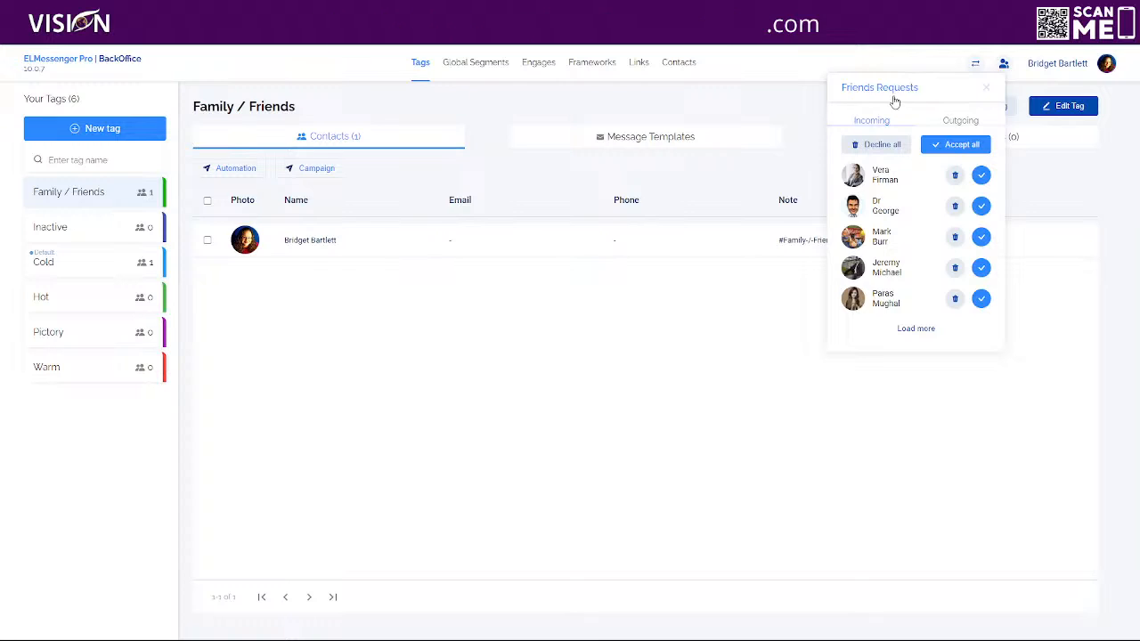
{"action": "left_click", "coordinate": [959, 123]}
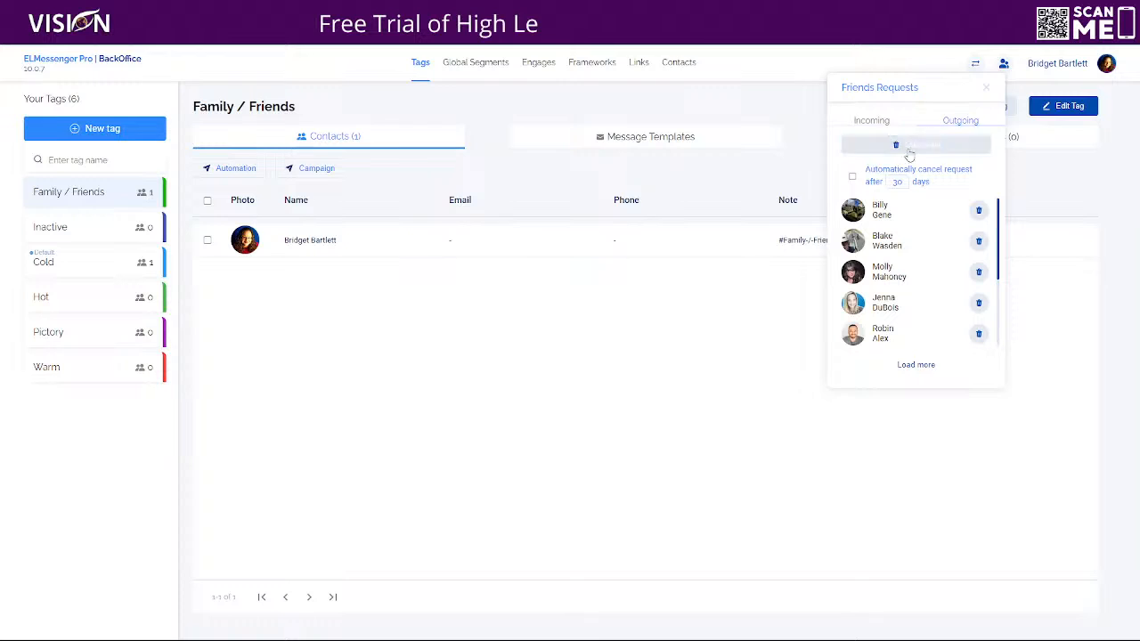
{"action": "left_click", "coordinate": [853, 177]}
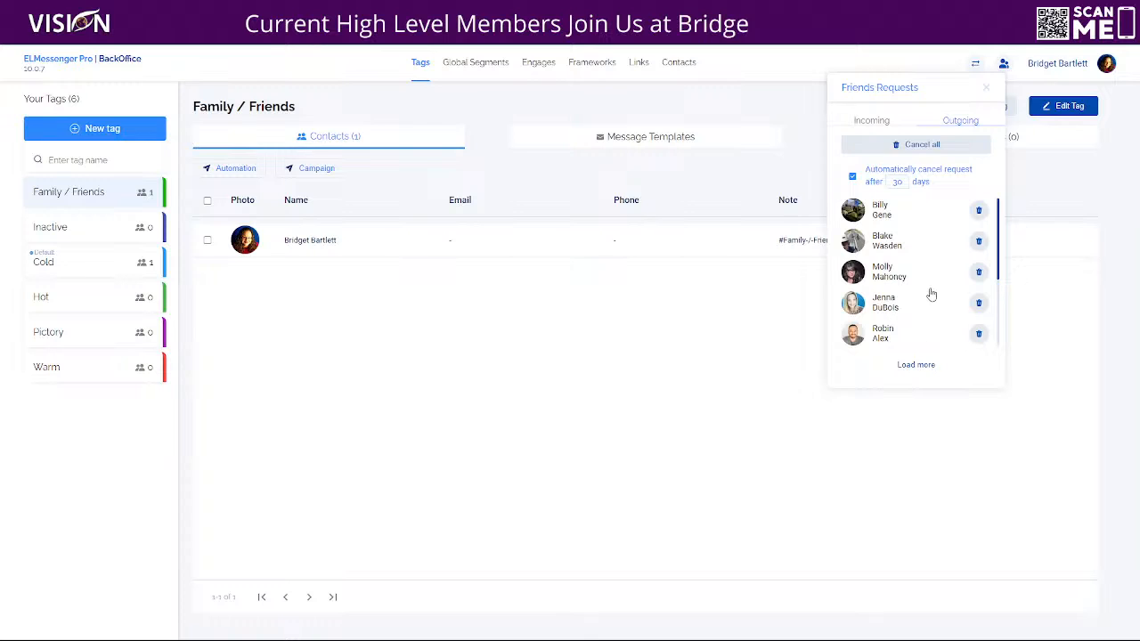
Start cancelling all outgoing friend requests, stop the run partway, and return to the incoming requests.
{"action": "left_click", "coordinate": [931, 147]}
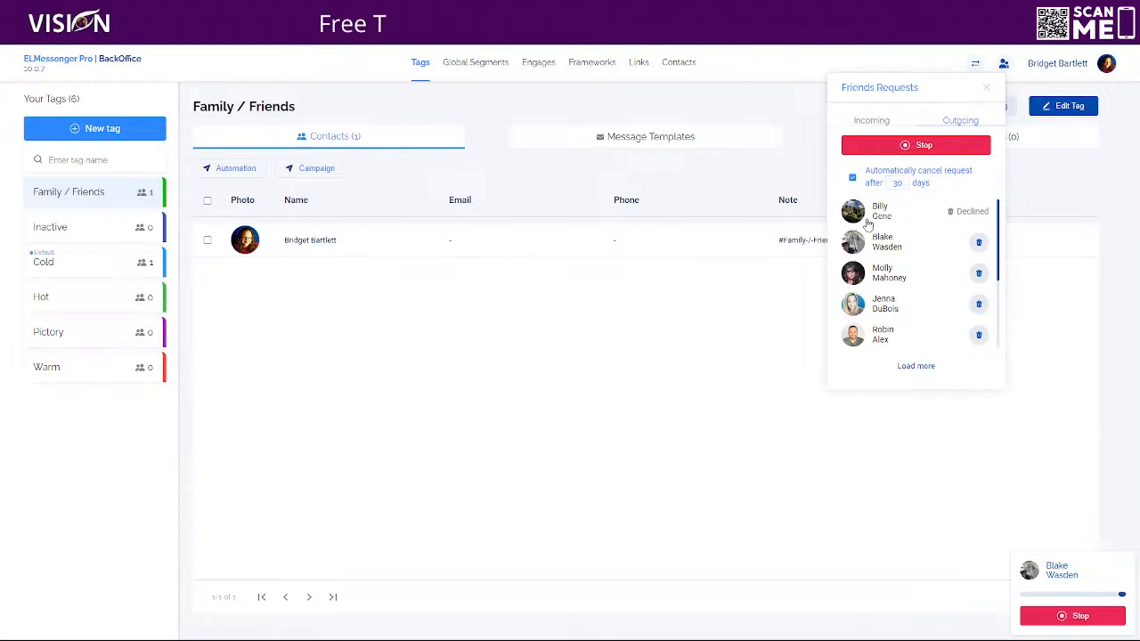
{"action": "left_click", "coordinate": [910, 147]}
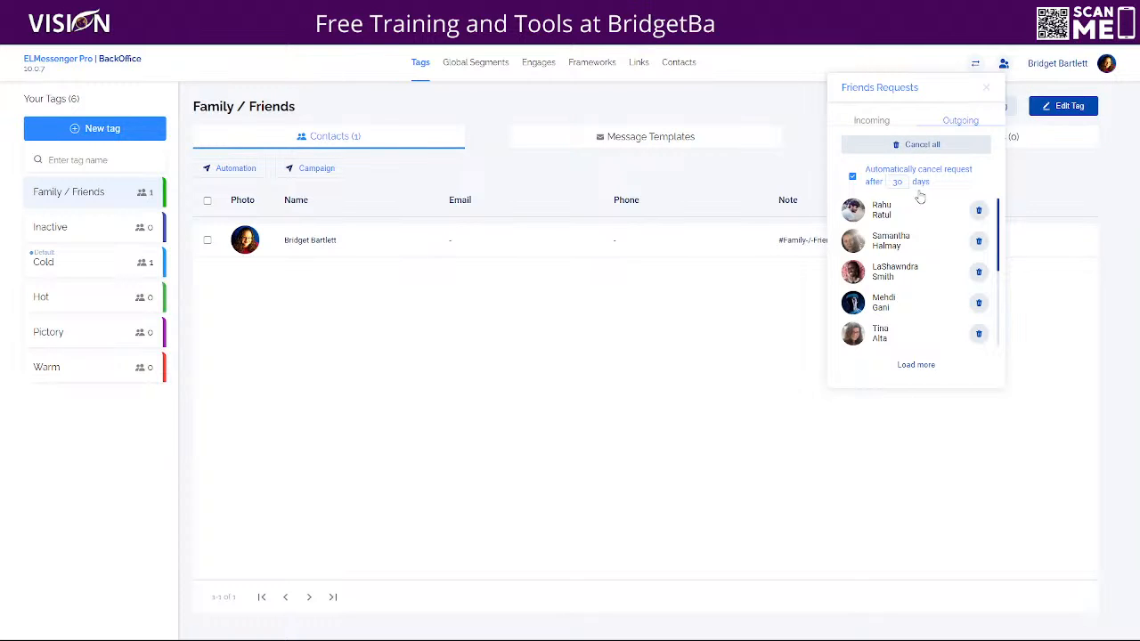
{"action": "left_click", "coordinate": [876, 121]}
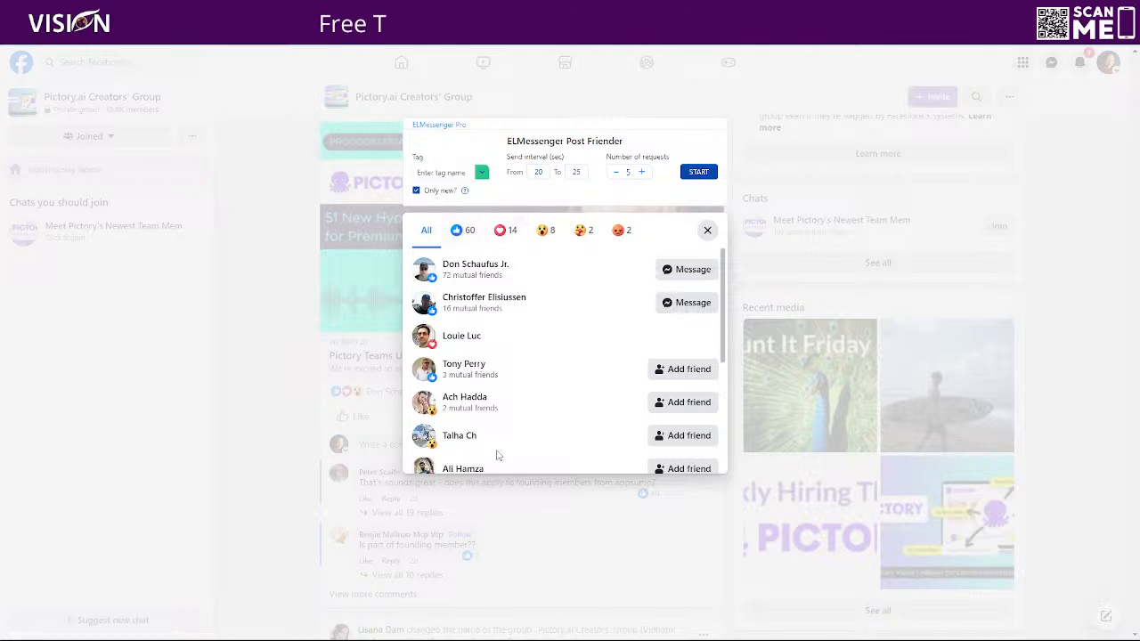
Try to refresh Post Friender's tag choices by reloading the group page and reopening the reactions to the ElevenLabs post.
{"action": "left_click", "coordinate": [452, 172]}
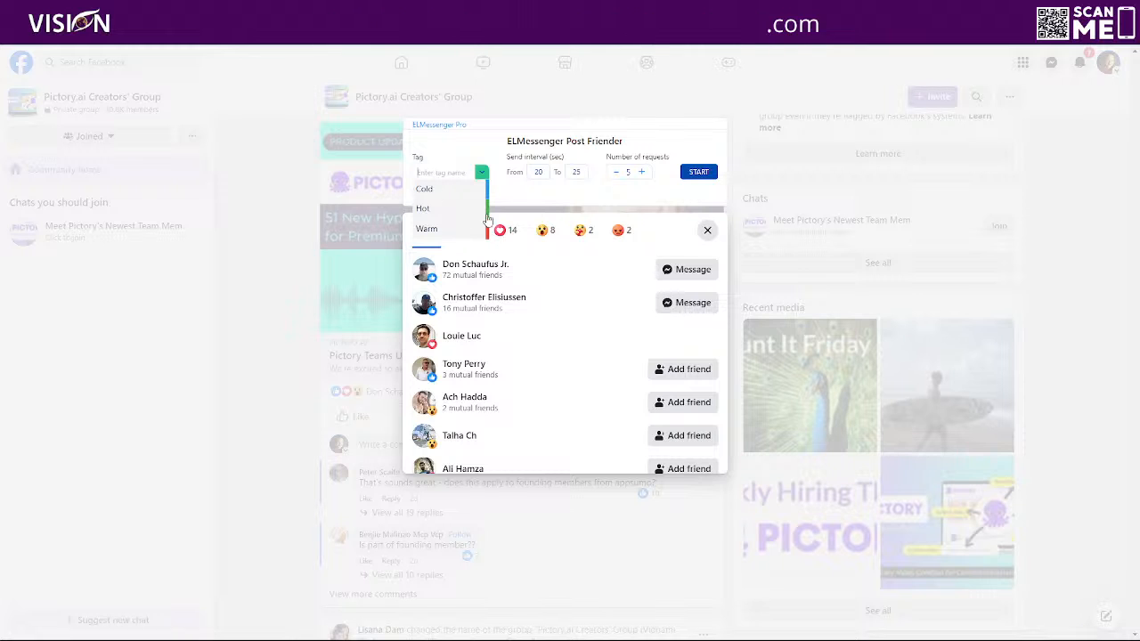
{"action": "key", "text": "F5"}
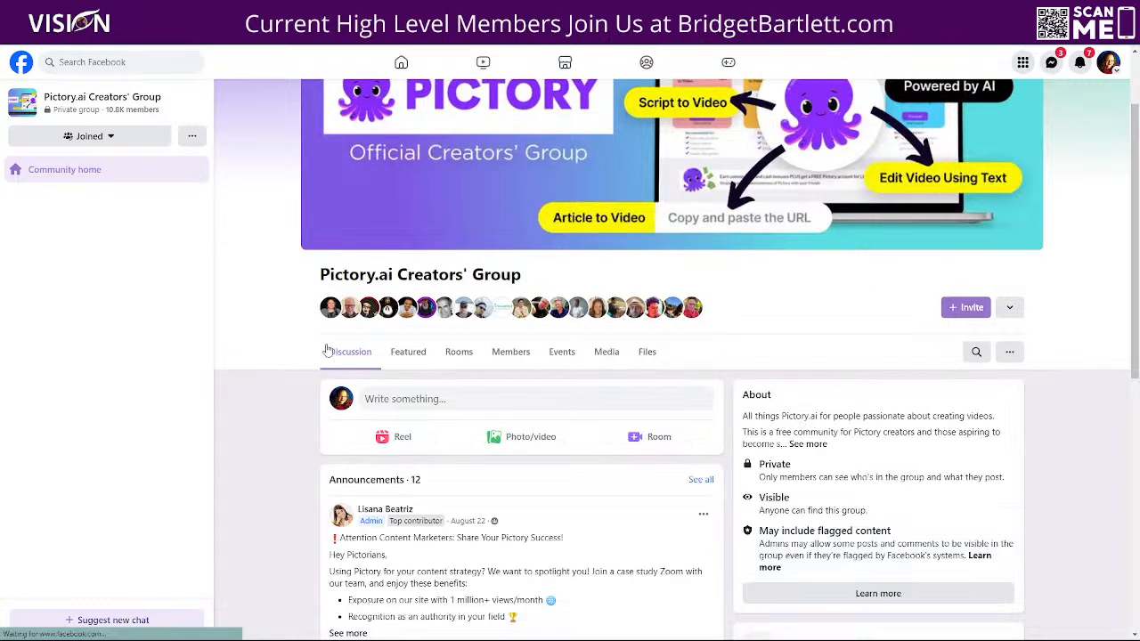
{"action": "scroll", "coordinate": [271, 339], "scroll_direction": "down", "scroll_amount": 8}
{"action": "scroll", "coordinate": [262, 379], "scroll_direction": "down", "scroll_amount": 2}
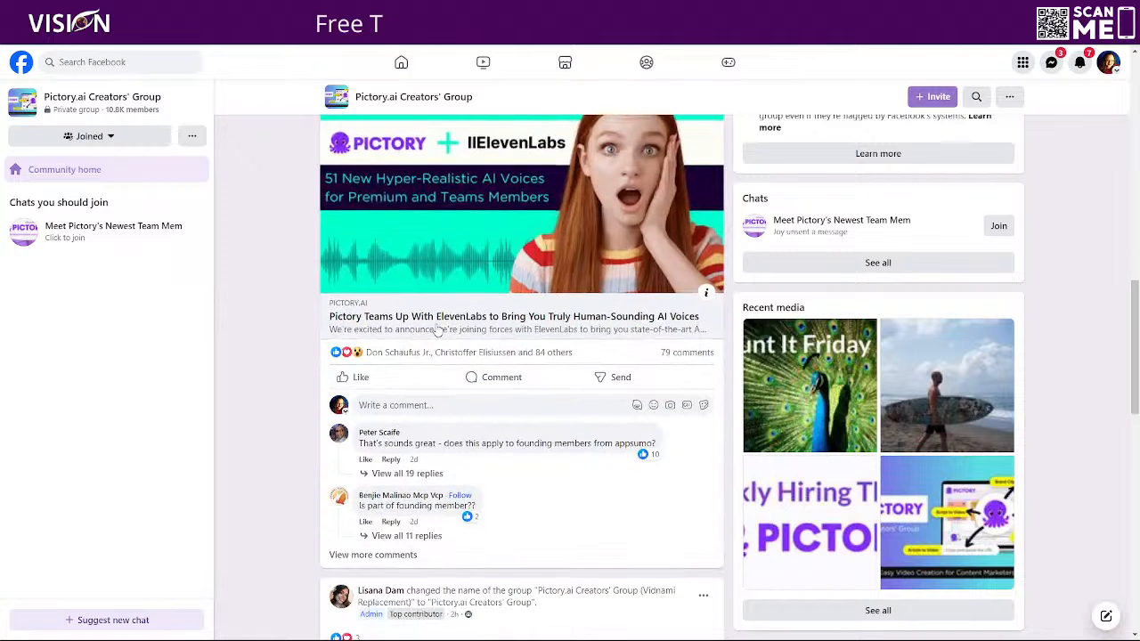
{"action": "left_click", "coordinate": [459, 354]}
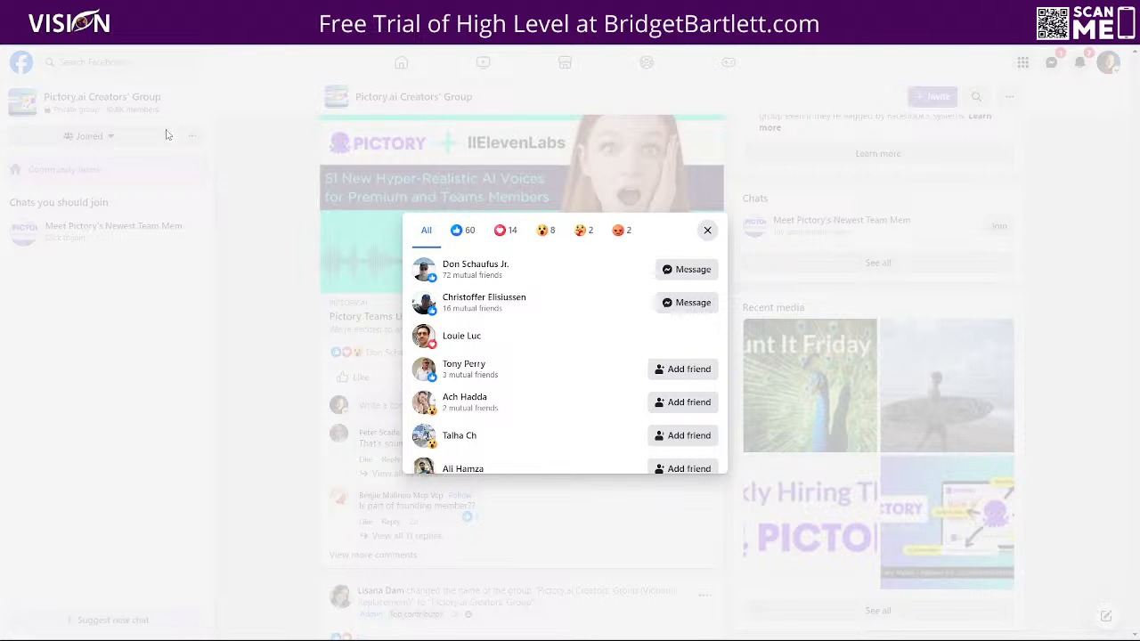
Reload the group page, reopen the reactions to the ElevenLabs post, and choose the Pictory tag in Post Friender.
{"action": "left_click", "coordinate": [318, 220]}
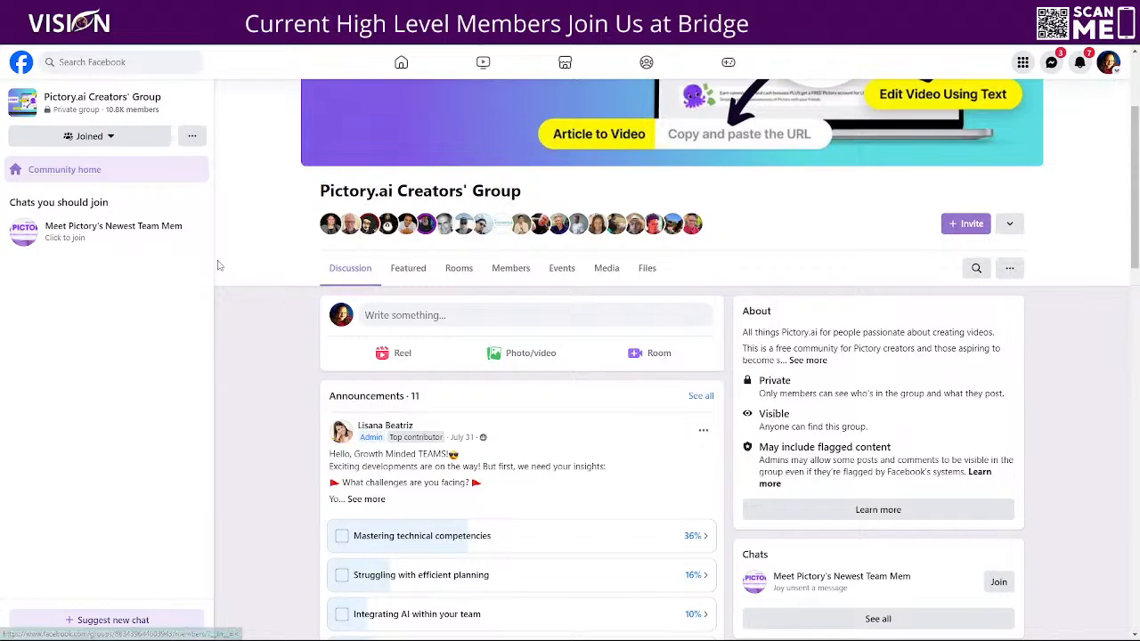
{"action": "scroll", "coordinate": [211, 361], "scroll_direction": "down", "scroll_amount": 10}
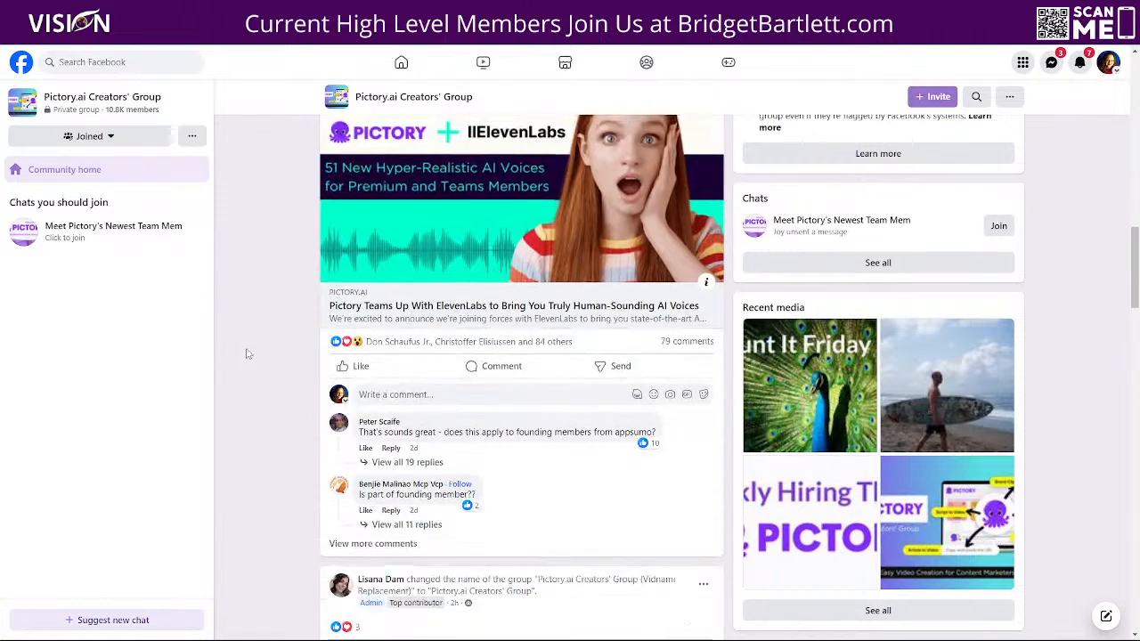
{"action": "left_click", "coordinate": [466, 336]}
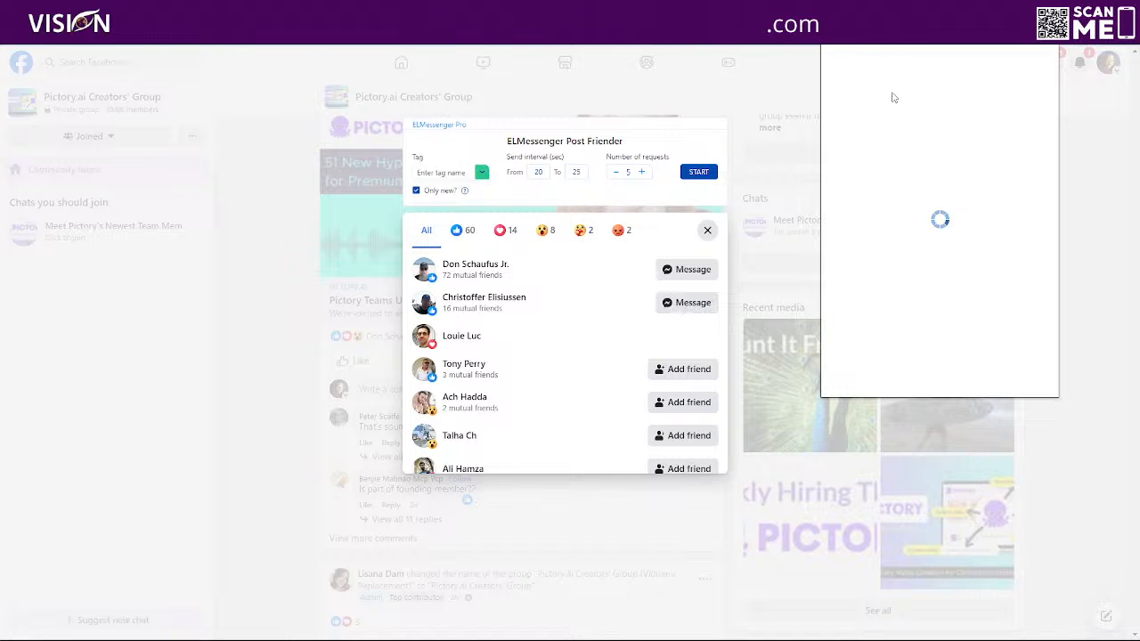
{"action": "left_click", "coordinate": [1051, 35]}
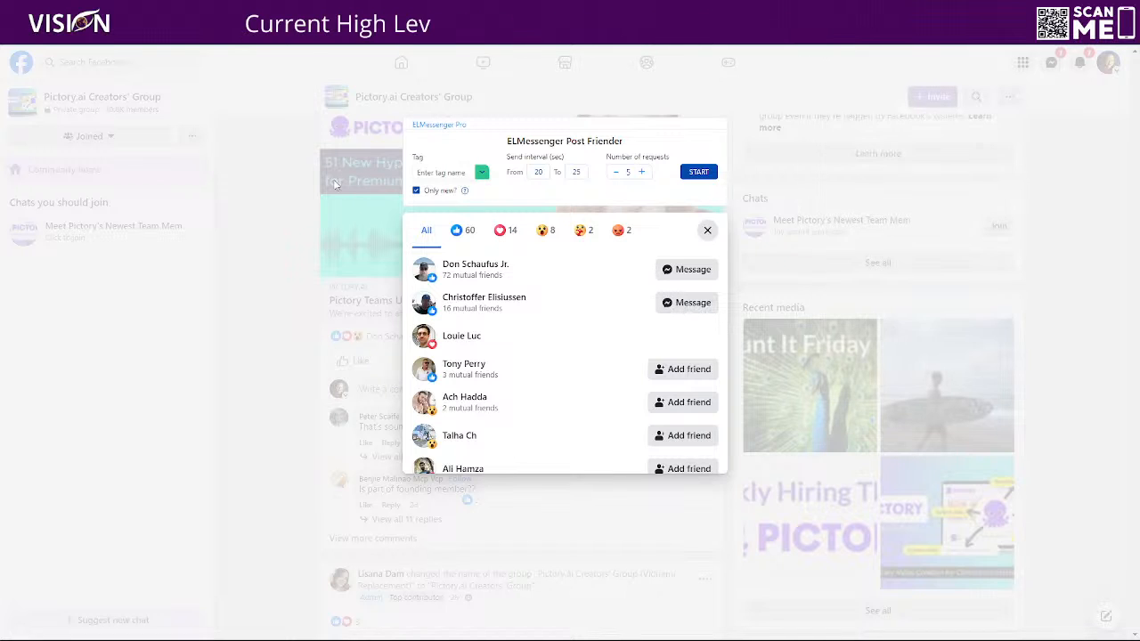
{"action": "left_click", "coordinate": [452, 179]}
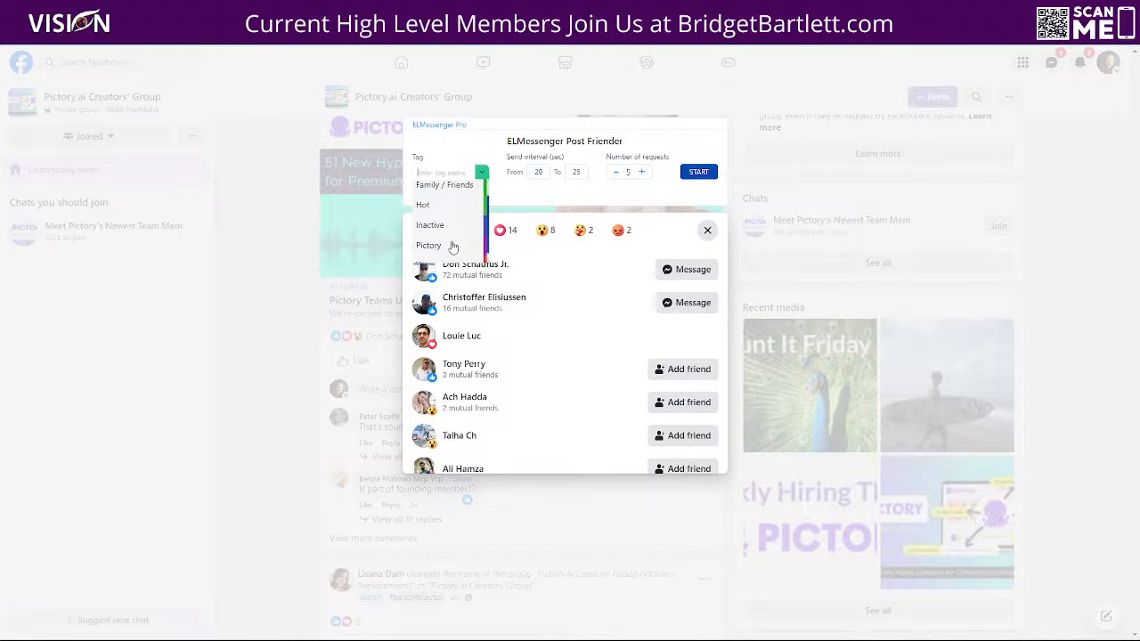
{"action": "left_click", "coordinate": [431, 233]}
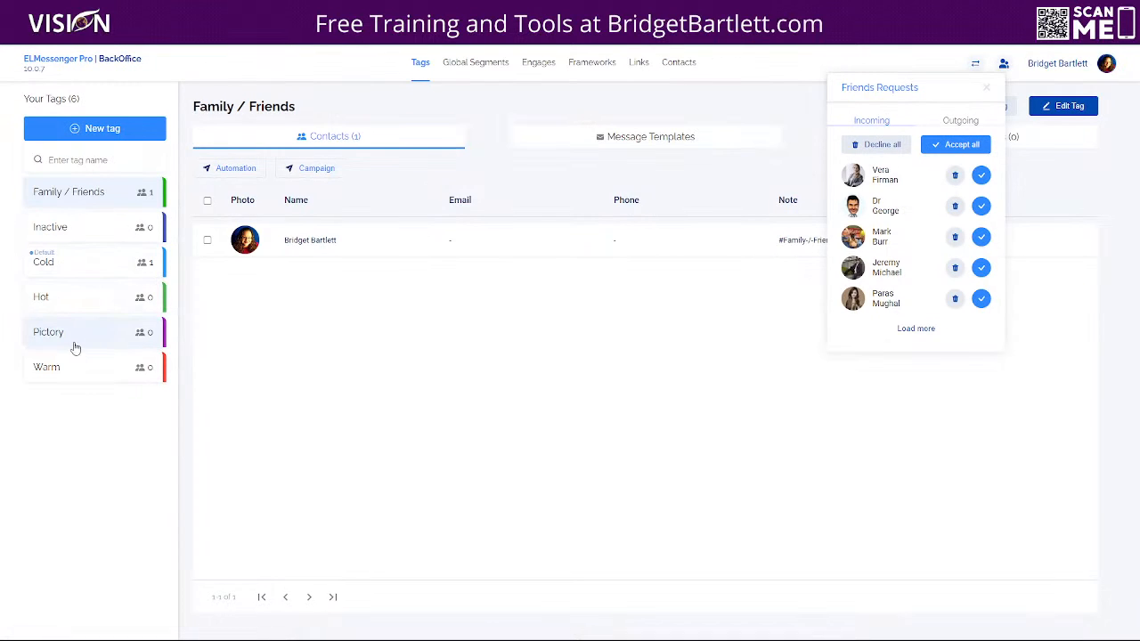
In the ELMessenger Pro back office, view the Pictory tag's contacts and message templates.
{"action": "left_click", "coordinate": [75, 343]}
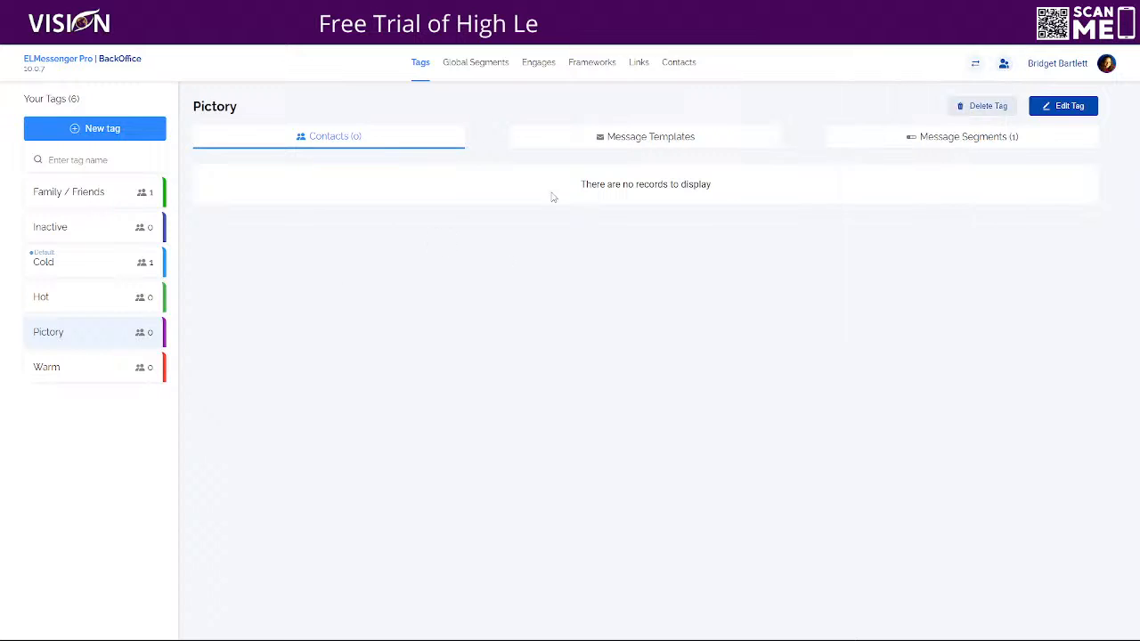
{"action": "left_click", "coordinate": [641, 139]}
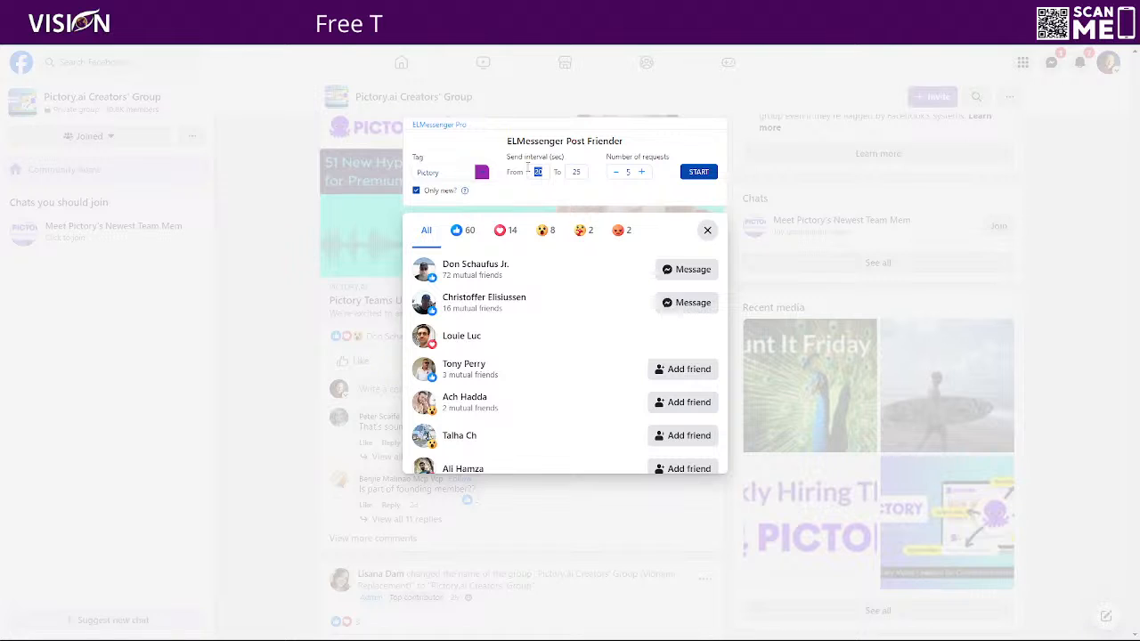
Back in Facebook, set Post Friender's send interval from 45 to 65 seconds and the number of requests to 2.
{"action": "type", "text": "45"}
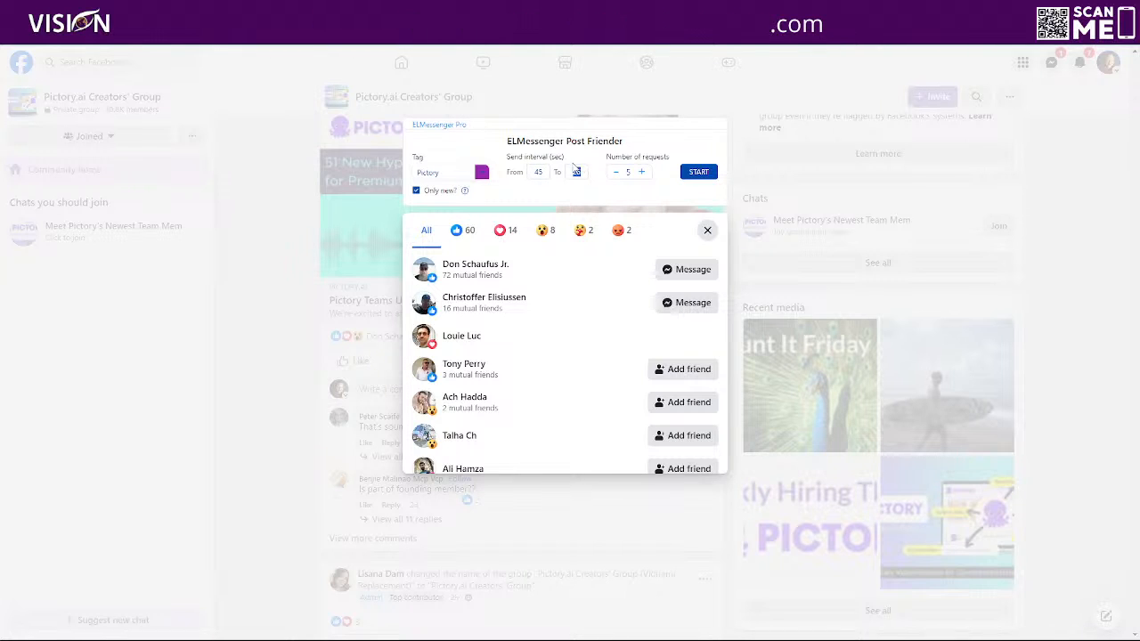
{"action": "left_click_drag", "start_coordinate": [584, 171], "coordinate": [569, 166]}
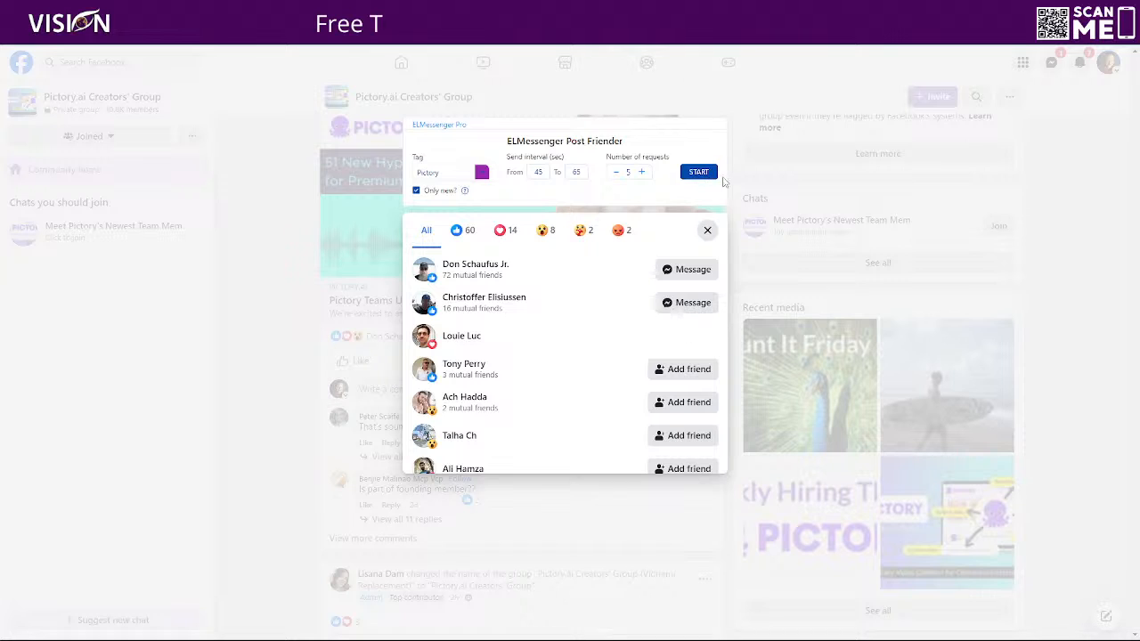
{"action": "left_click", "coordinate": [615, 173]}
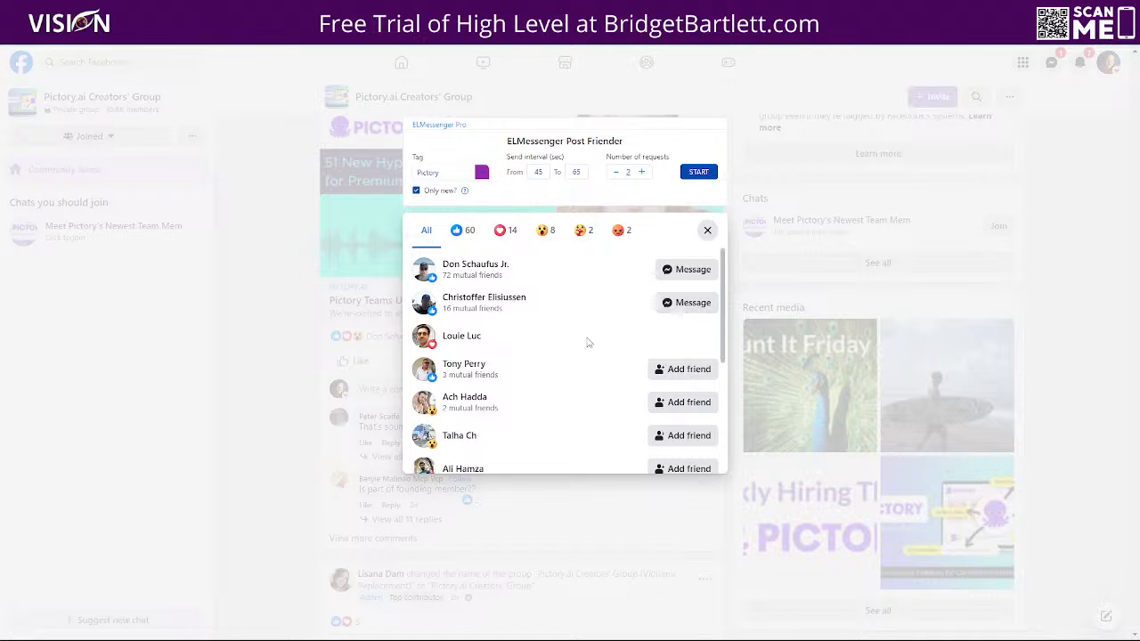
{"action": "scroll", "coordinate": [588, 338], "scroll_direction": "down", "scroll_amount": 3}
{"action": "scroll", "coordinate": [595, 356], "scroll_direction": "up", "scroll_amount": 3}
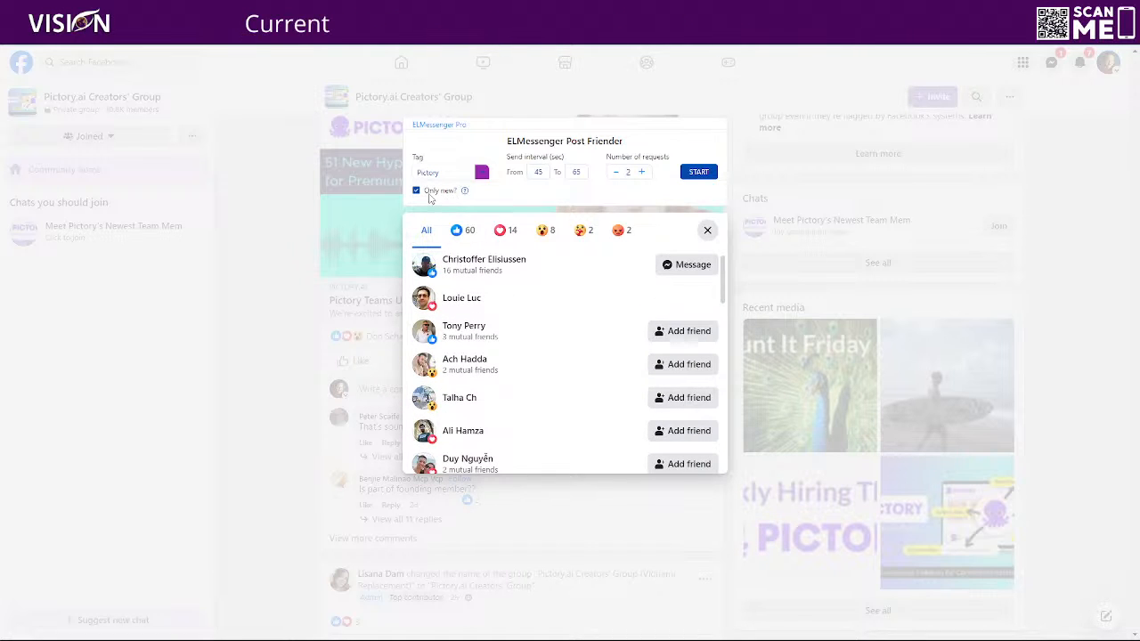
{"action": "mouse_move", "coordinate": [476, 200]}
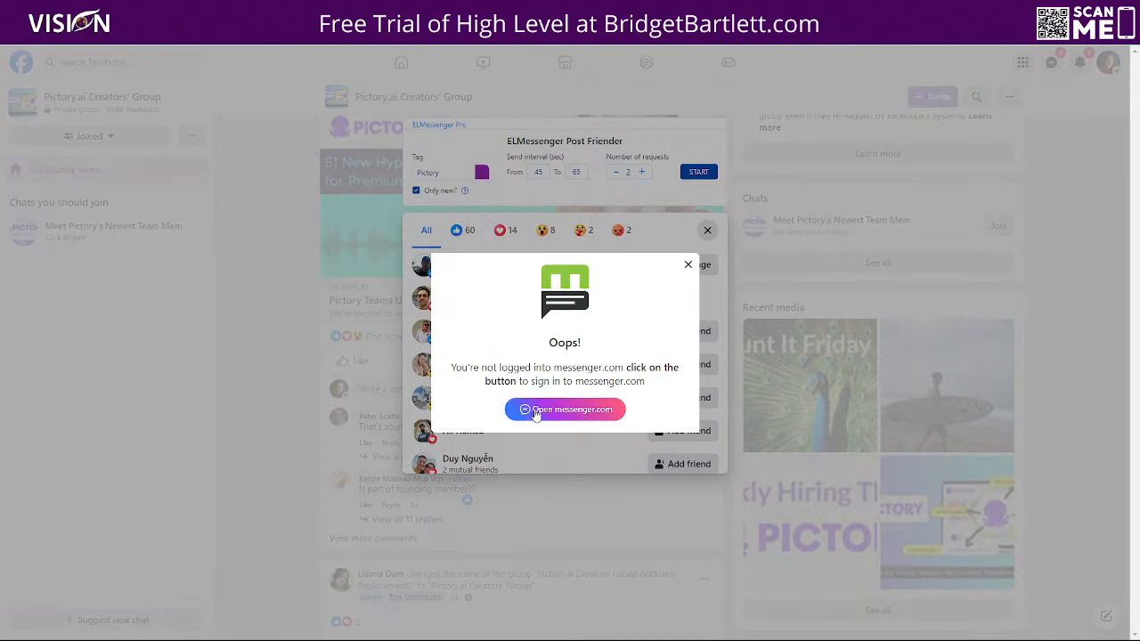
Open messenger.com to sign in, and start Post Friender for the people who reacted to the post.
{"action": "left_click", "coordinate": [536, 411]}
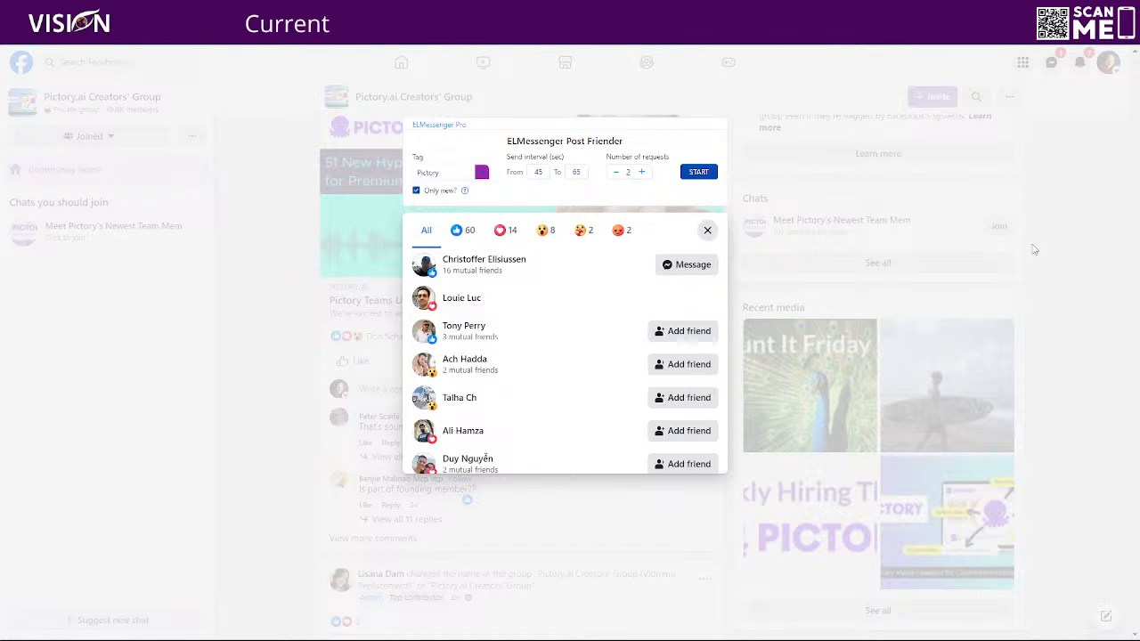
{"action": "left_click", "coordinate": [699, 174]}
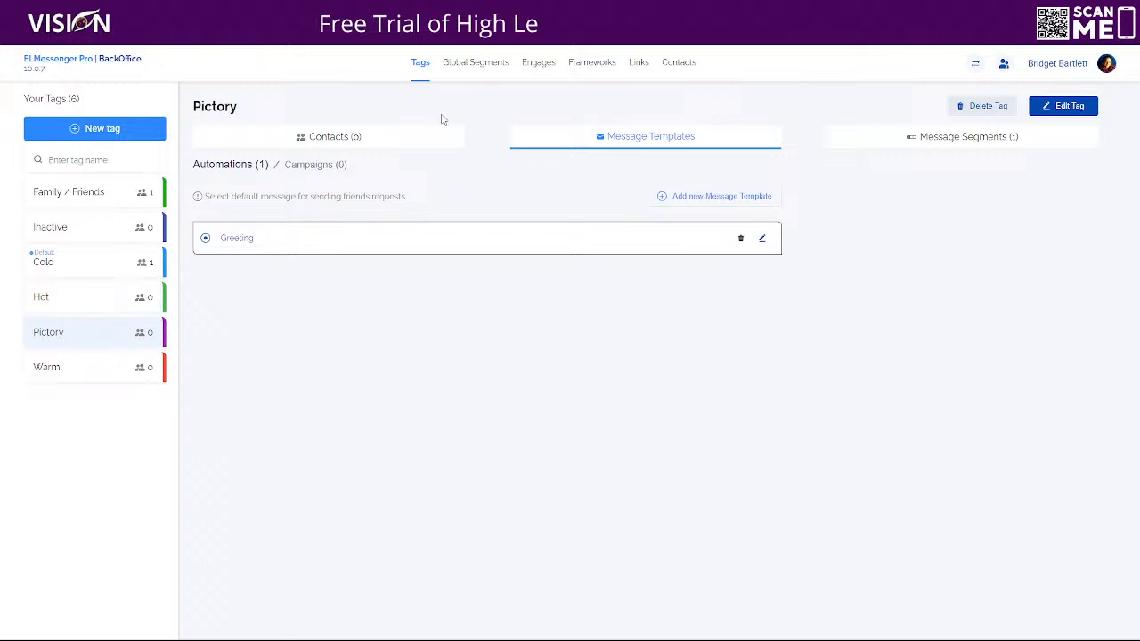
In the ELMessenger Pro back office, review the Pictory tag's contacts and its automation and campaign message templates.
{"action": "left_click", "coordinate": [361, 135]}
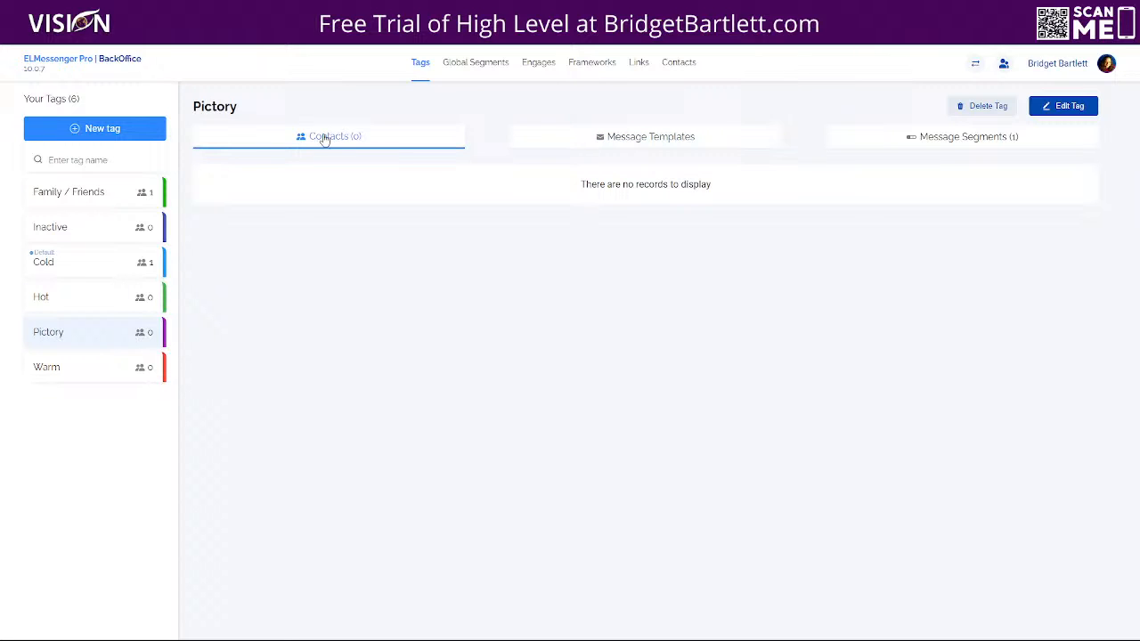
{"action": "left_click", "coordinate": [975, 136]}
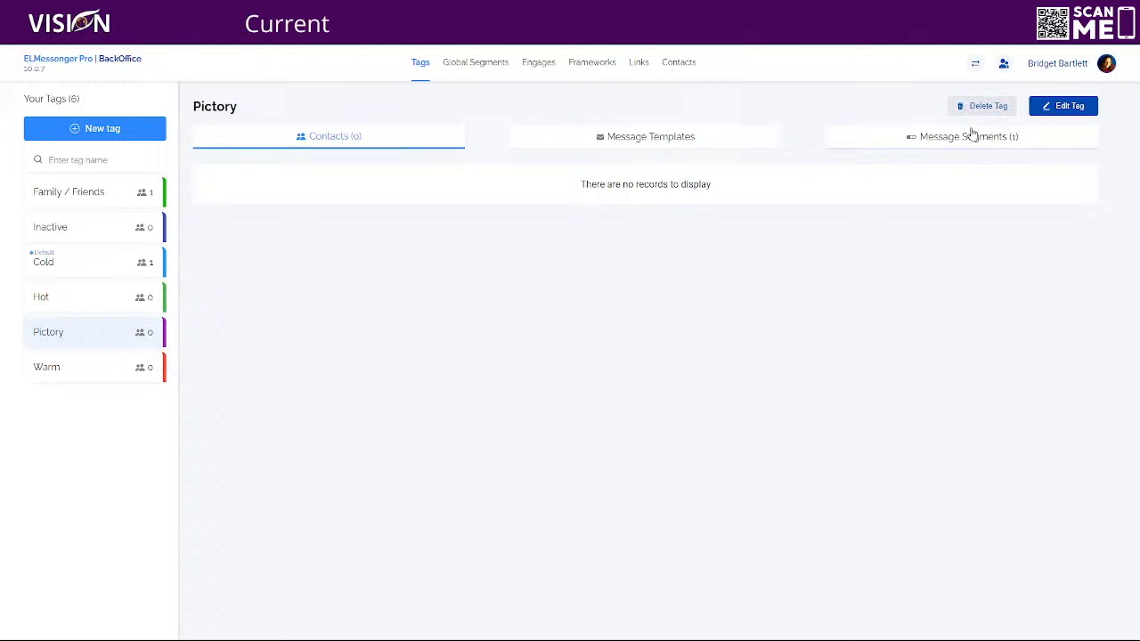
{"action": "left_click", "coordinate": [661, 140]}
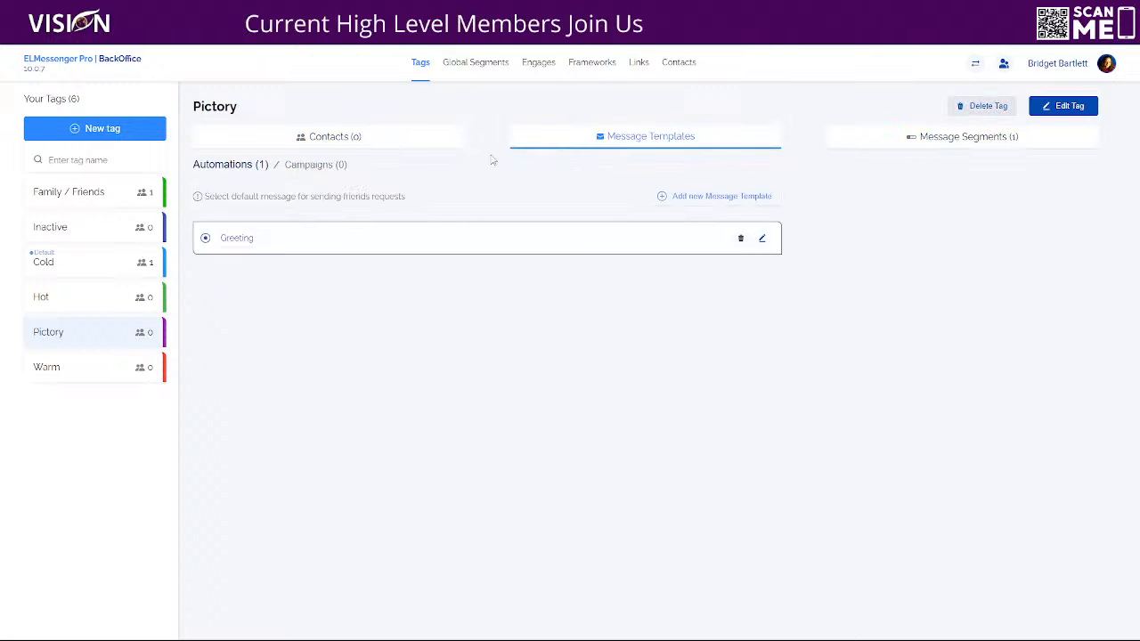
{"action": "left_click", "coordinate": [330, 143]}
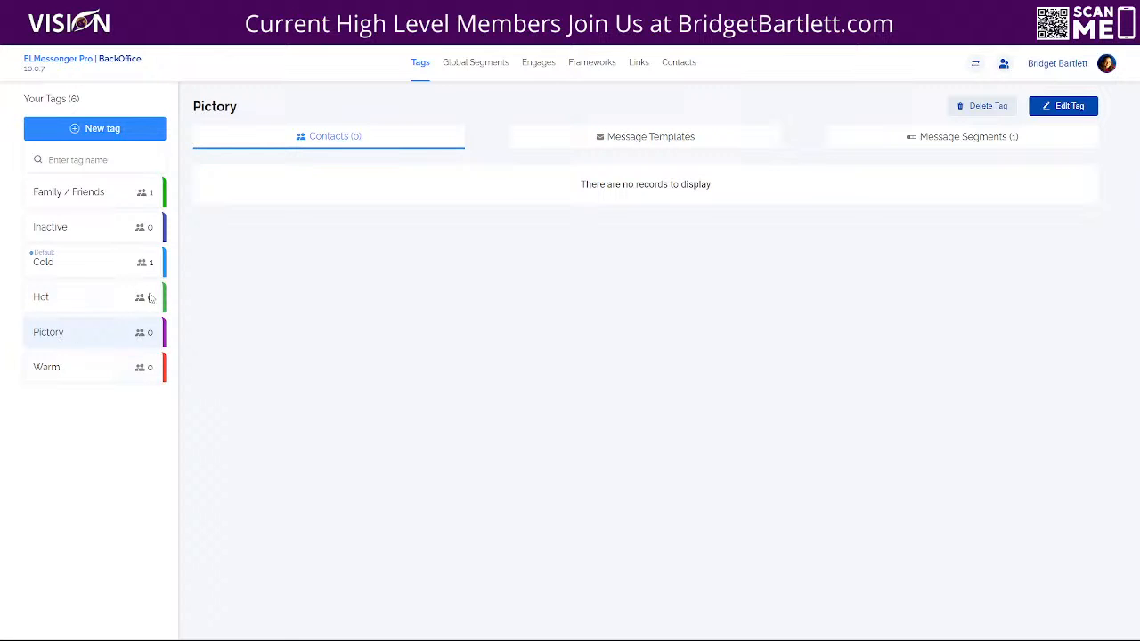
{"action": "left_click", "coordinate": [636, 140]}
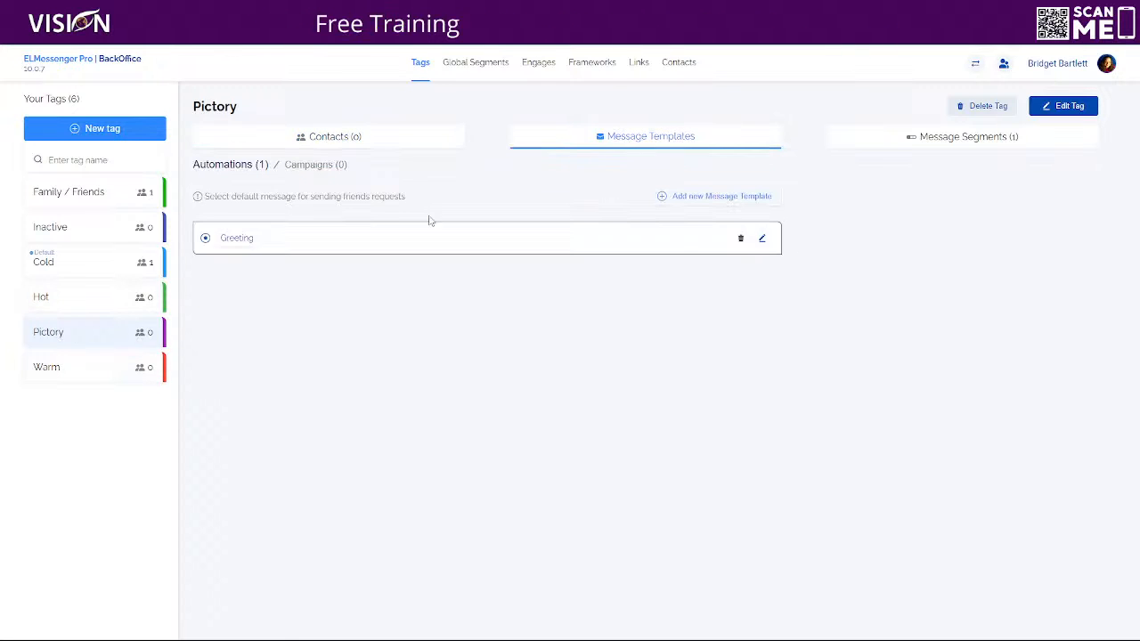
{"action": "left_click", "coordinate": [319, 167]}
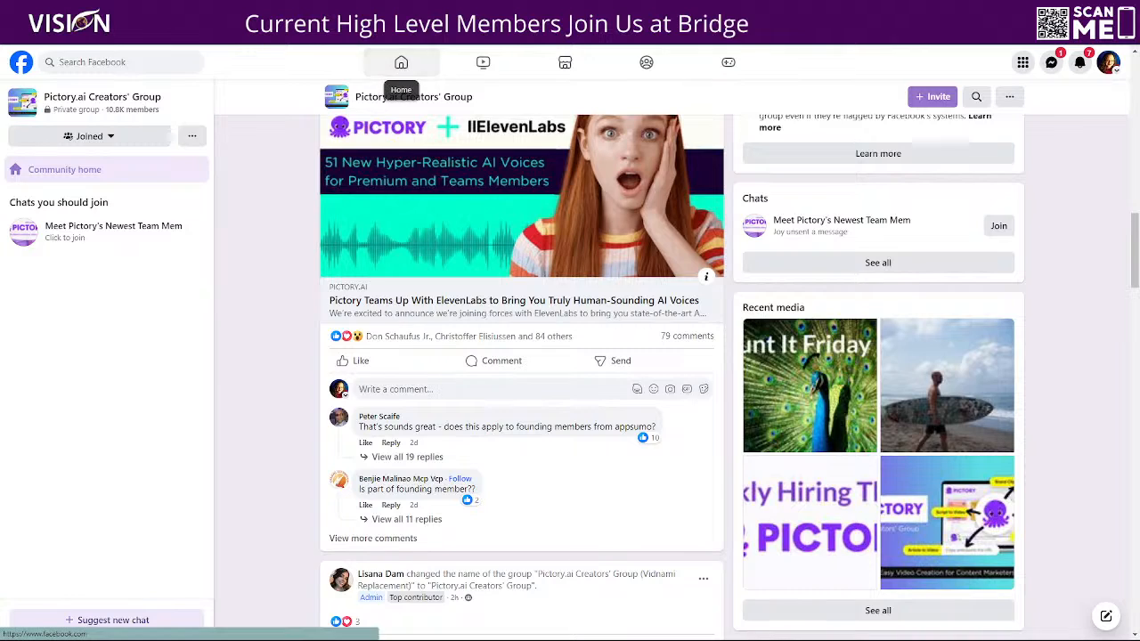
Return to Facebook, go to the home feed, and dismiss the Remember Password prompt.
{"action": "left_click", "coordinate": [401, 62]}
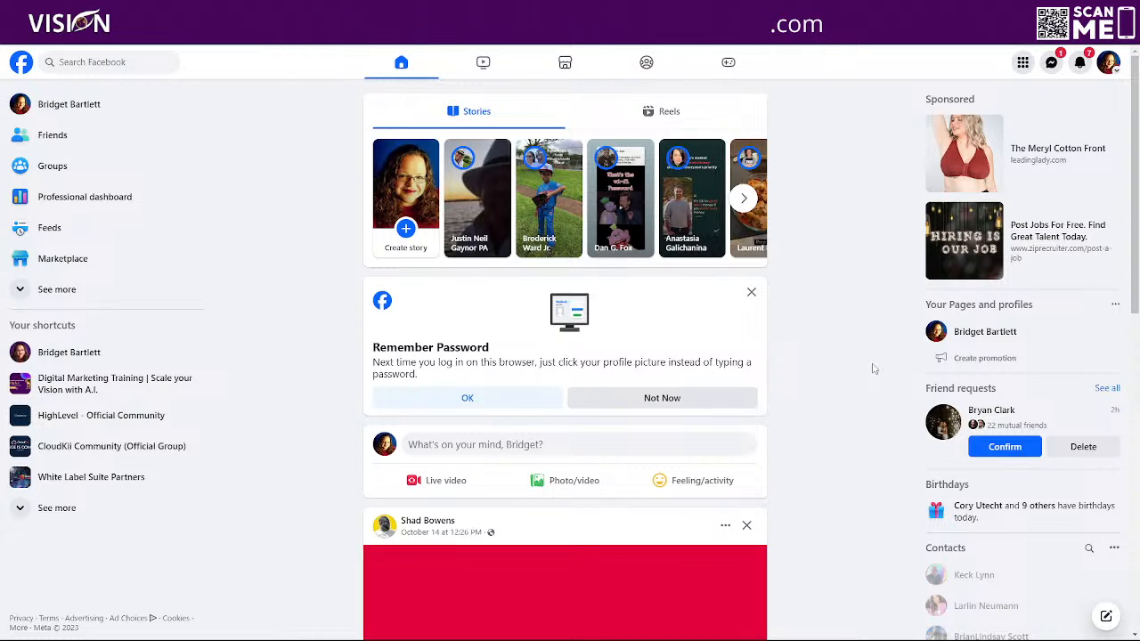
{"action": "left_click", "coordinate": [751, 292]}
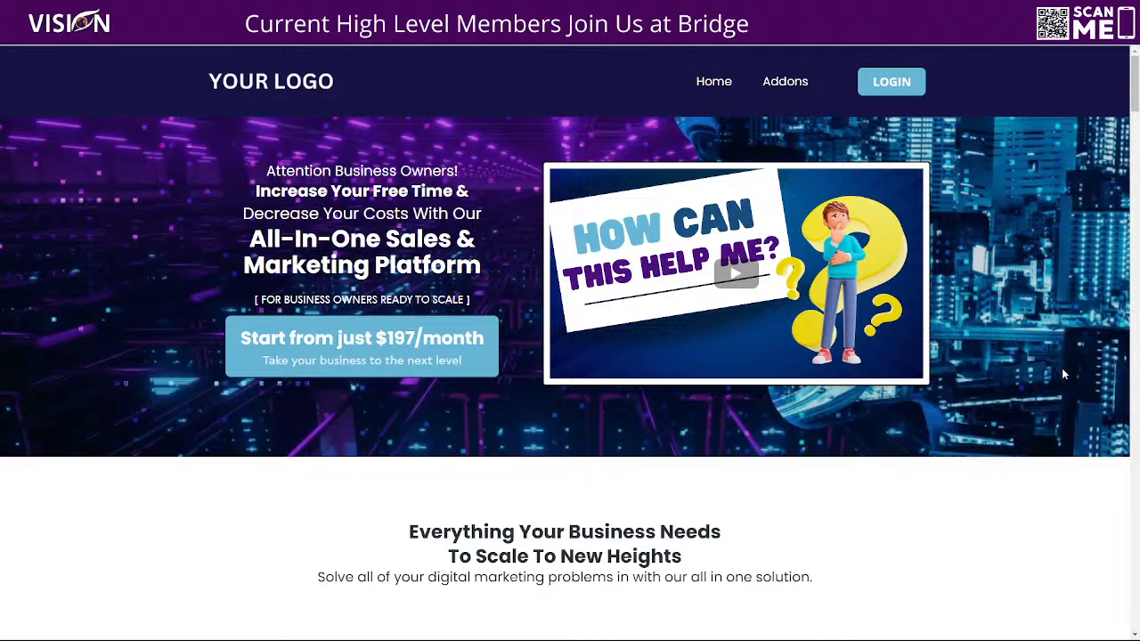
Switch to the demo agency website and show its list of add-ons.
{"action": "mouse_move", "coordinate": [777, 87]}
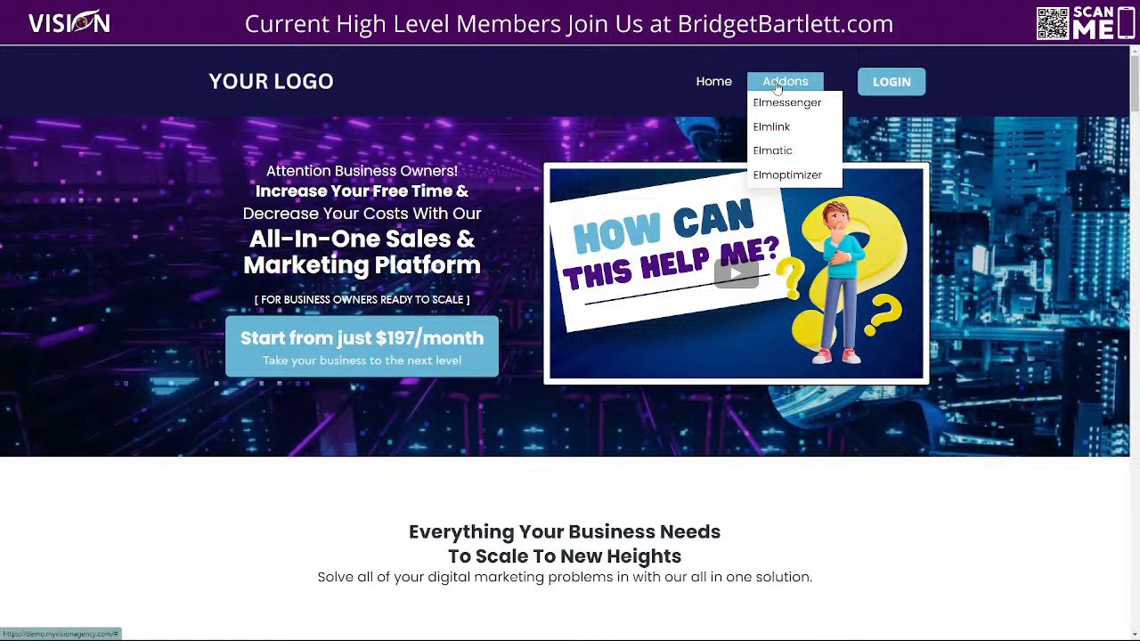